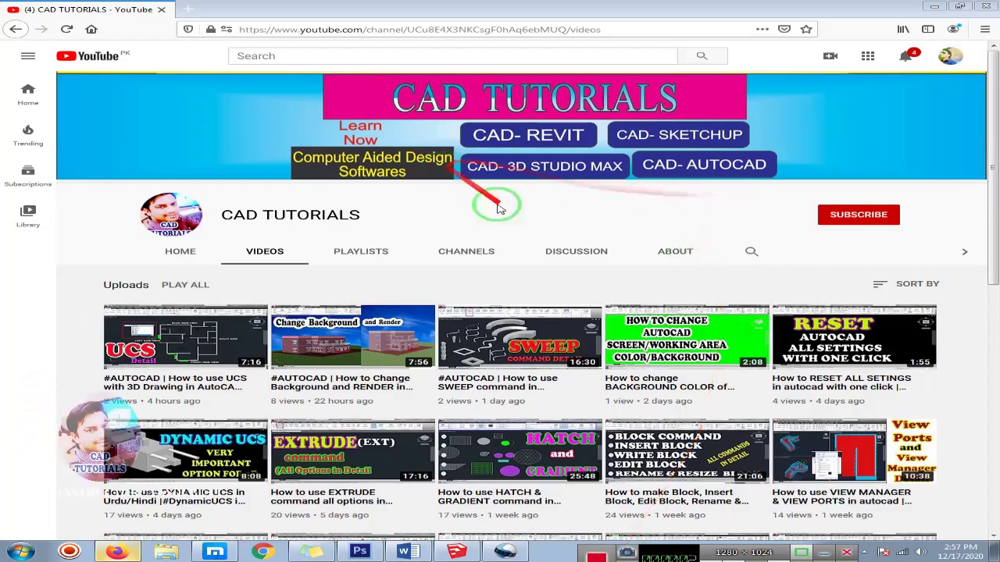
Step: Subscribe to the CAD TUTORIALS channel and set its bell notifications to All
left_click(858, 219)
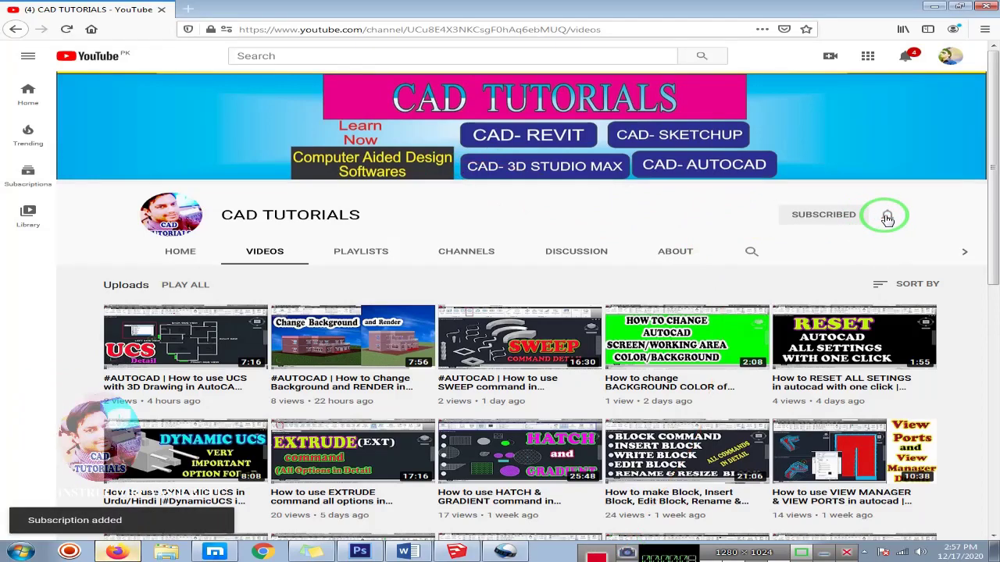
left_click(888, 218)
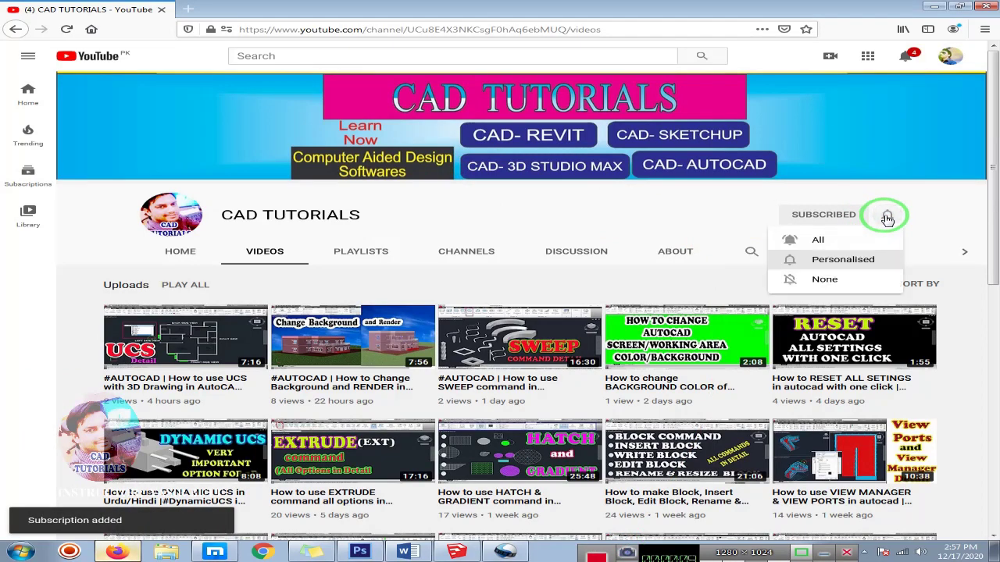
left_click(817, 242)
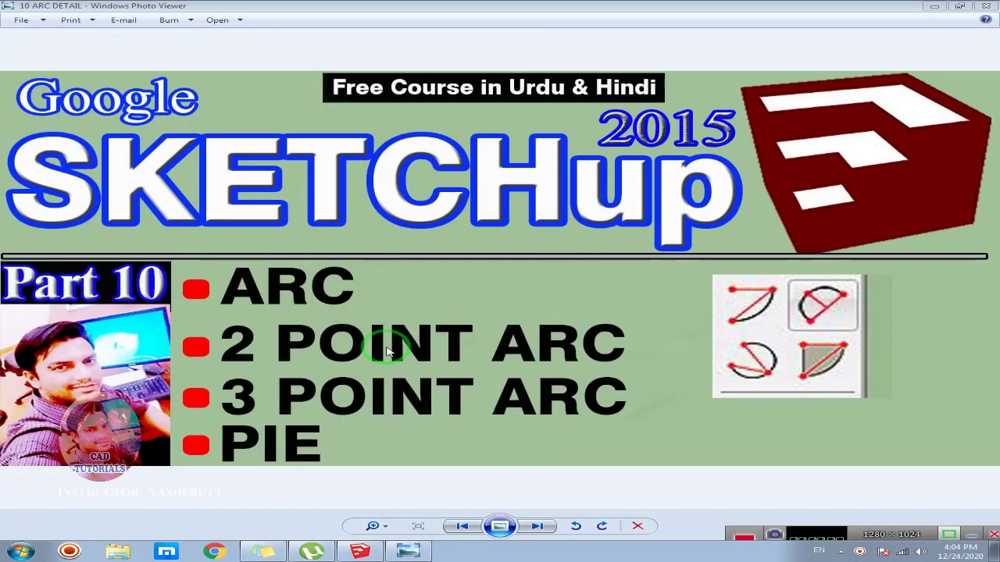
left_click_drag(266, 305, 404, 314)
left_click_drag(531, 359, 242, 425)
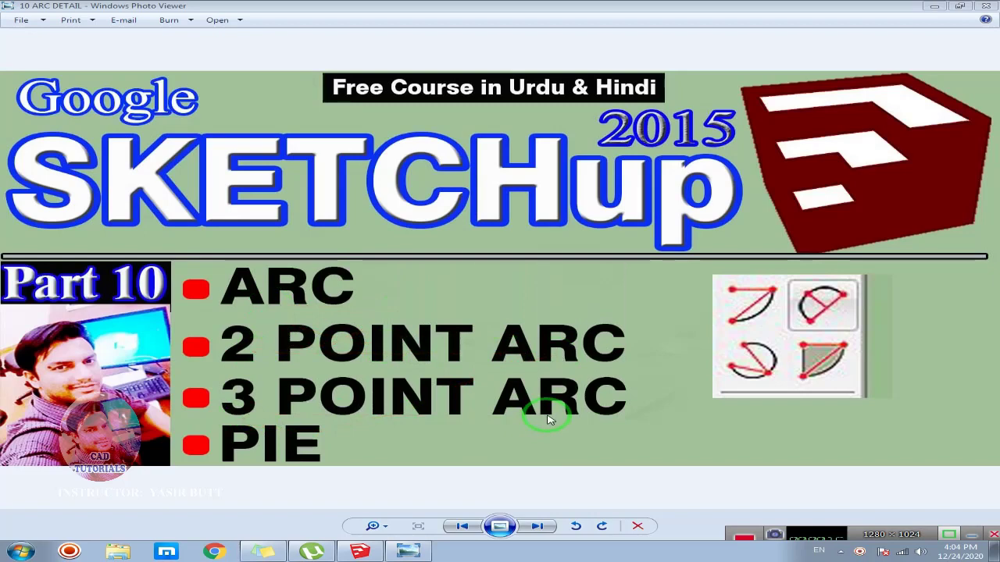
left_click_drag(547, 419, 257, 462)
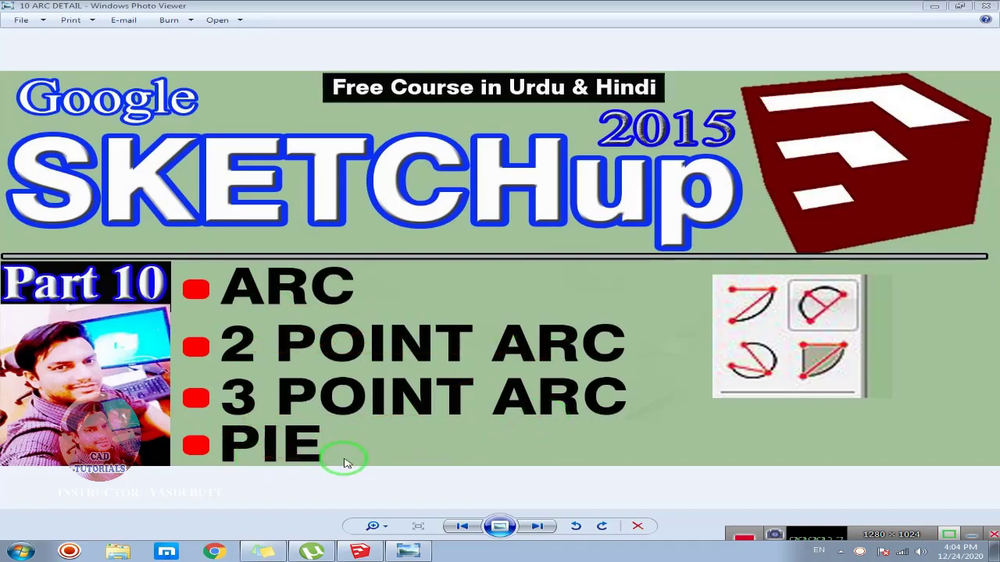
mouse_move(347, 462)
left_mouse_down()
mouse_move(734, 383)
mouse_move(808, 328)
mouse_move(197, 338)
left_mouse_up()
Step: Bring the untitled SketchUp model on screen and pan the empty Top view
left_click(359, 552)
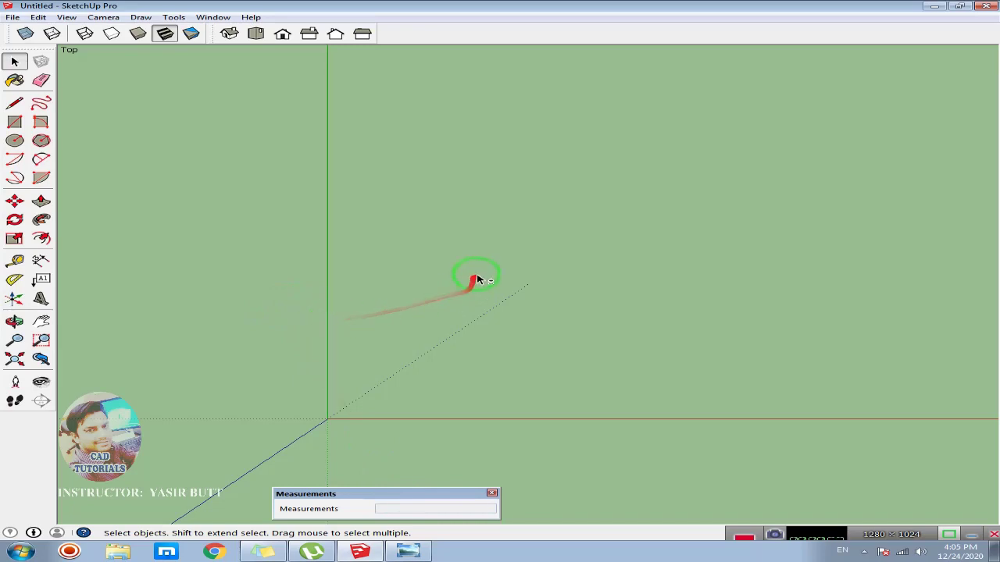
middle_click_drag(473, 278, 367, 266)
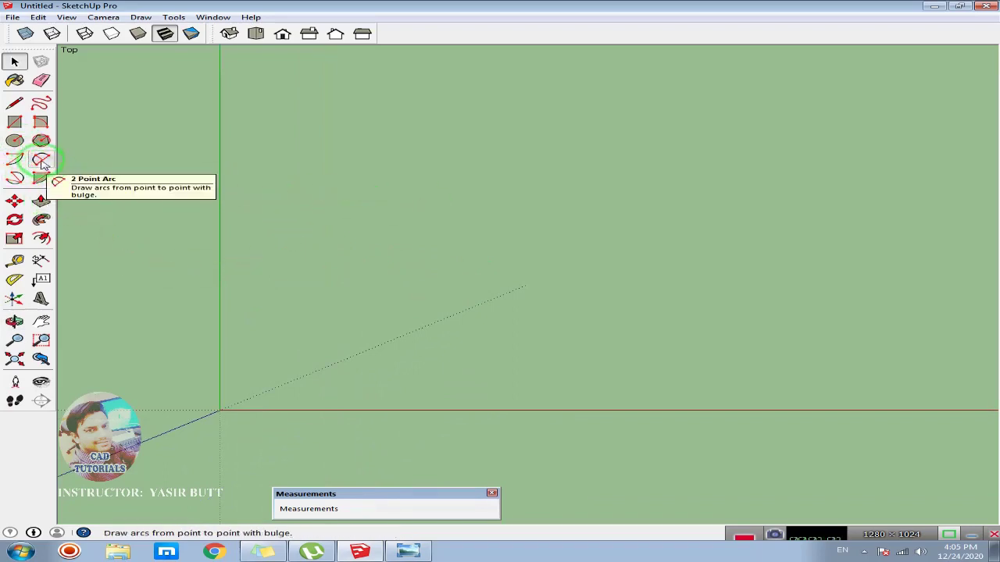
Step: Draw a 10' line along the red axis and a 15' line below and to the right
left_click(15, 107)
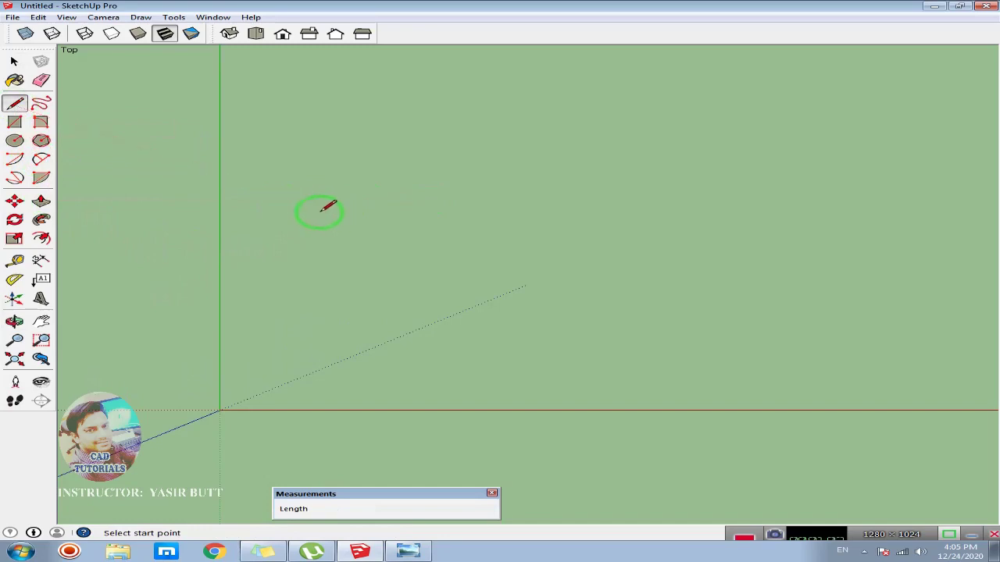
left_click(319, 212)
key("Return")
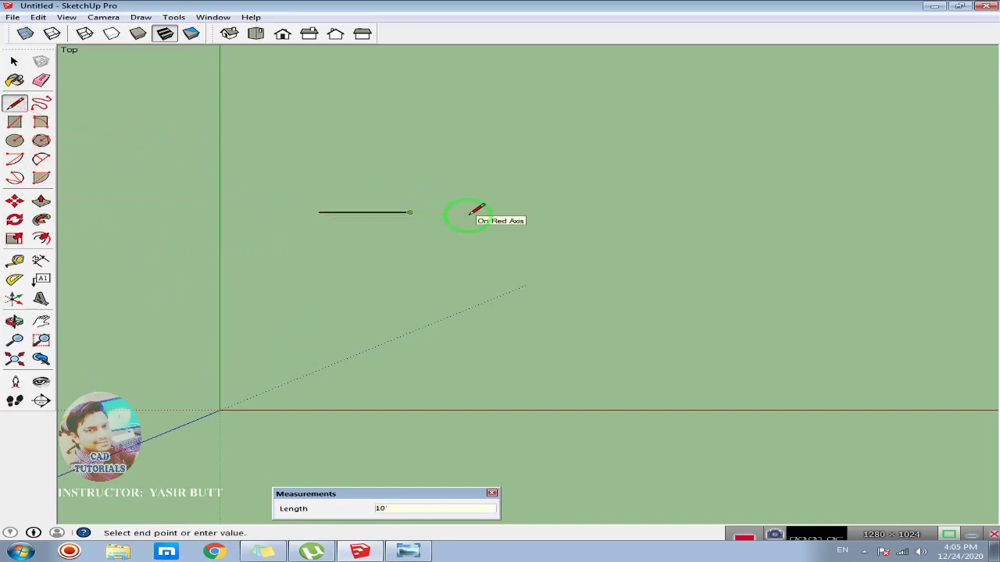
key("Escape")
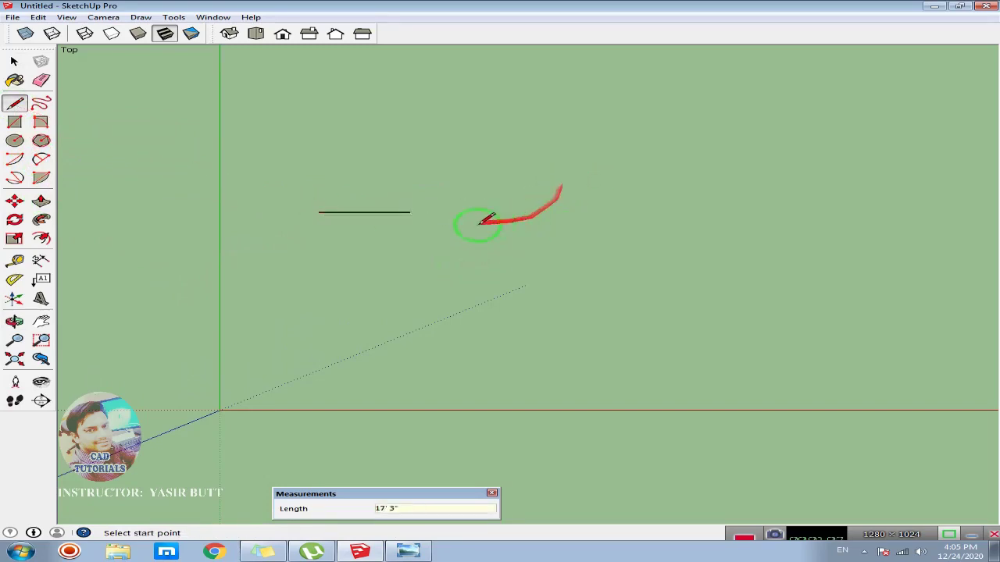
left_click(486, 260)
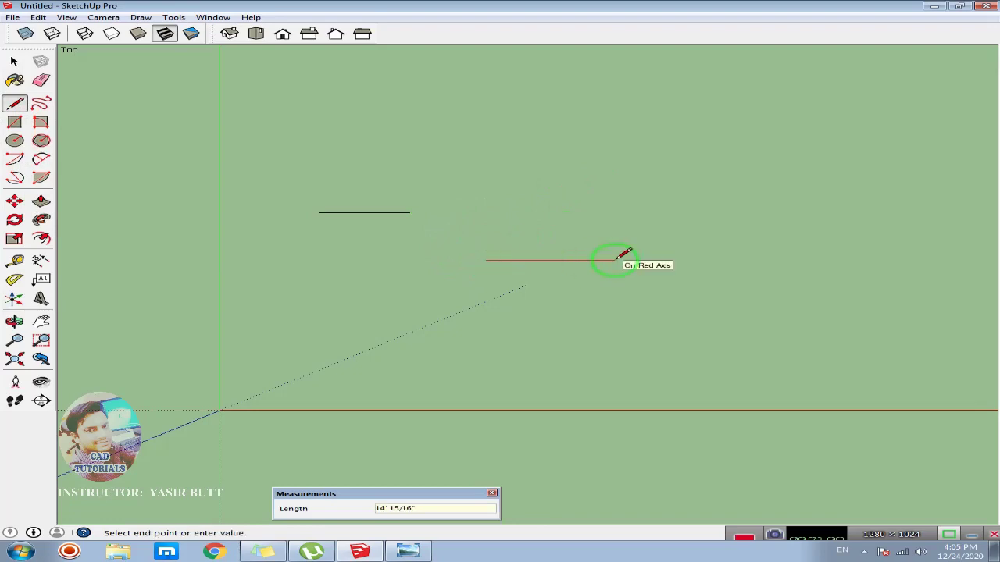
key("Return")
key("Escape")
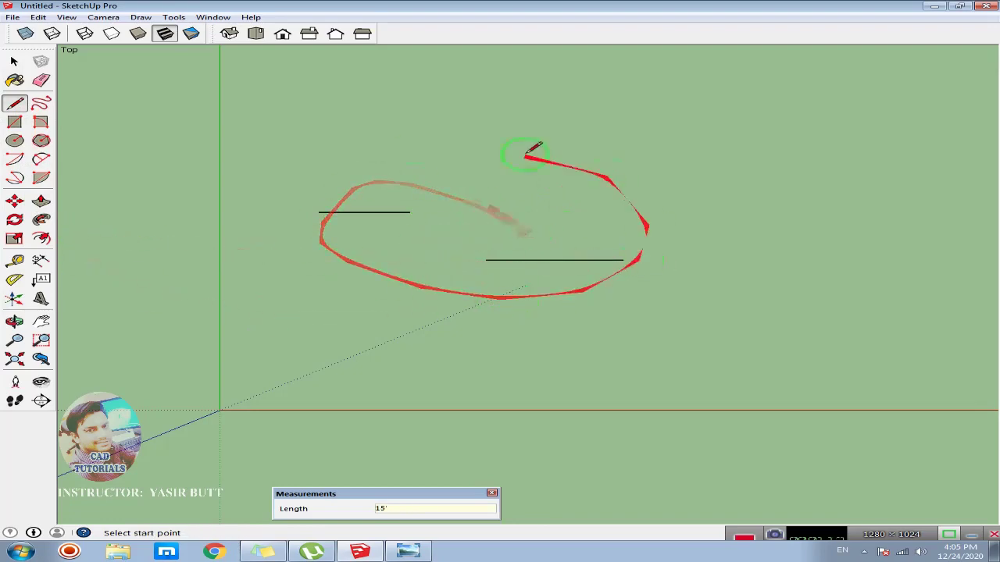
scroll(387, 223, "up", 2)
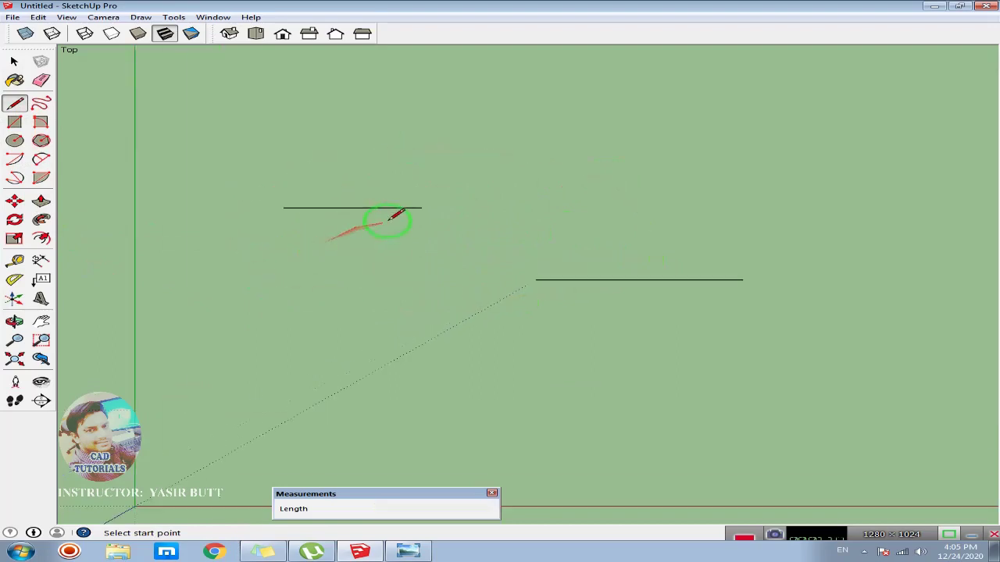
left_click(38, 266)
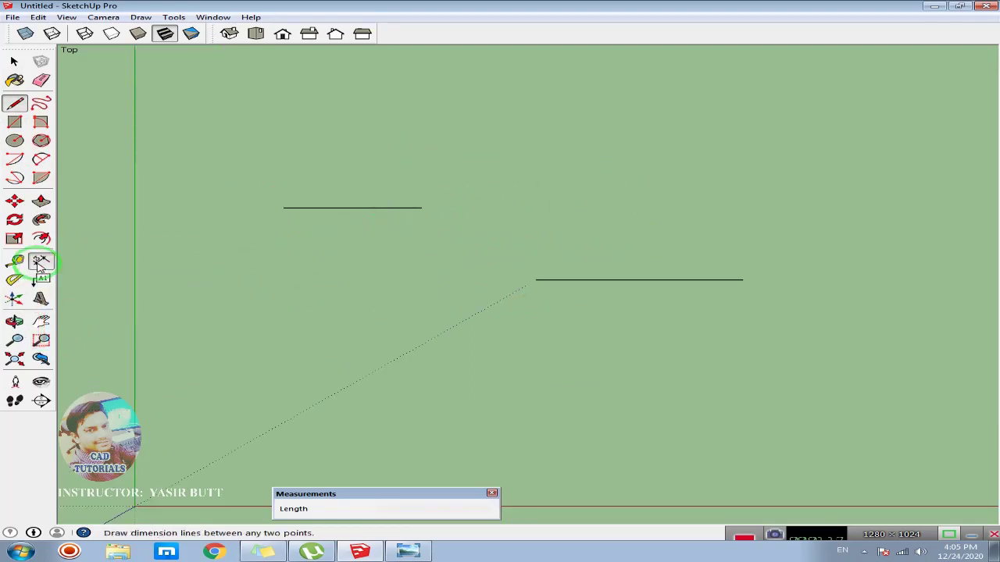
left_click(277, 210)
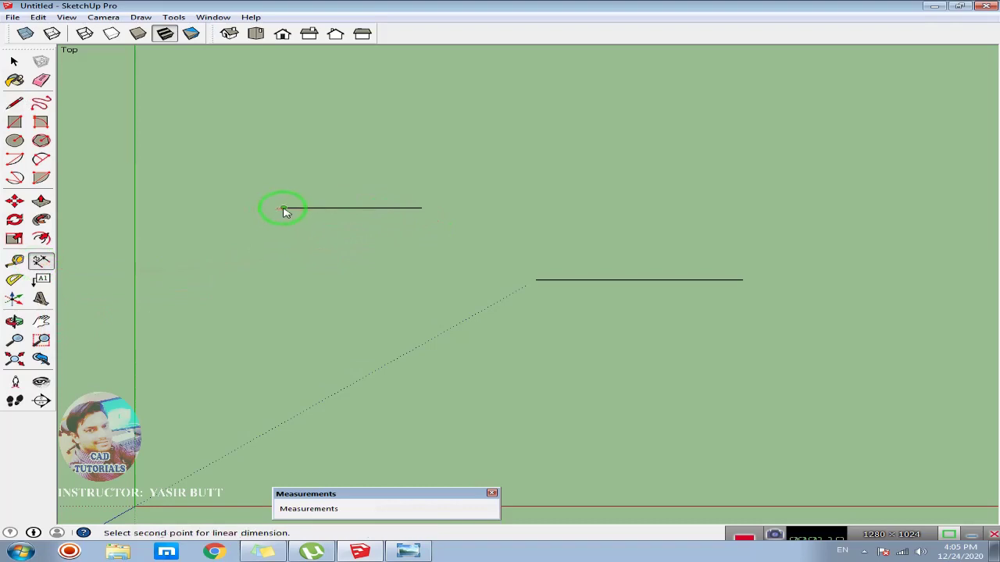
left_click(420, 211)
left_click(422, 225)
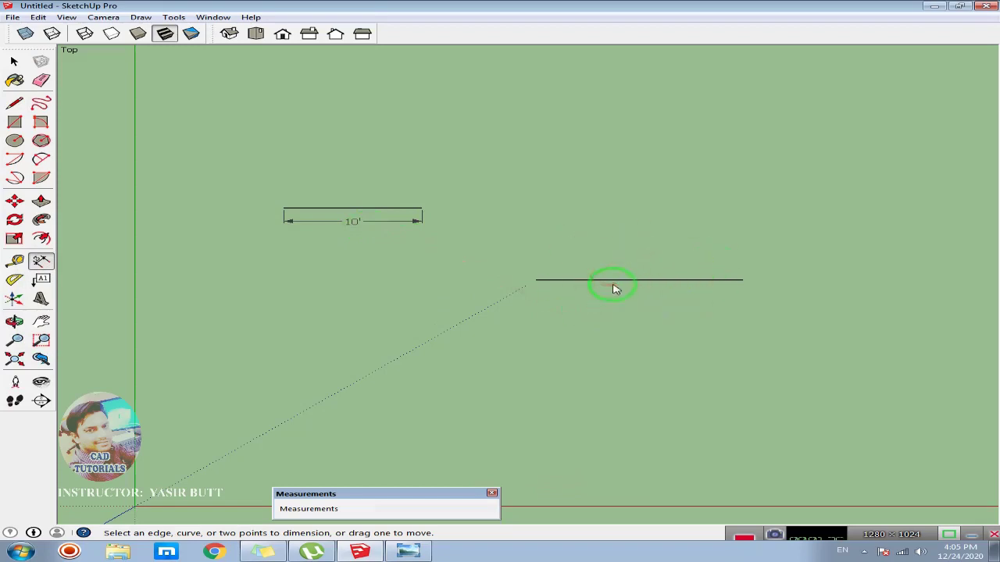
left_click_drag(310, 229, 323, 225)
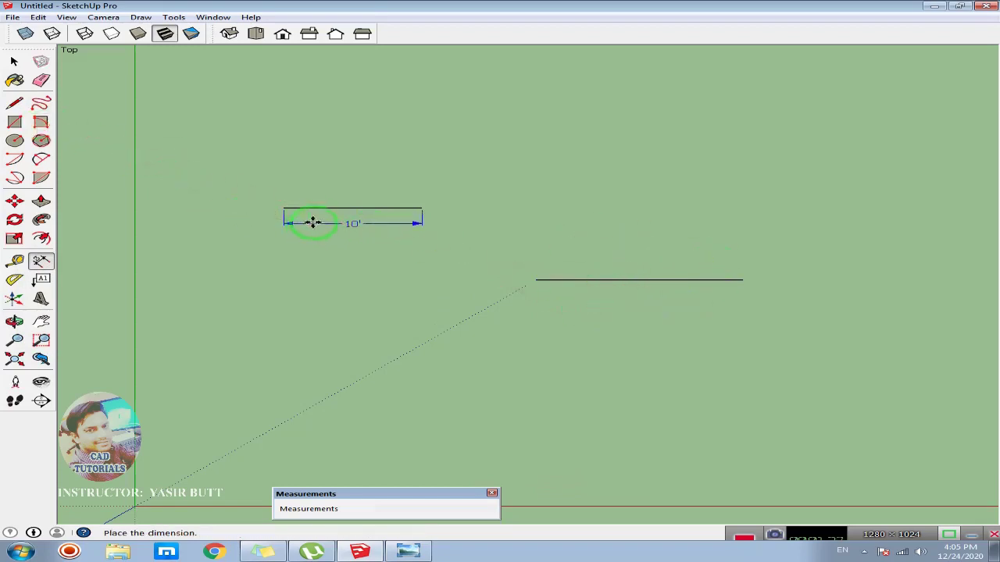
key("space")
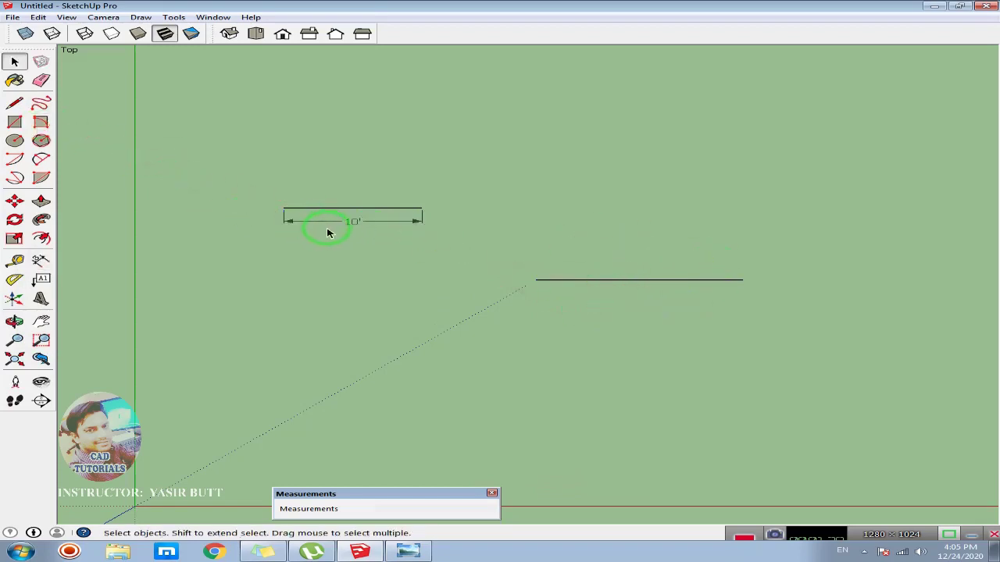
left_click(329, 225)
key("Delete")
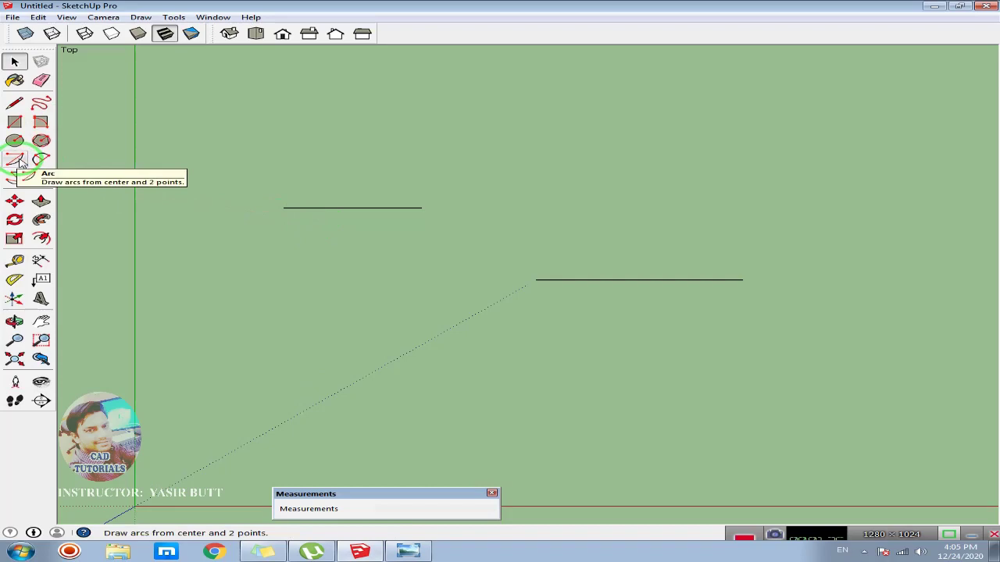
Step: Select the 2 Point Arc tool from the Drawing toolbar's arc tools
key("a")
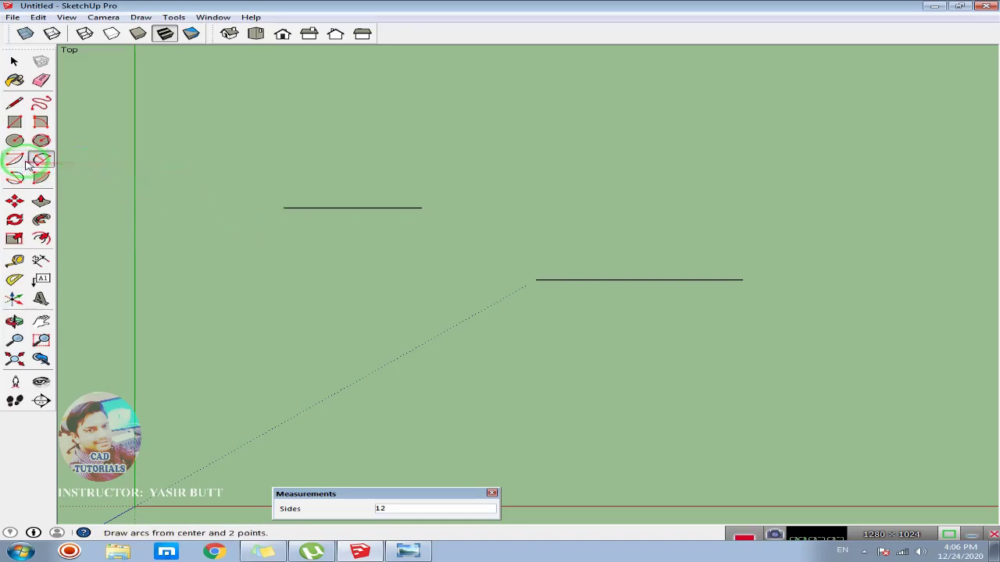
left_click(42, 159)
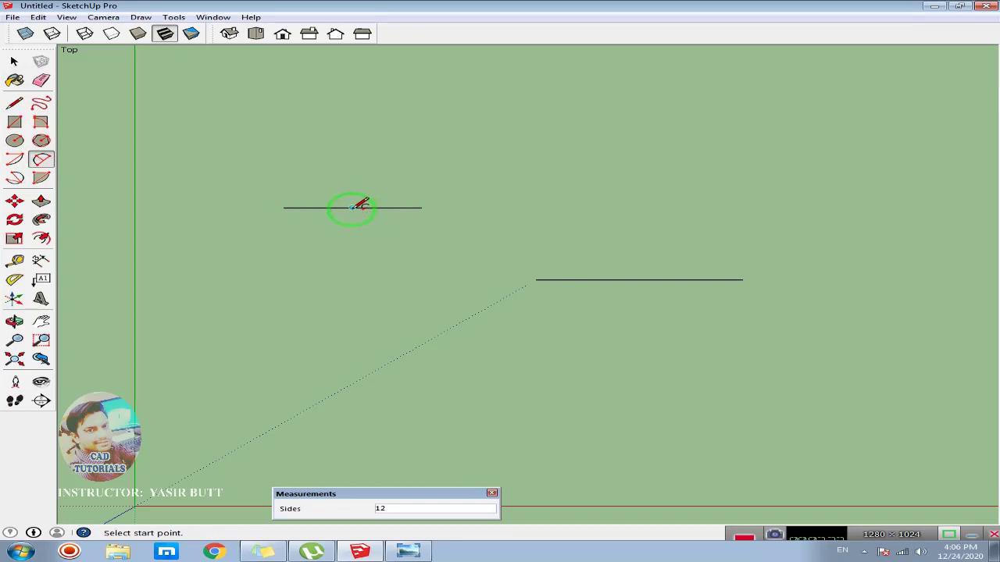
left_click(352, 207)
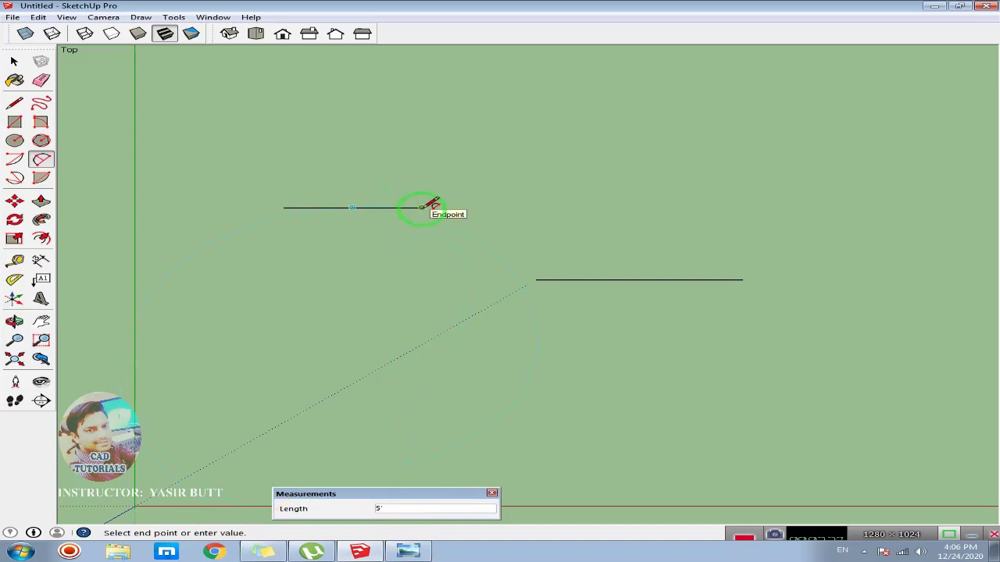
left_click(422, 208)
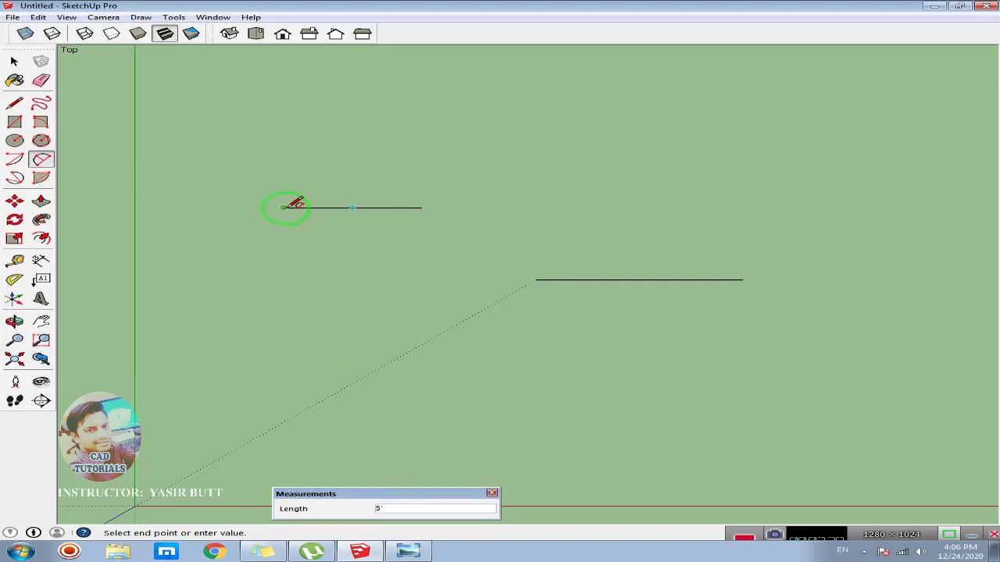
left_click(283, 207)
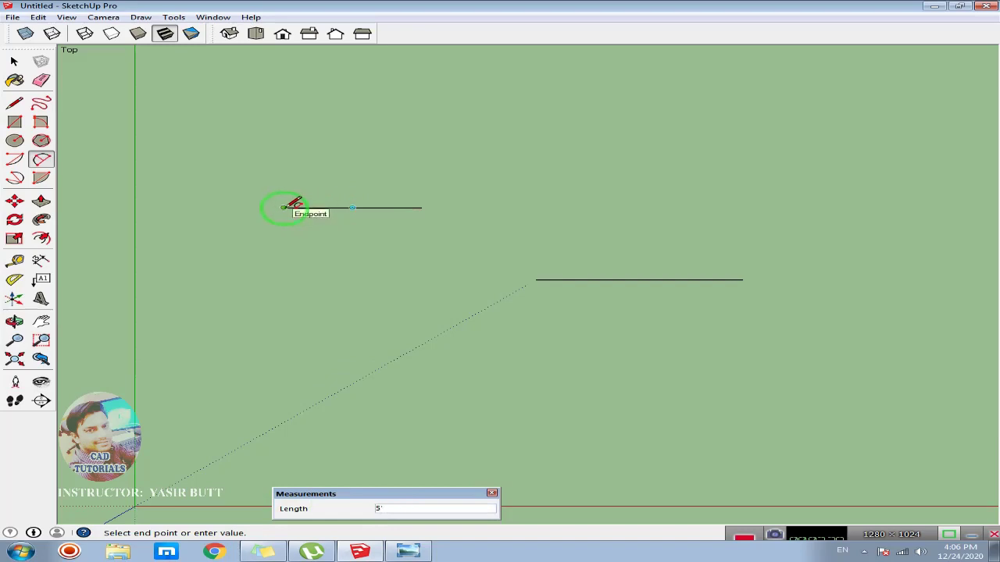
left_click(422, 207)
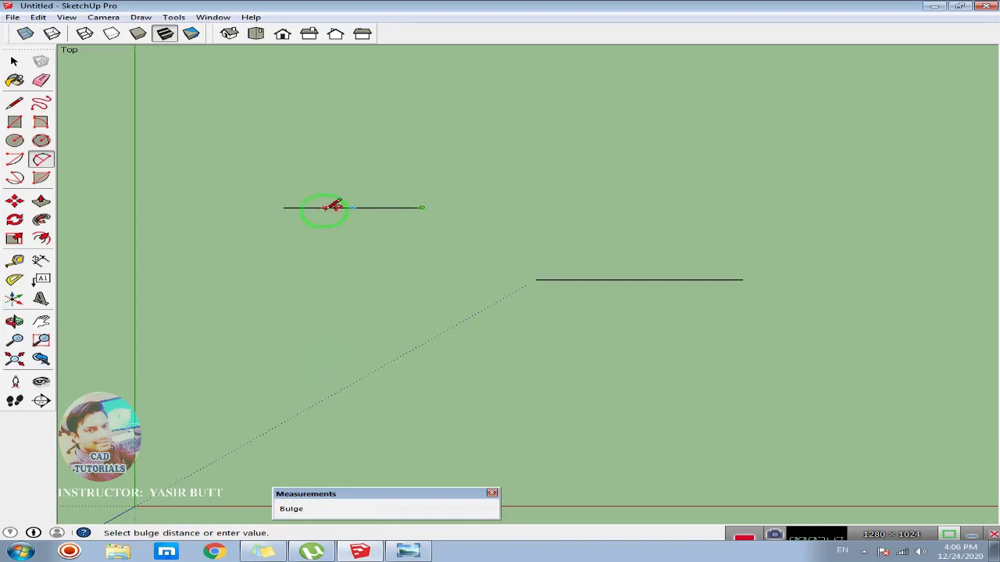
key("Escape")
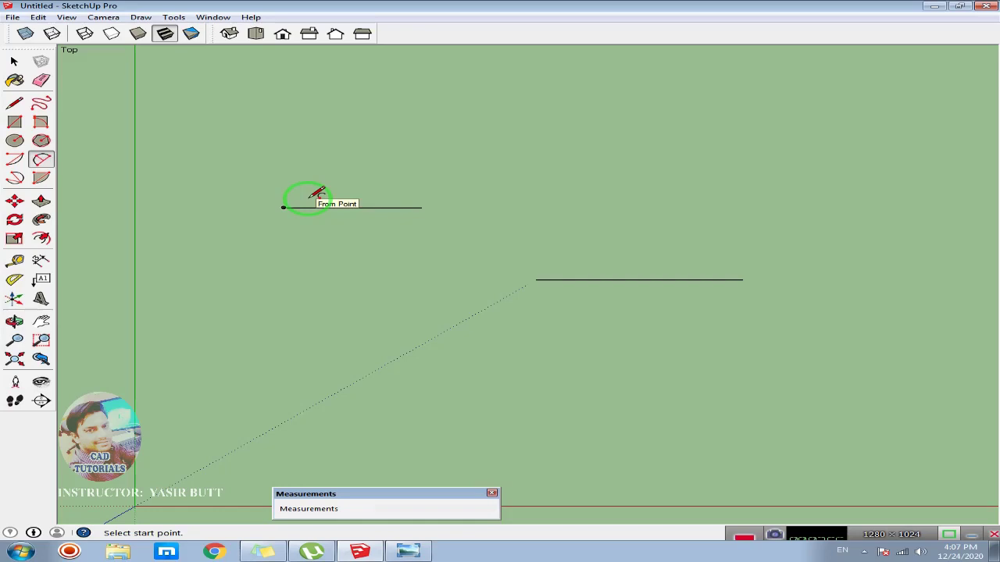
key("a")
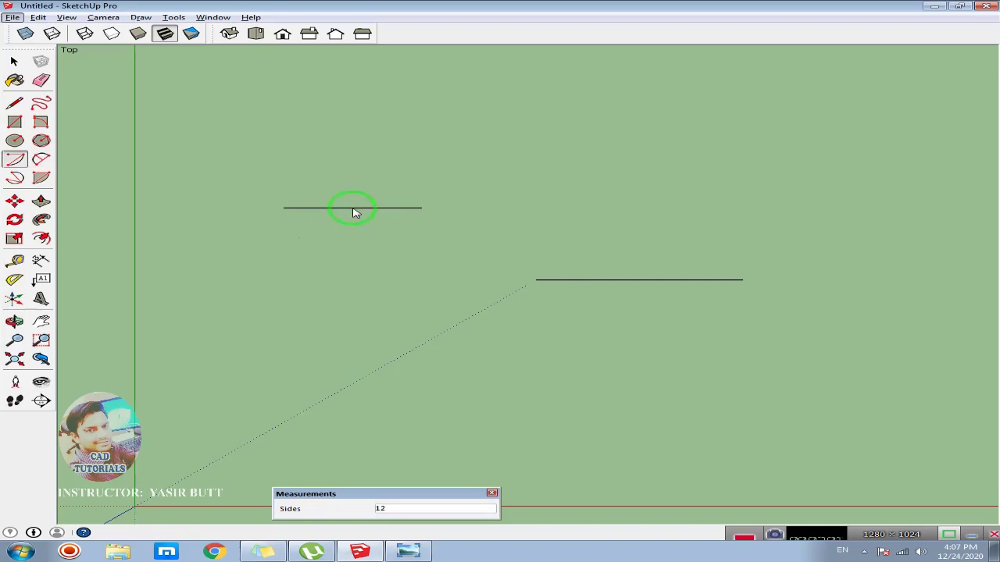
Step: Draw a 180° semicircle centered on the upper 10' line's midpoint, forming a filled face
left_click(353, 211)
left_click(12, 160)
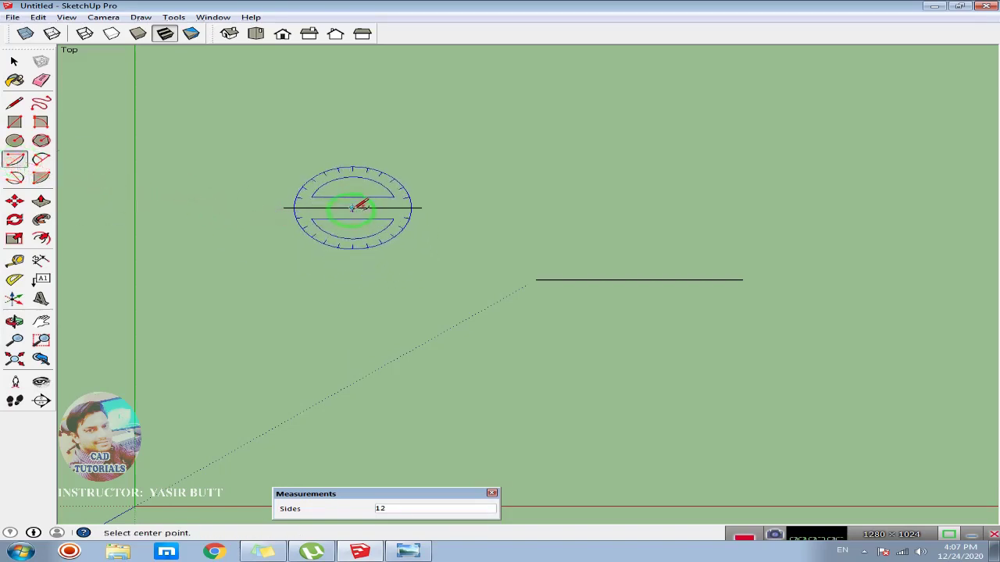
left_click(356, 207)
left_click(353, 207)
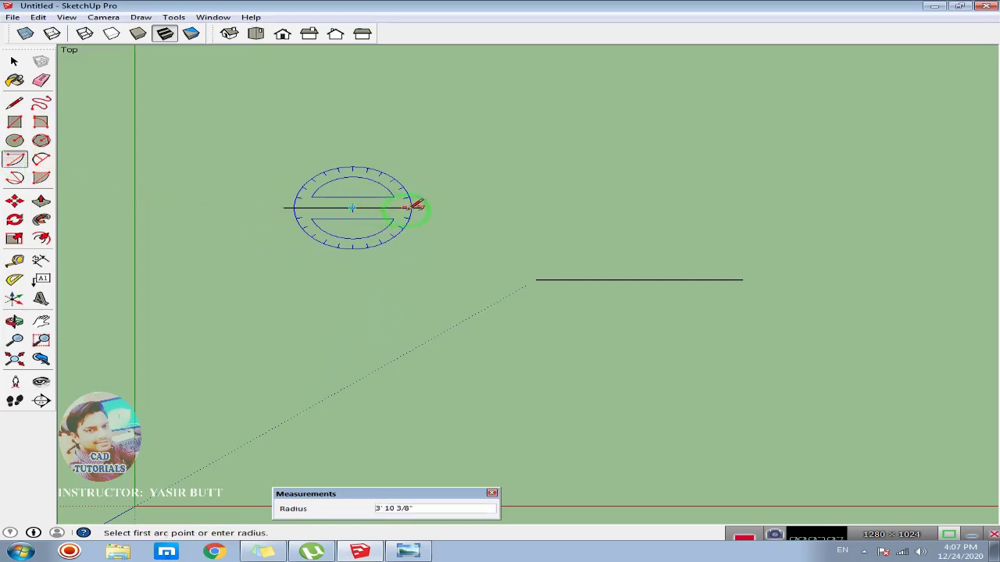
left_click(422, 207)
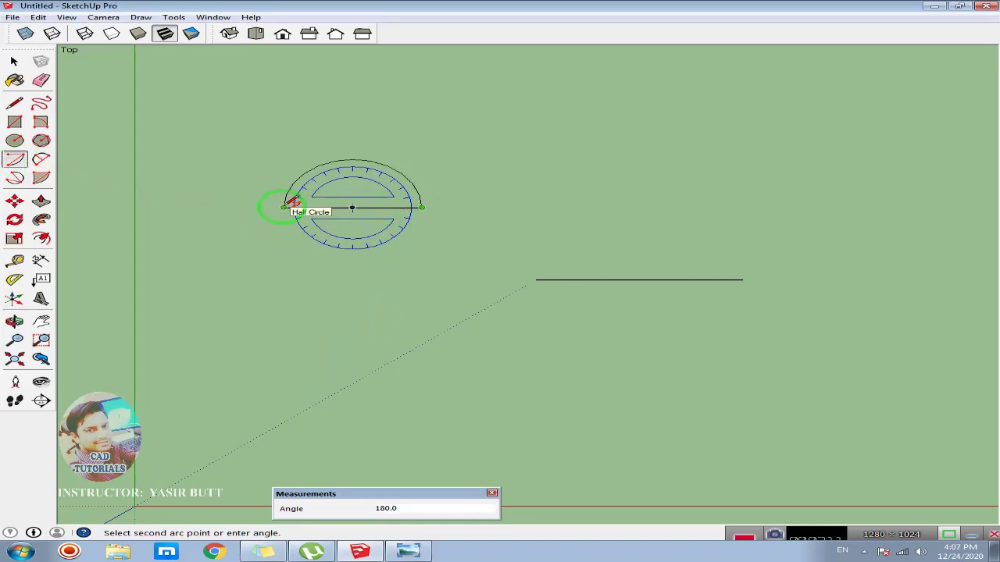
left_click(284, 205)
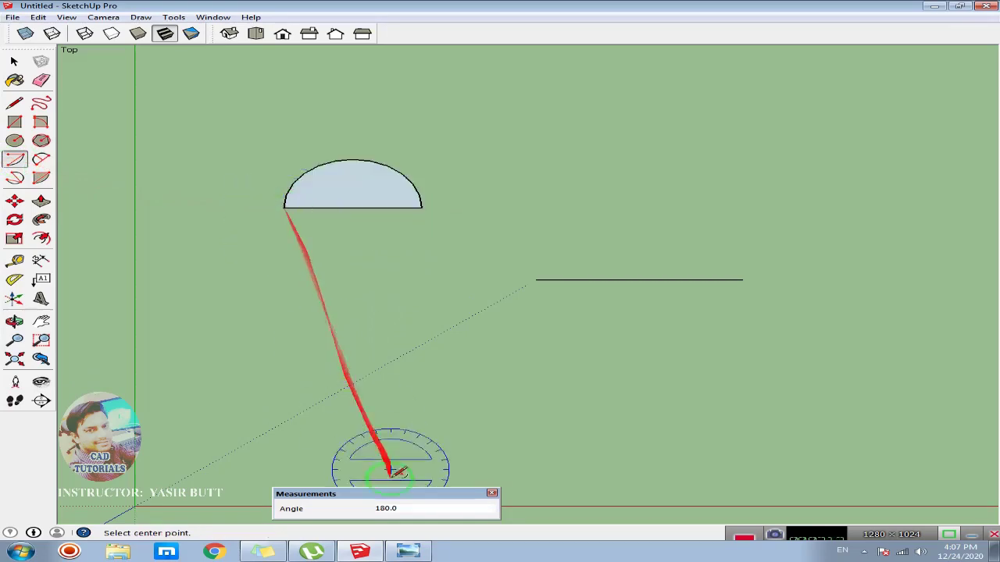
left_click(396, 512)
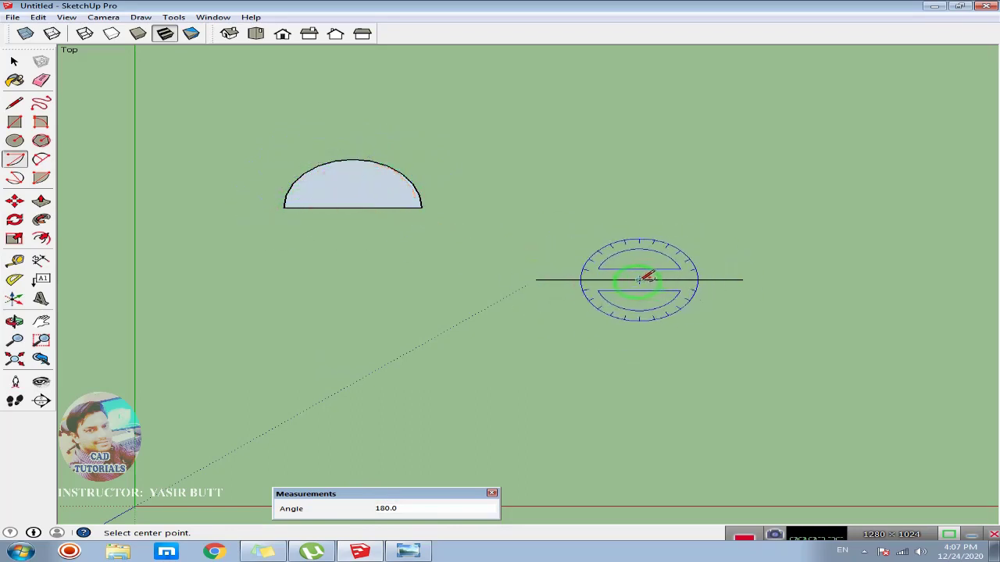
Step: Draw a 180° half-circle below the 15' line, centered on its midpoint, end to end
key("a")
left_click(639, 279)
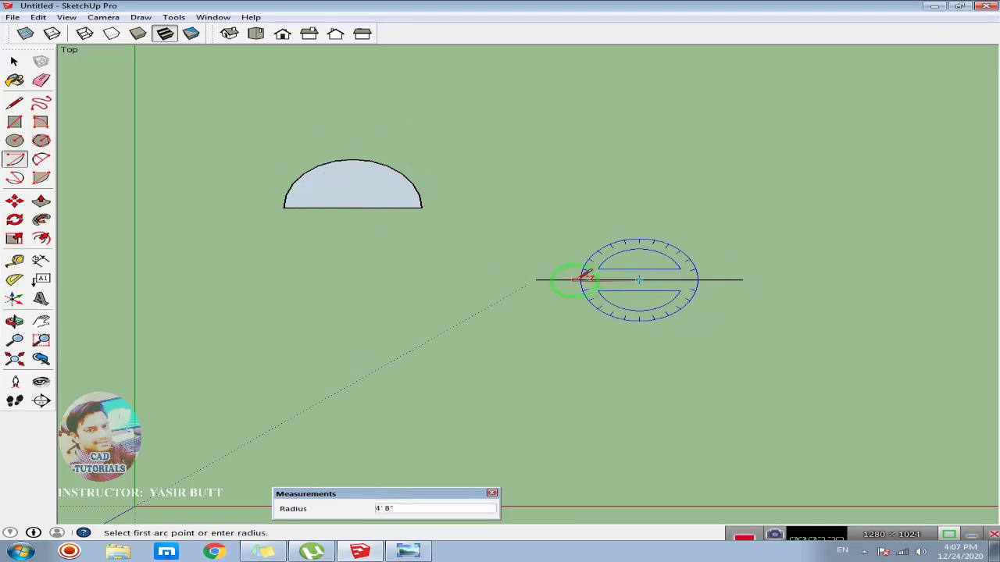
left_click(535, 280)
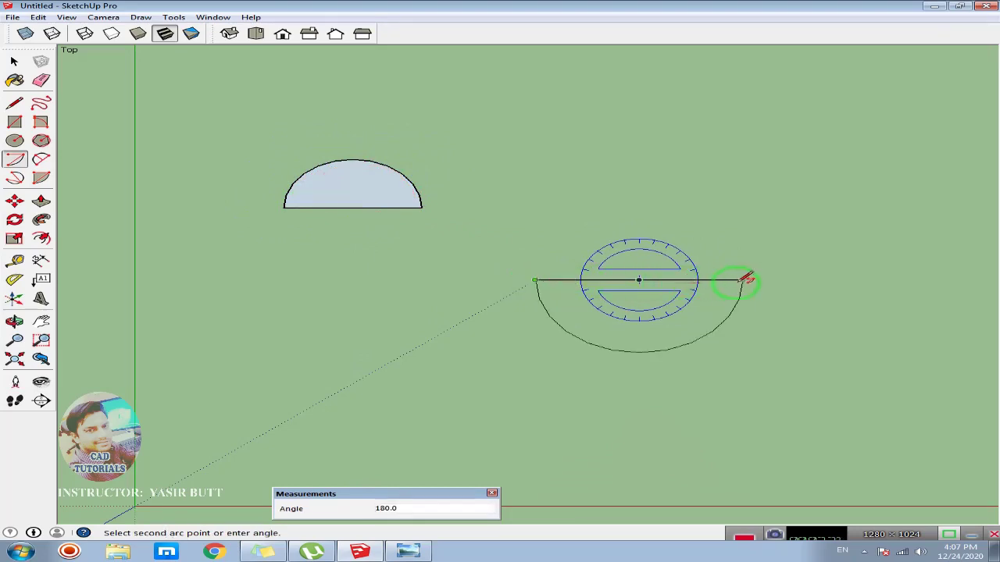
left_click(742, 280)
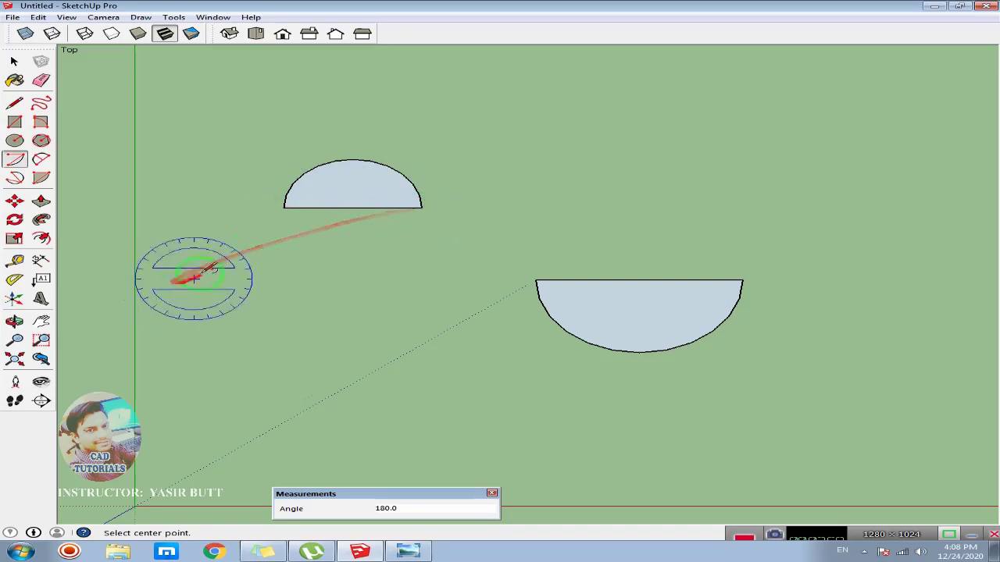
Step: Add radius dimensions: R5' on the upper half-circle and R7'6" on the lower one
left_click(41, 263)
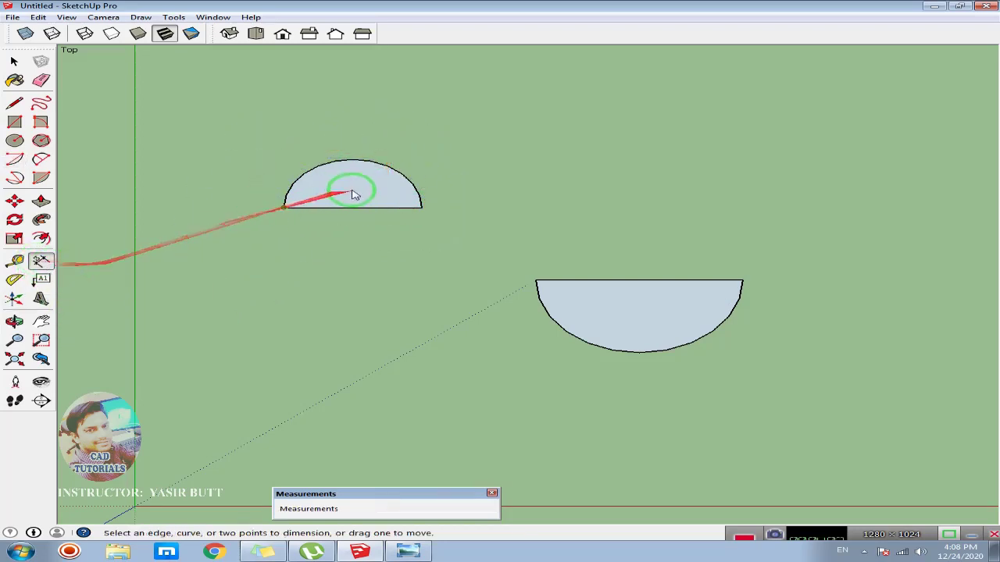
left_click(353, 164)
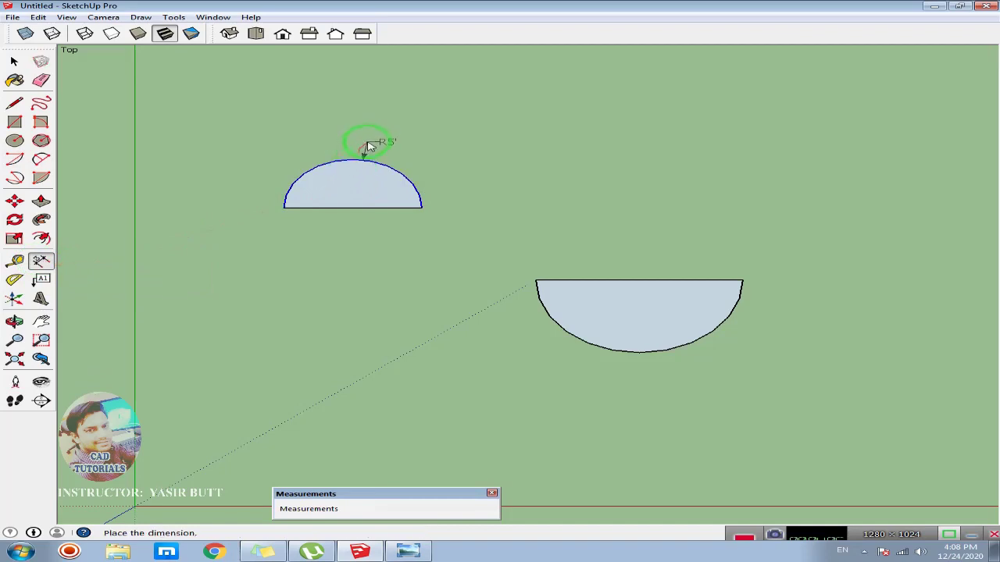
left_click(381, 143)
scroll(400, 152, "up", 2)
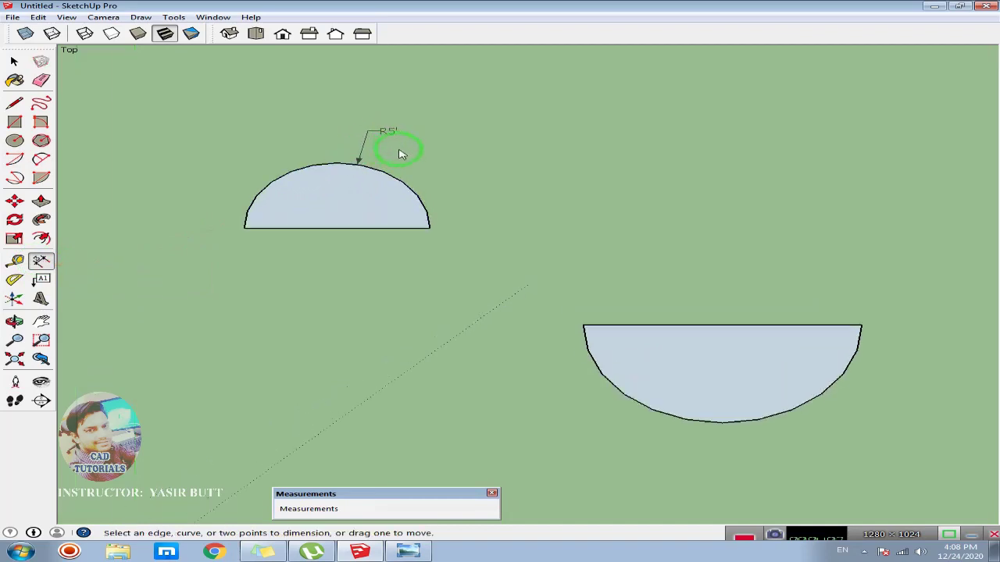
scroll(391, 143, "up", 2)
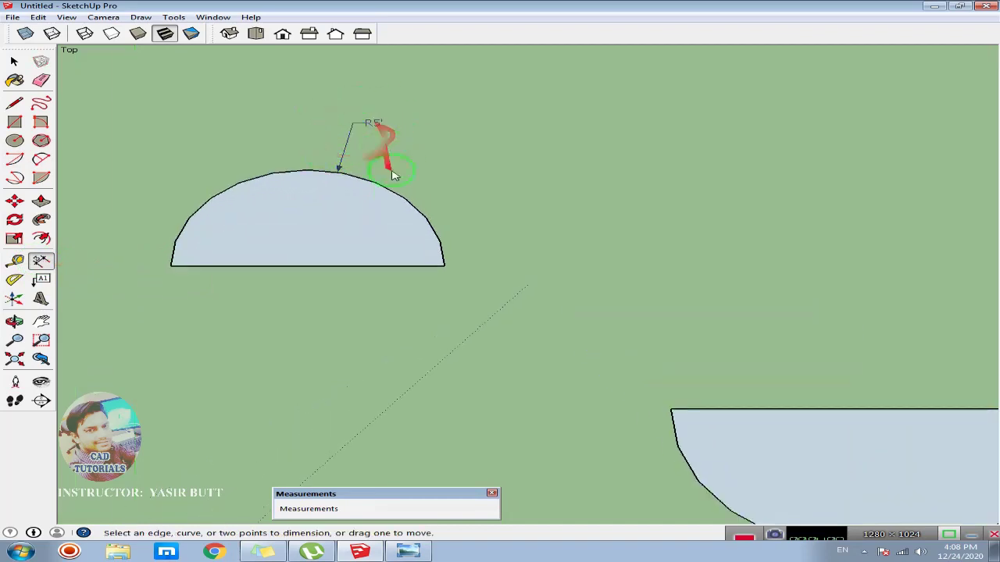
scroll(391, 176, "down", 2)
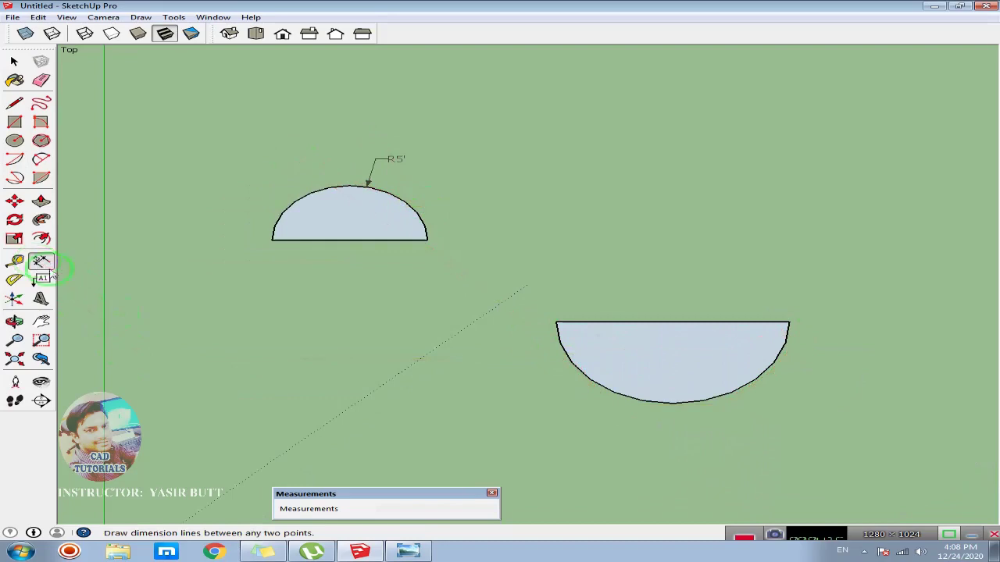
left_click(661, 405)
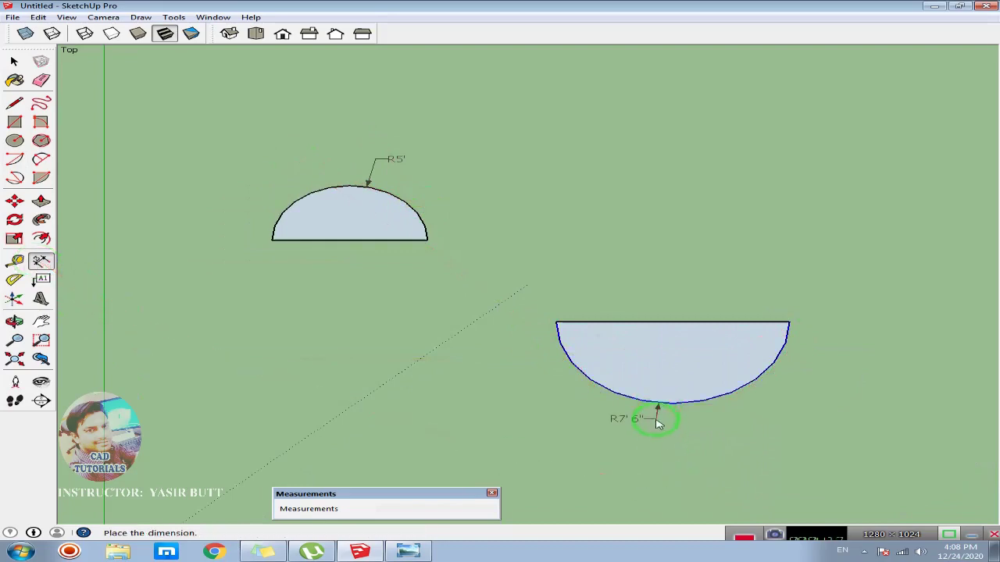
left_click(651, 429)
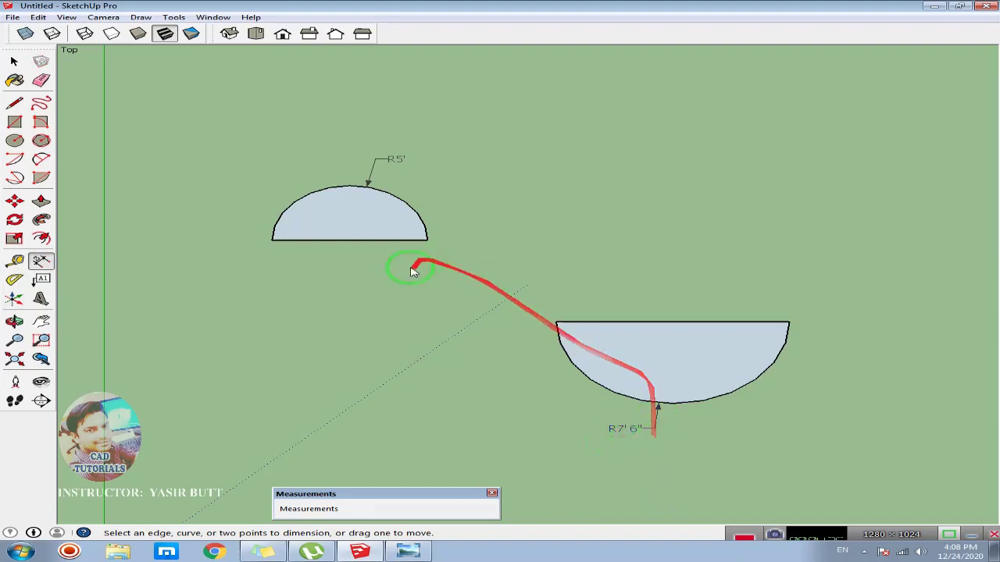
Step: Draw a short 2' line to the right of the R5' half-disc
left_click(17, 164)
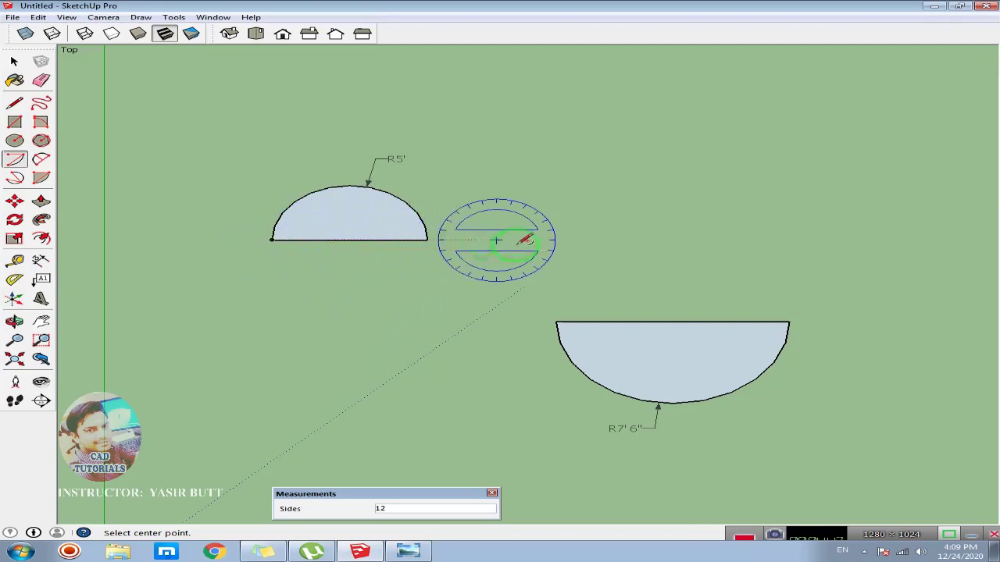
left_click(14, 61)
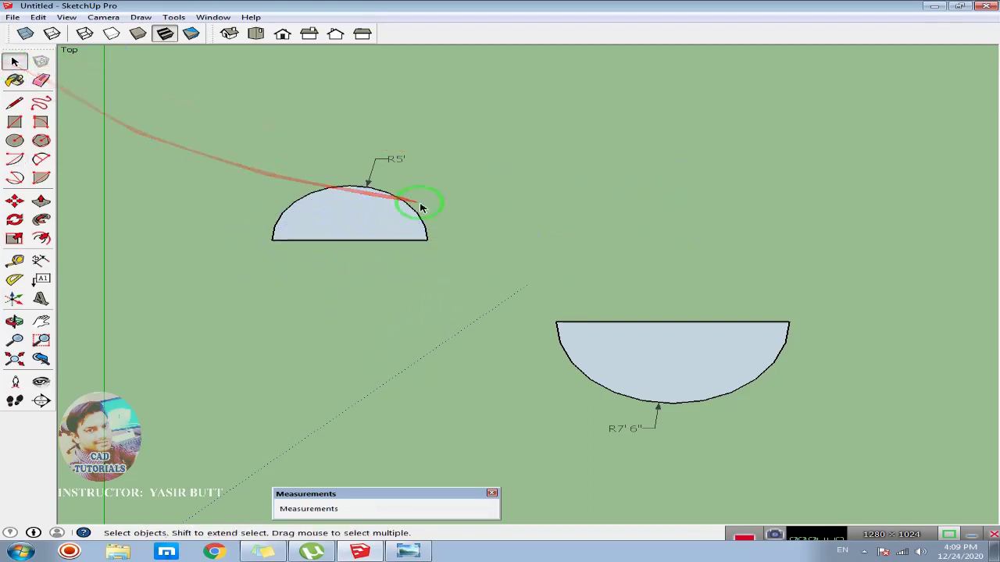
mouse_move(420, 207)
left_mouse_down()
mouse_move(572, 211)
mouse_move(388, 218)
left_mouse_up()
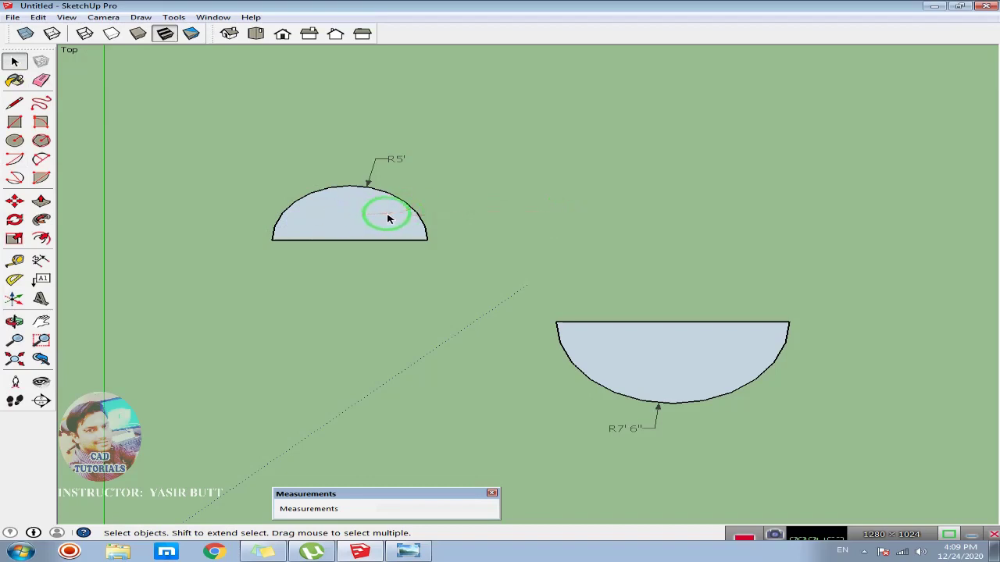
left_click(14, 103)
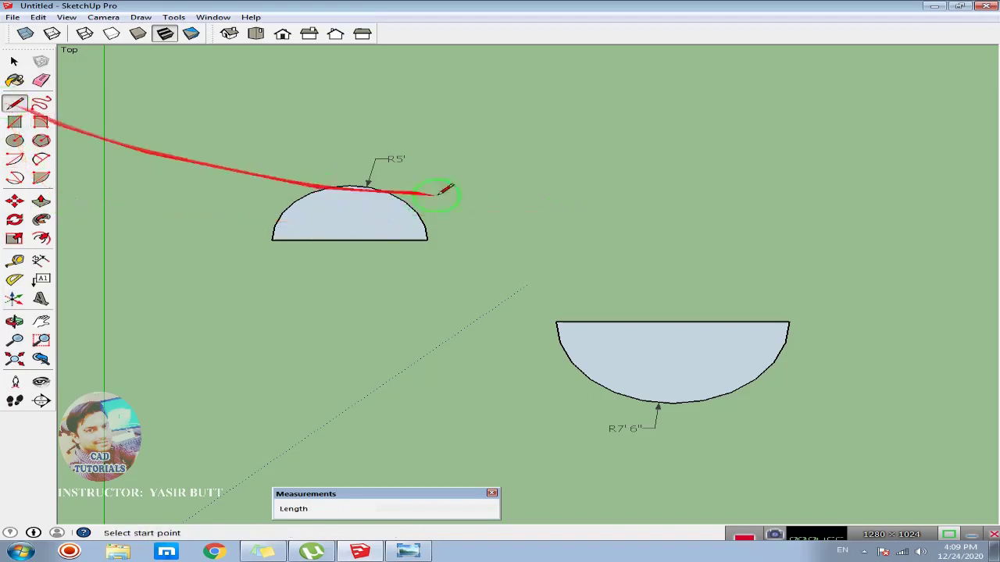
left_click(517, 182)
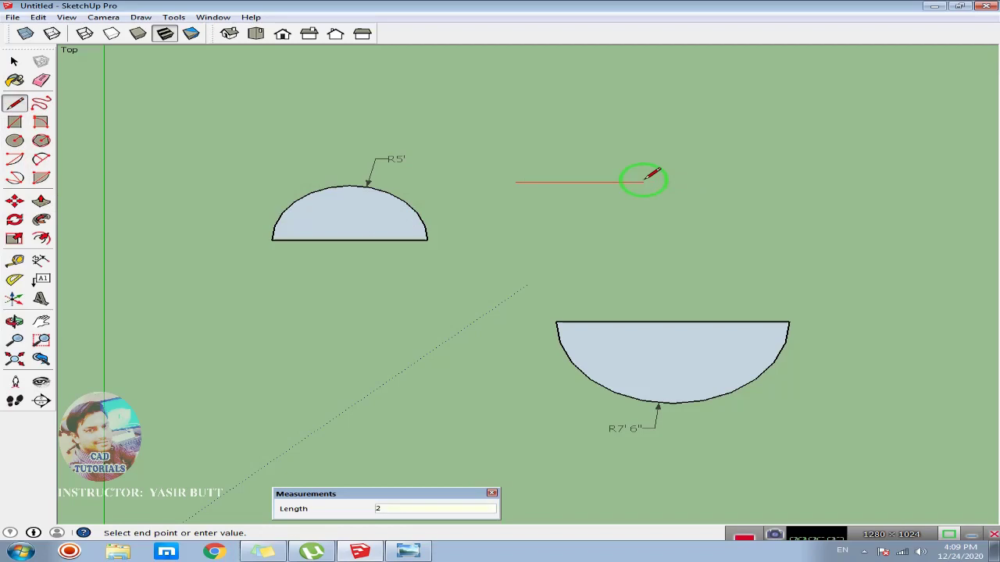
scroll(523, 179, "up", 3)
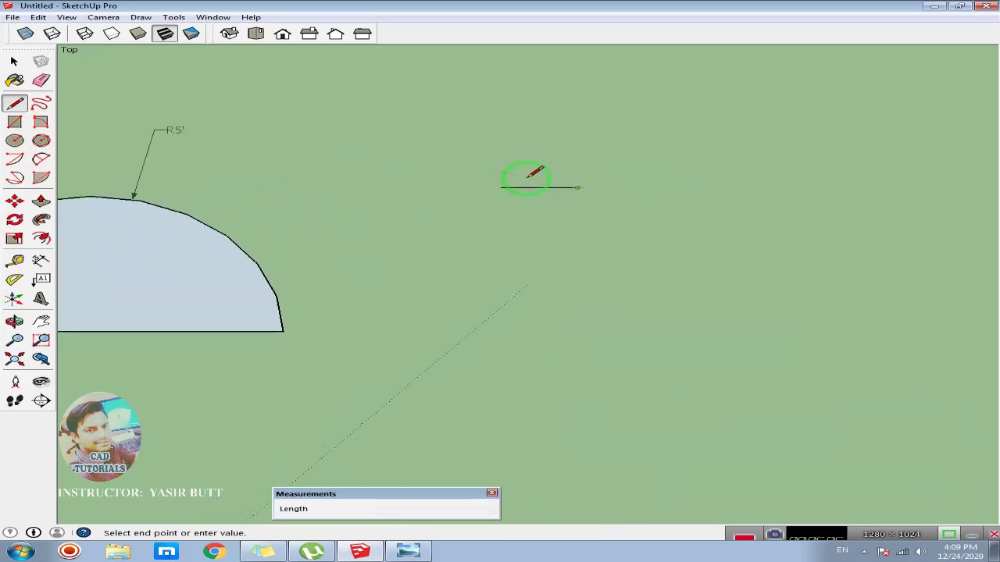
key("Escape")
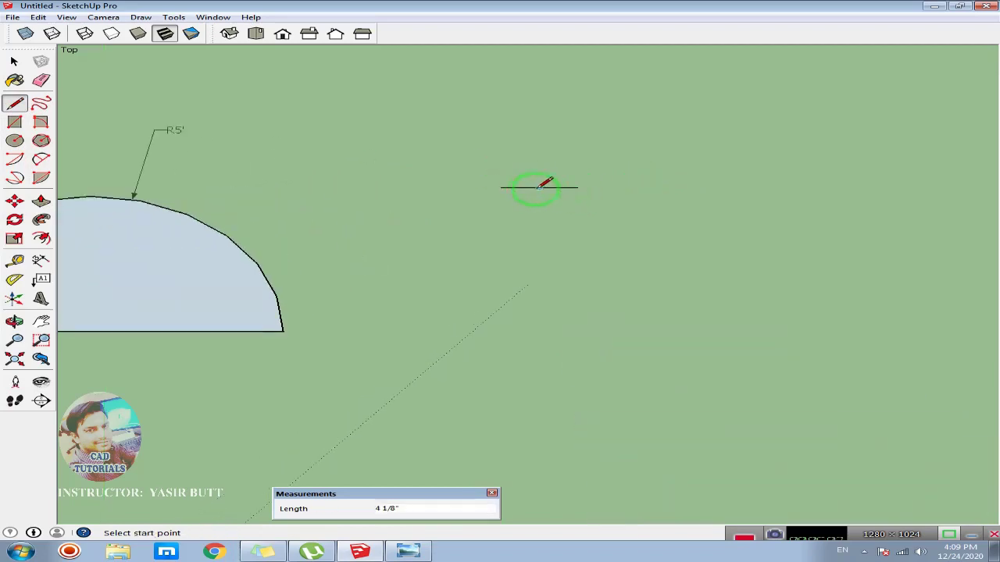
Step: Draw a small 180° half-circle on the short line, centered at its midpoint
left_click(14, 159)
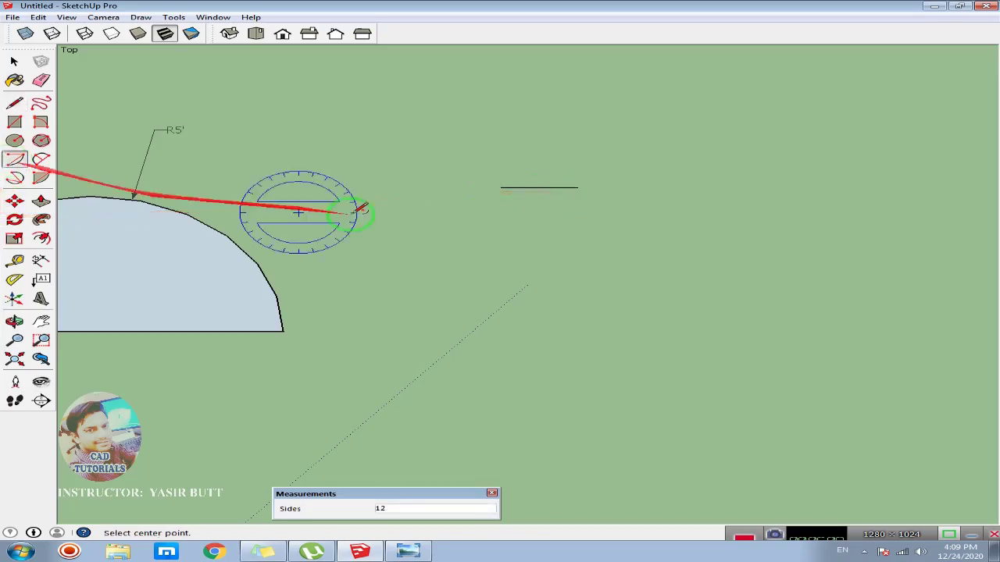
left_click(539, 187)
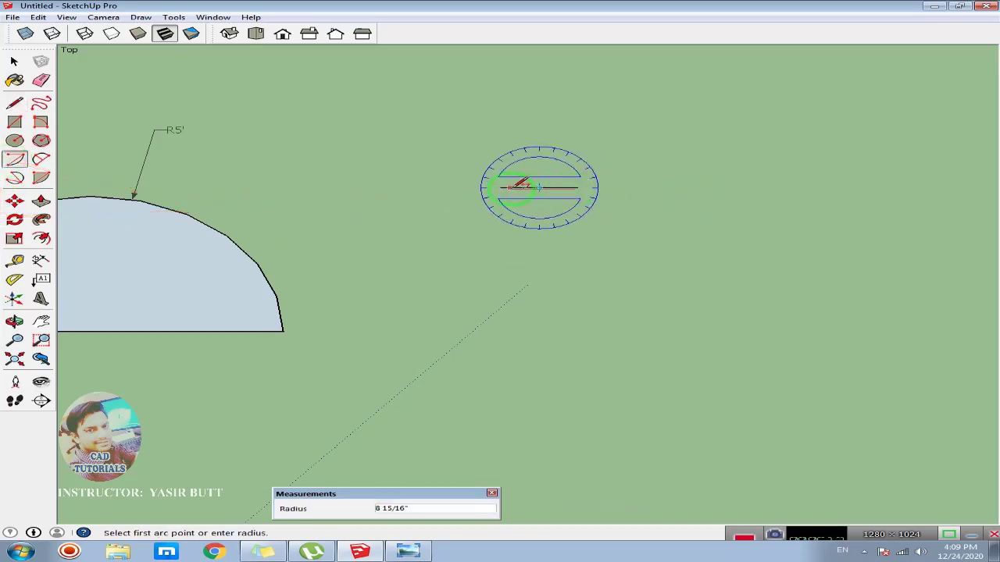
left_click(500, 188)
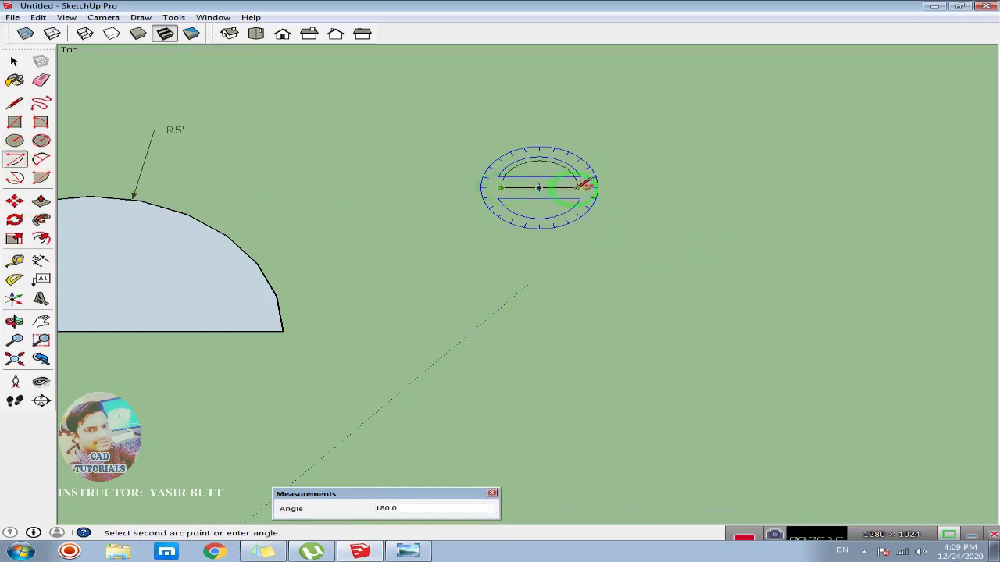
left_click(584, 186)
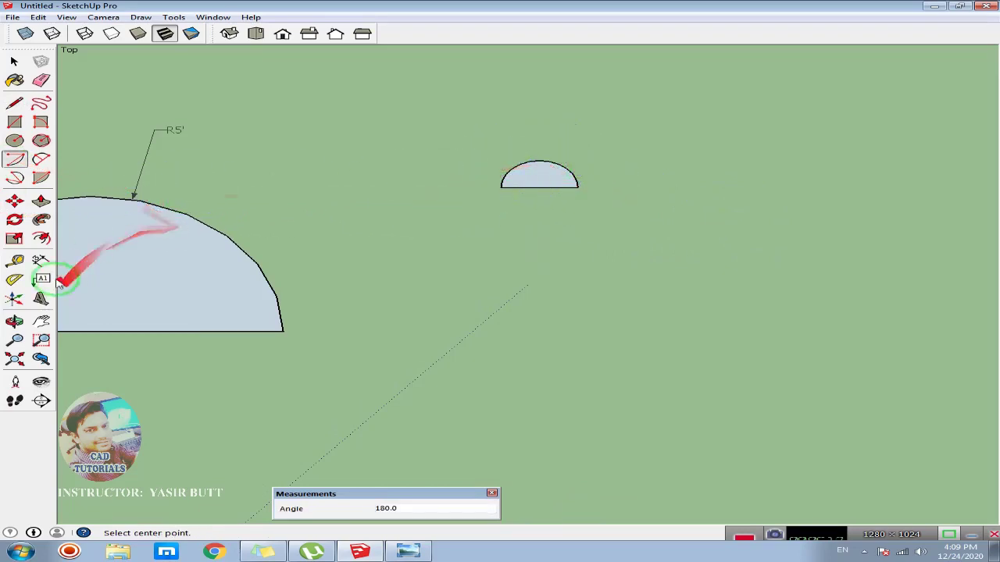
left_click(41, 260)
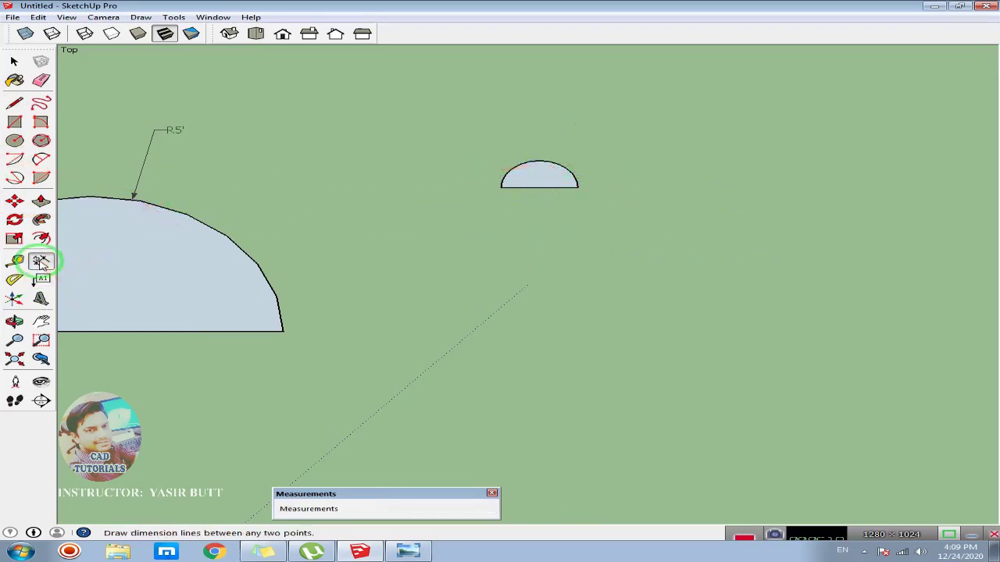
left_click(550, 167)
left_click(585, 154)
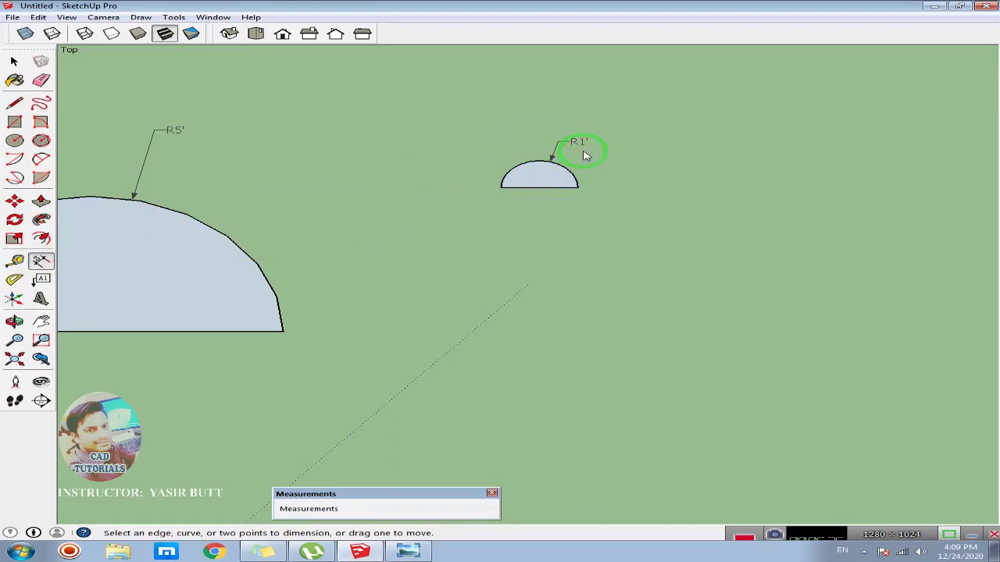
scroll(379, 271, "down", 3)
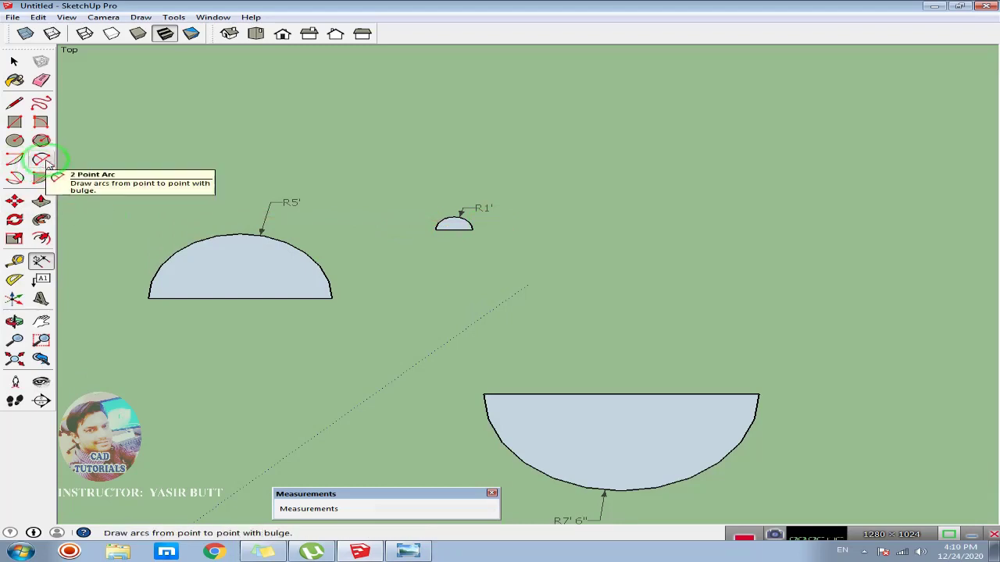
Step: Draw a 10' horizontal line along the red axis above the R5' half-circle
scroll(455, 232, "down", 2)
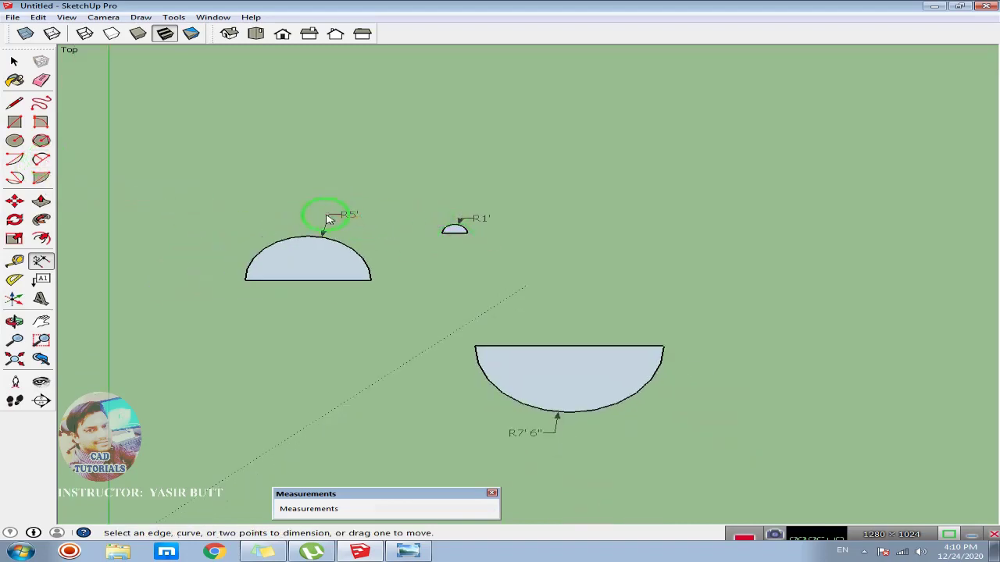
key("l")
left_click(225, 164)
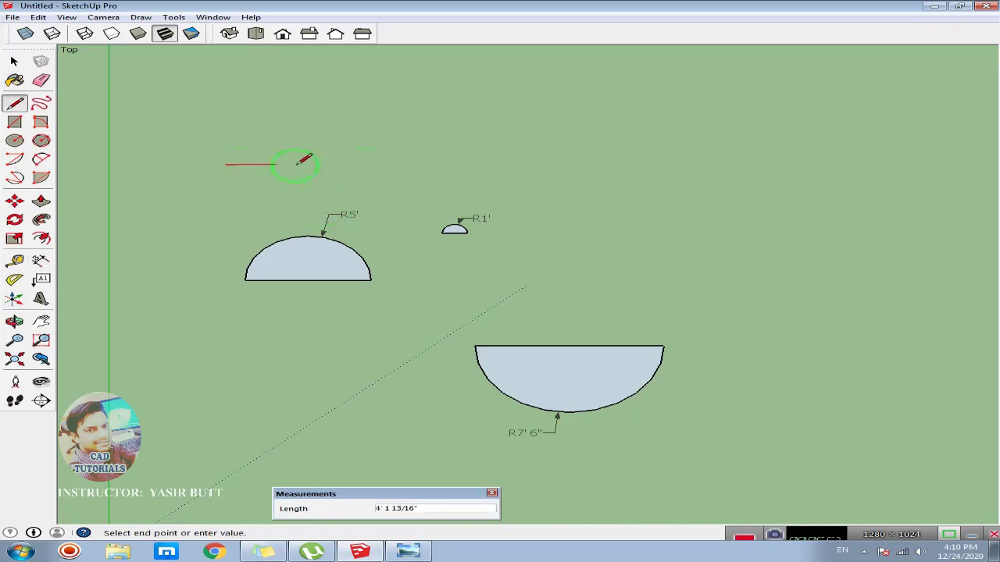
key("Return")
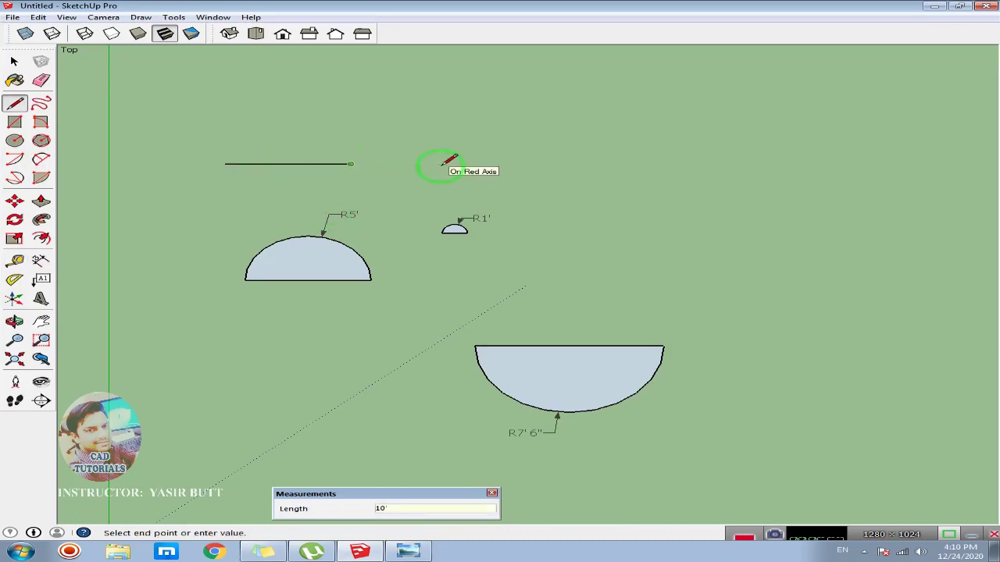
scroll(302, 151, "up", 2)
scroll(305, 150, "up", 1)
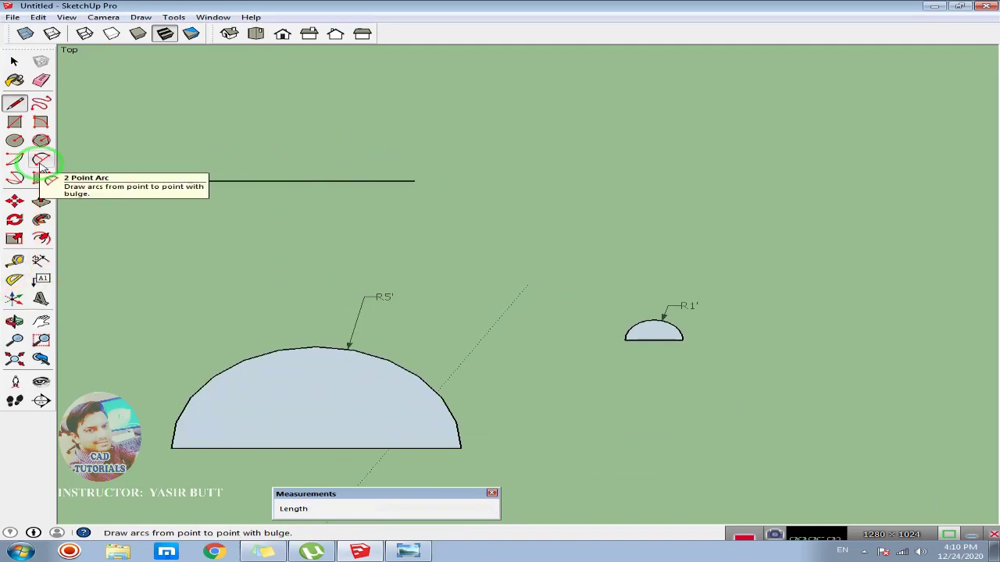
Step: Span the 10' line with a 2 Point Arc of 2' 6" bulge, closing a filled face
left_click(41, 160)
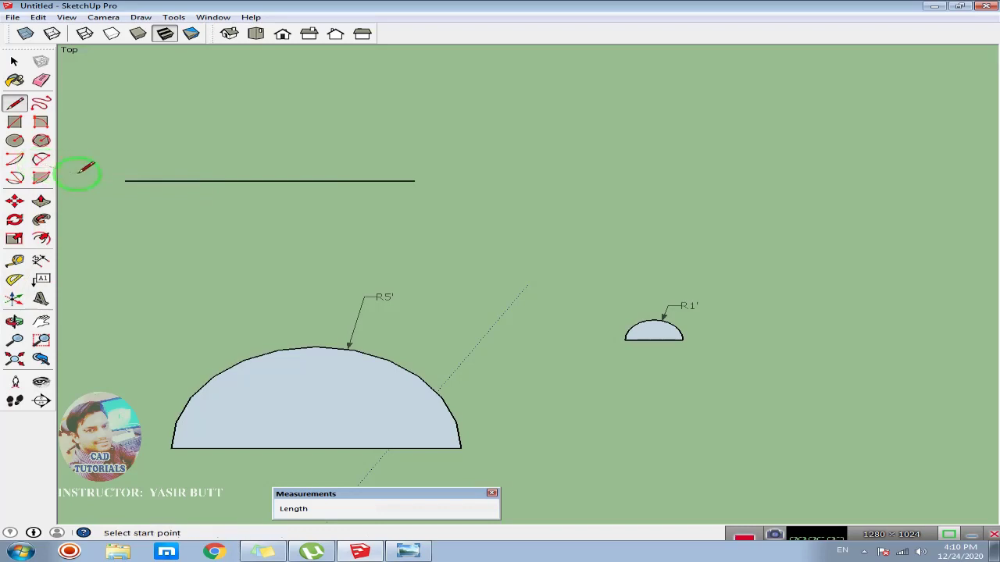
left_click(41, 160)
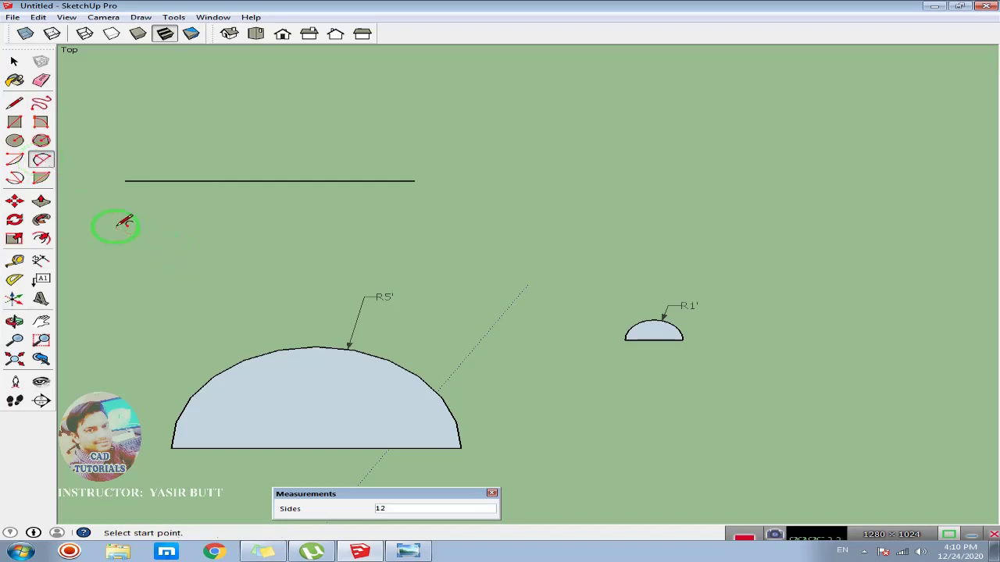
left_click(125, 180)
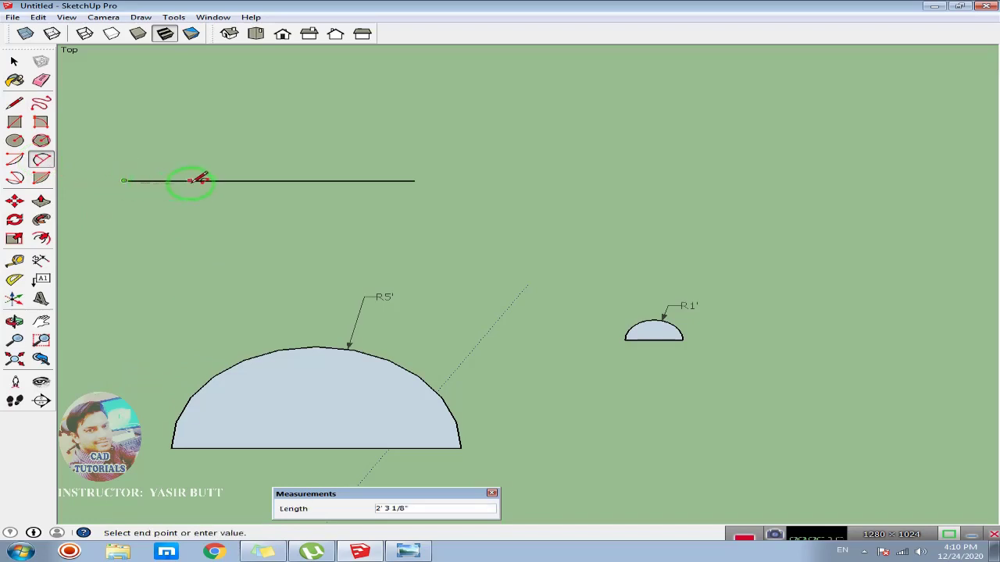
left_click(415, 181)
left_click(415, 181)
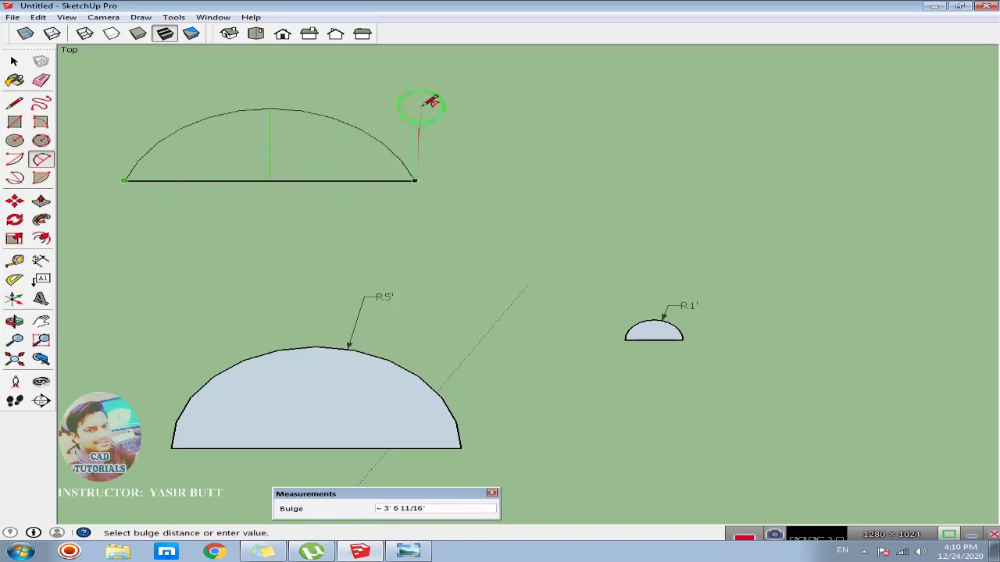
type("5'")
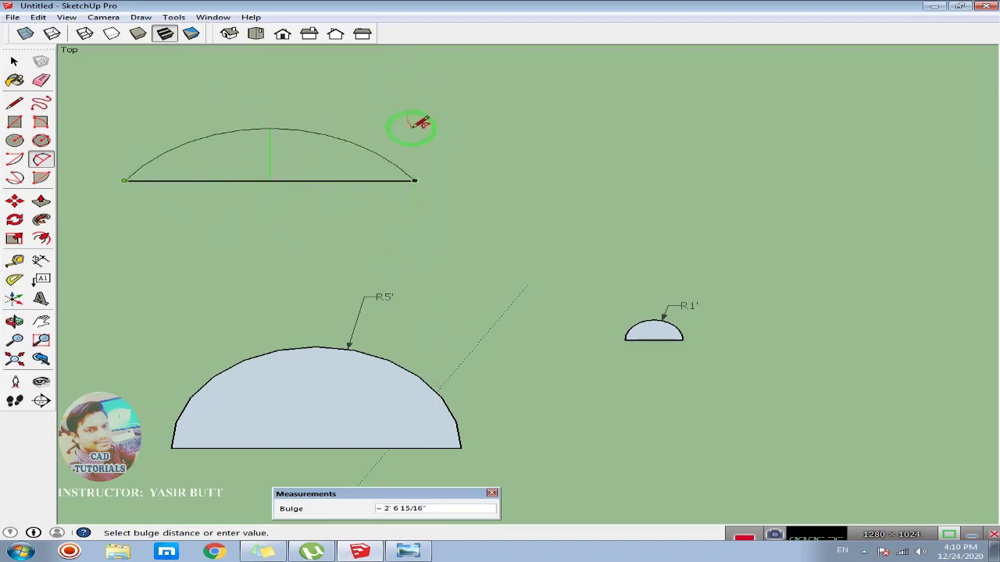
left_click(408, 128)
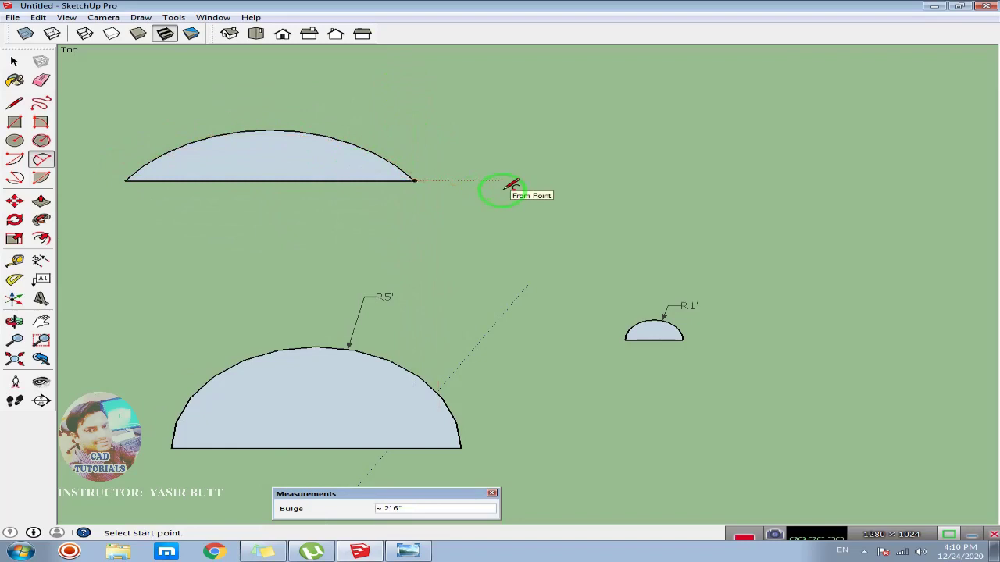
left_click(14, 61)
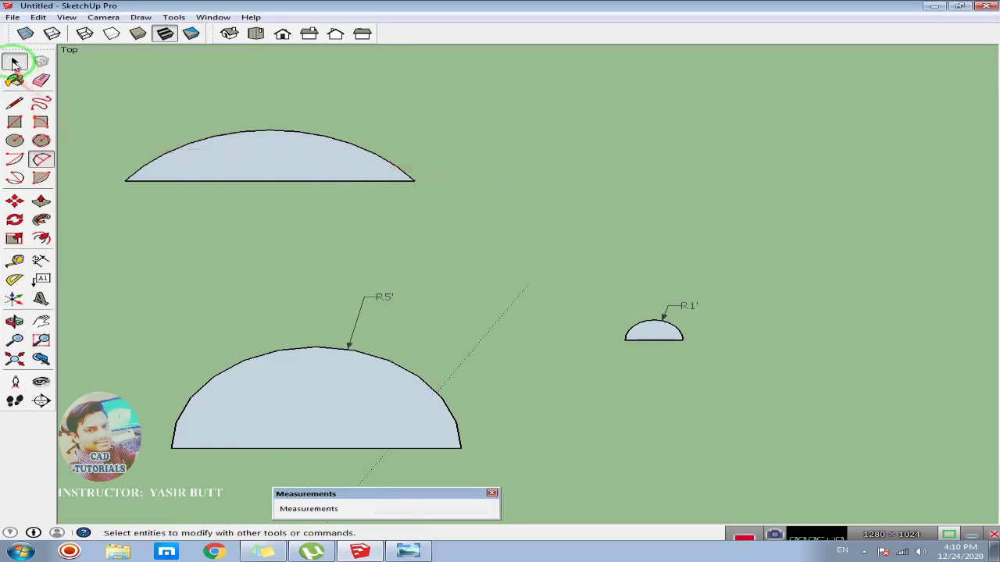
Step: Draw a 5' horizontal line right of the arc shape, level with its base
left_click(14, 103)
left_click(552, 180)
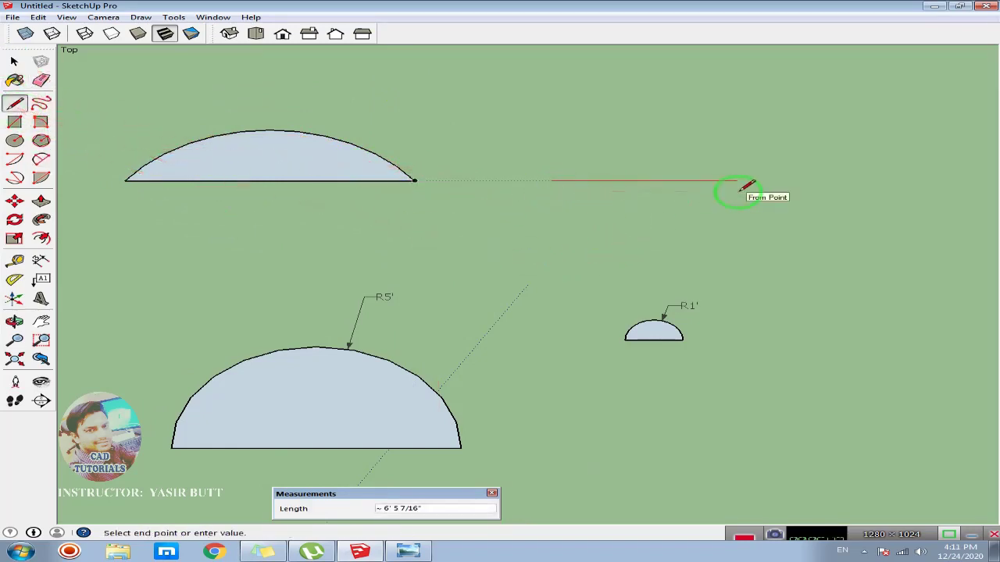
key("Return")
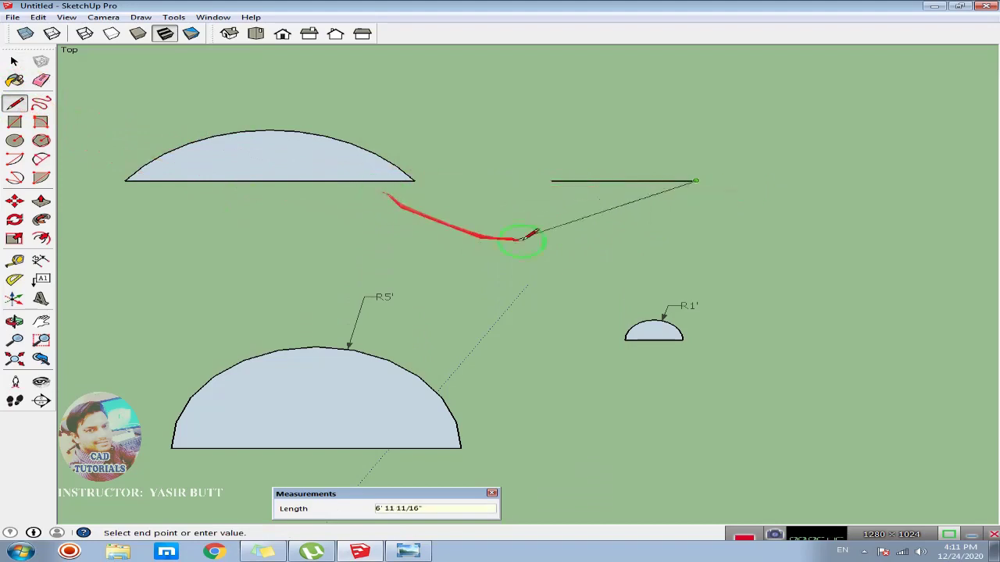
key("Escape")
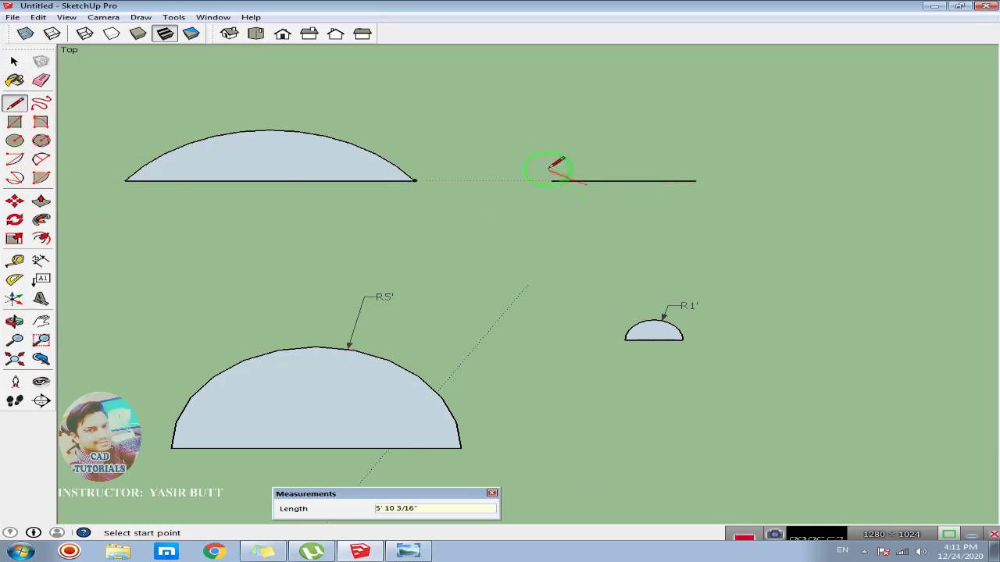
Step: Arc over the 5' line with a 5' bulge, replacing an undone 15' attempt
left_click(41, 159)
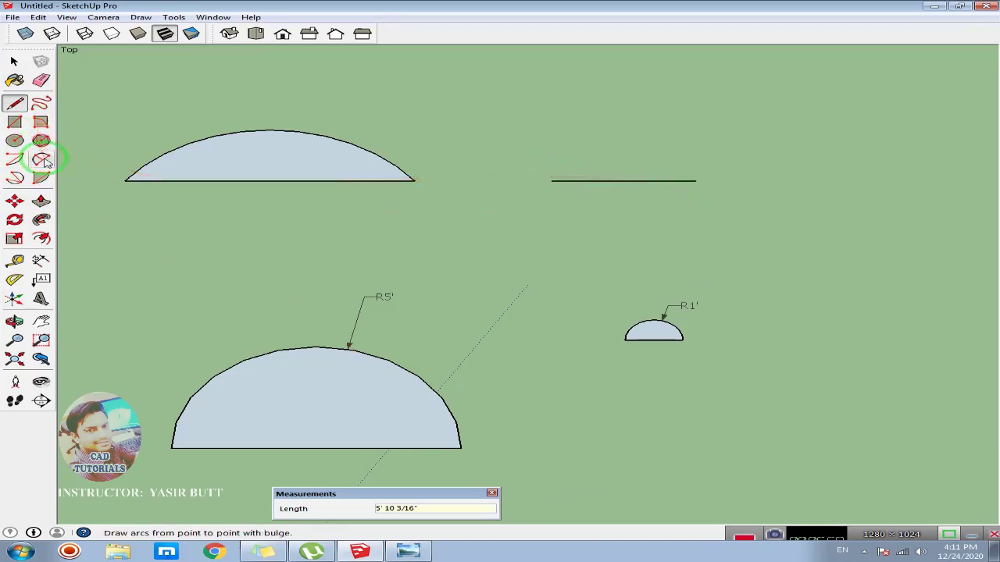
left_click(552, 181)
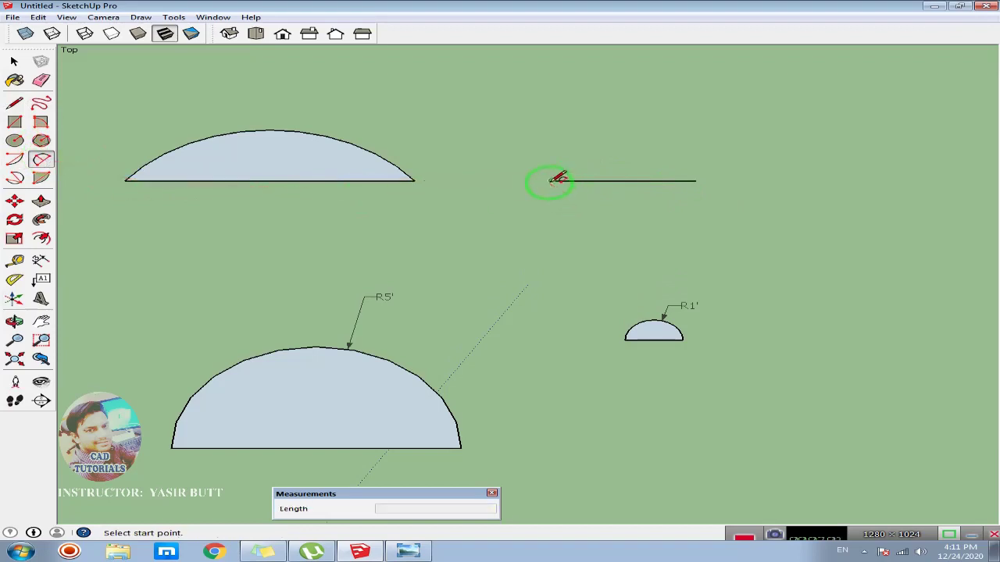
left_click(696, 180)
type("15'")
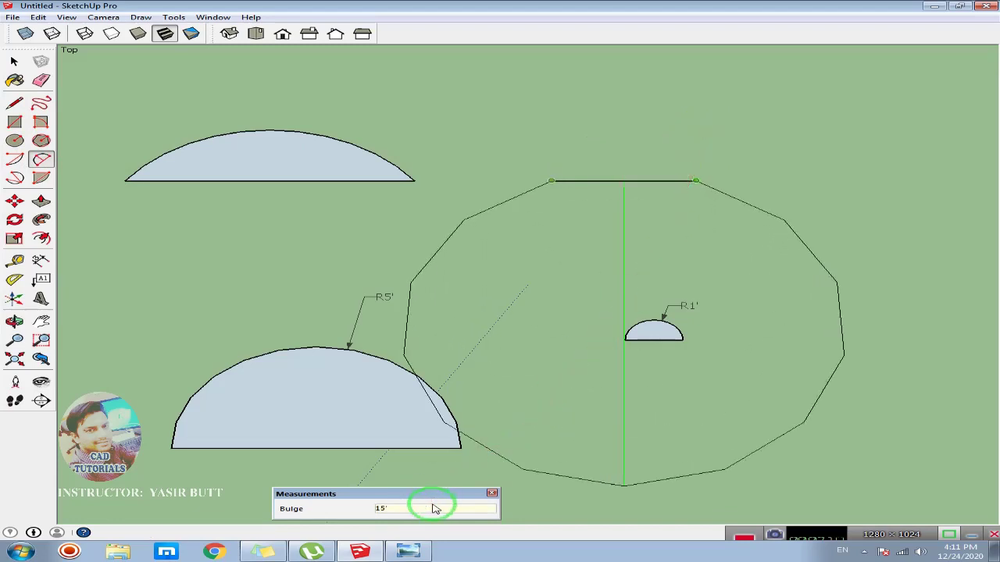
key("Return")
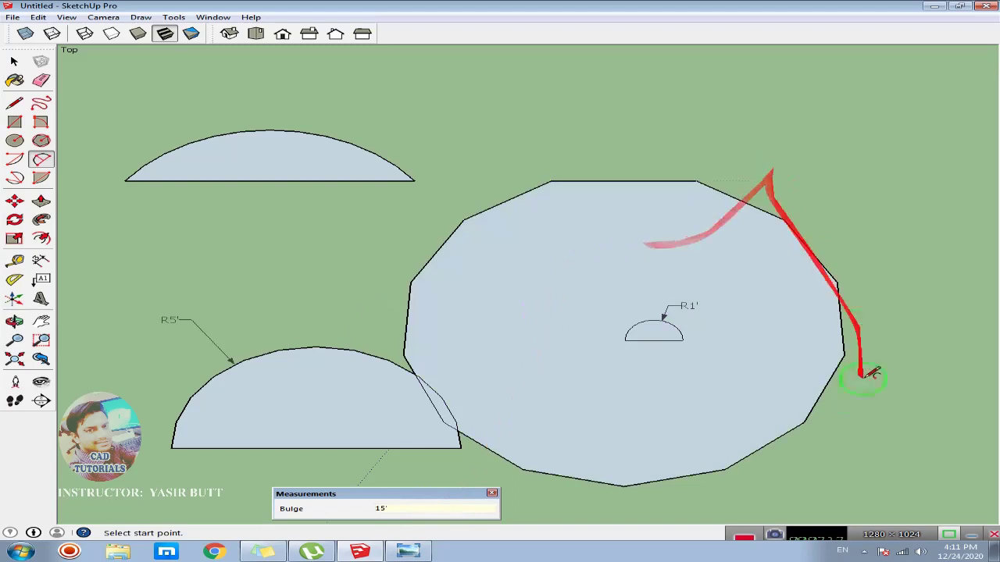
key("ctrl+z")
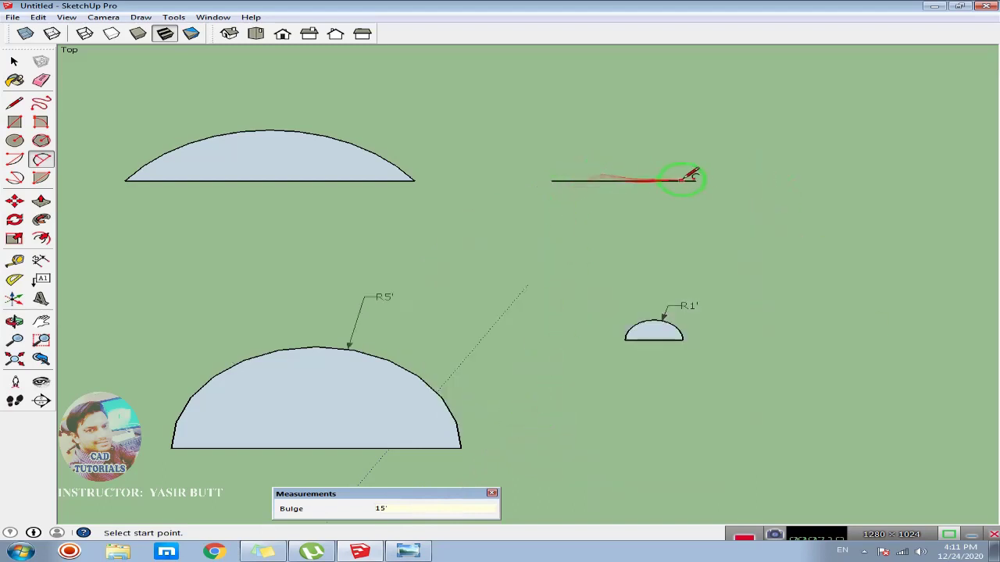
left_click(696, 181)
left_click(551, 180)
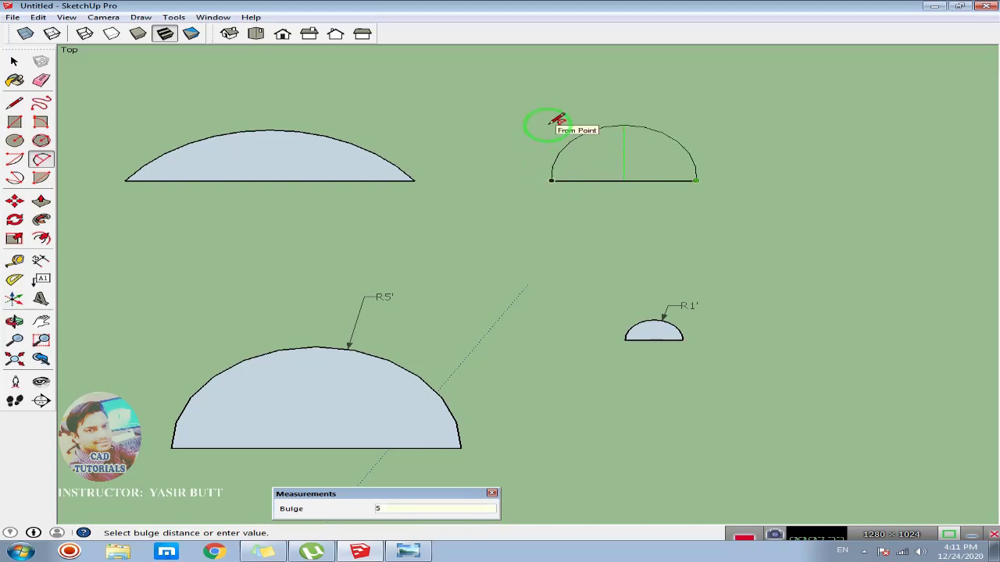
type("'")
left_click(555, 120)
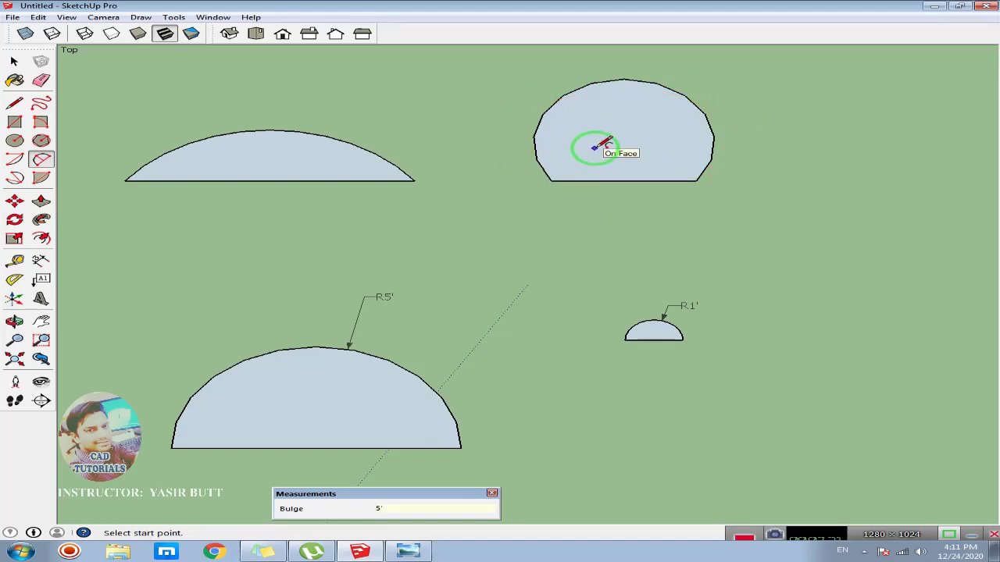
key("space")
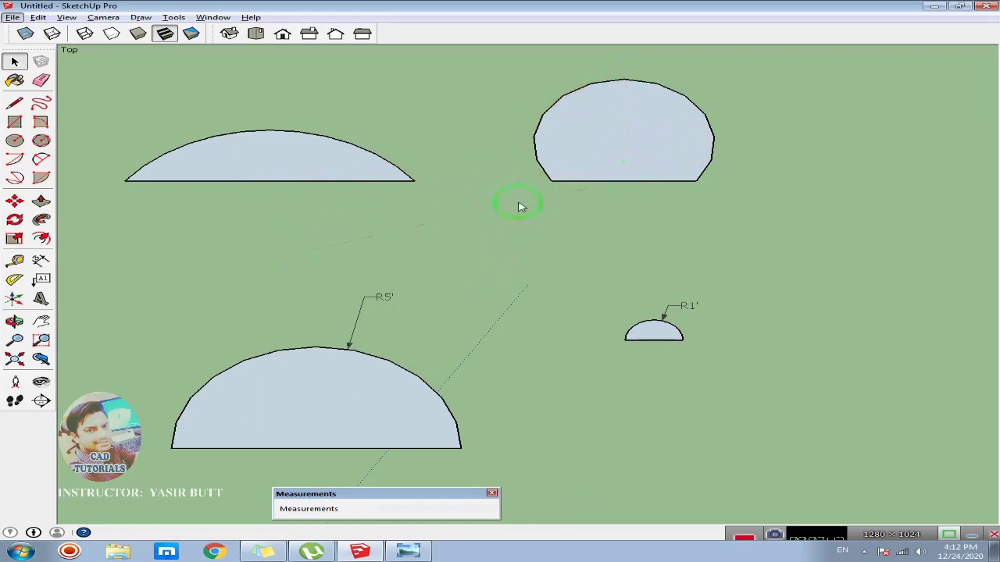
Step: Draw a vertical line from the dome's apex down to its base
left_click(16, 101)
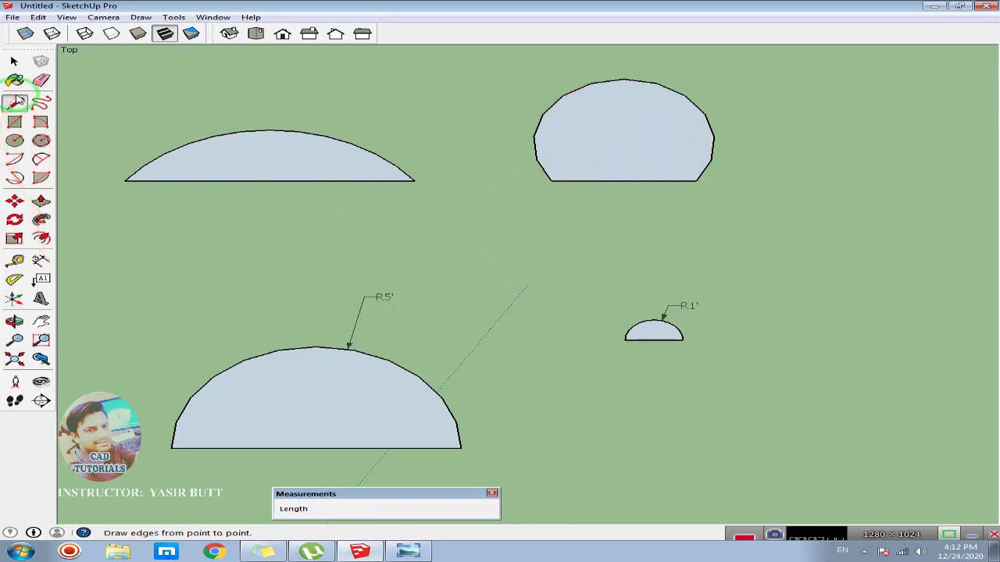
left_click(623, 80)
left_click(623, 181)
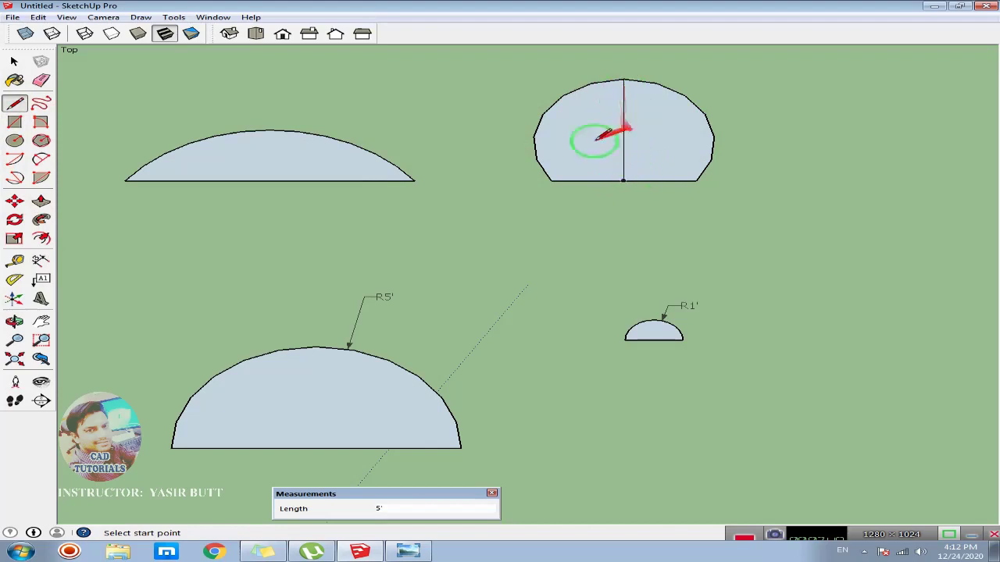
Step: Dimension the dome's 5' height beside the centre line
left_click(40, 260)
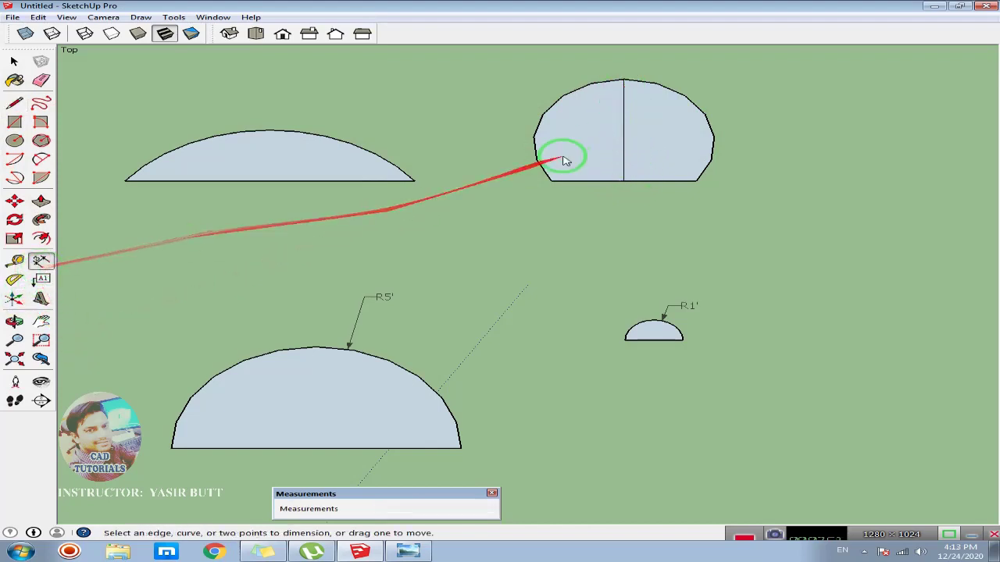
left_click_drag(624, 82, 624, 182)
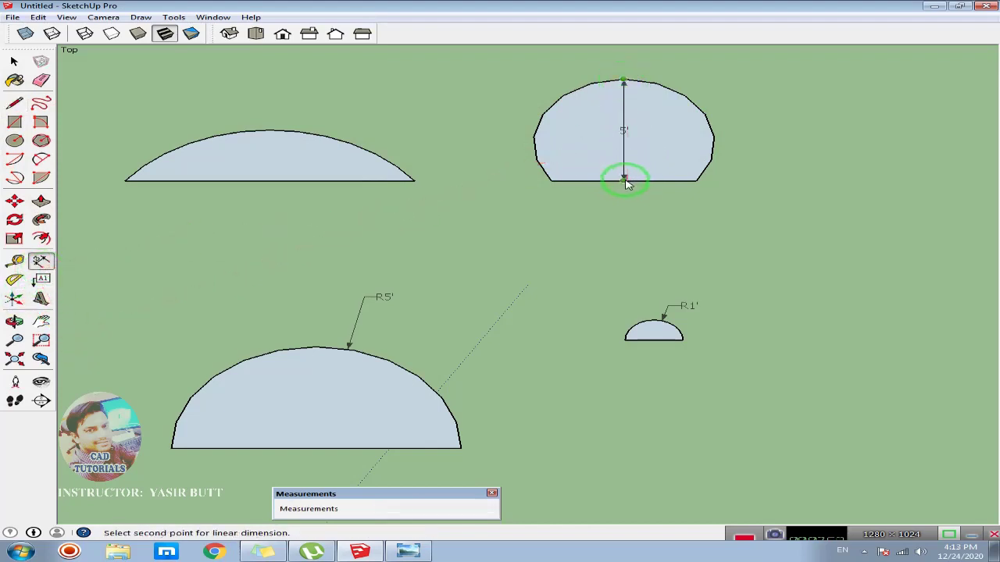
left_click(654, 188)
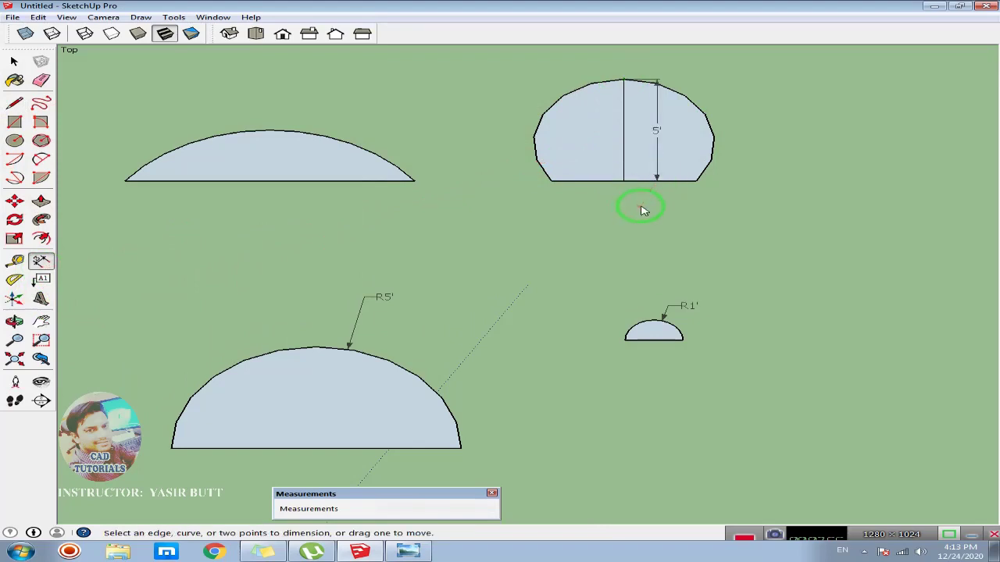
mouse_move(641, 210)
left_mouse_down()
mouse_move(403, 290)
mouse_move(692, 153)
left_mouse_up()
Step: Draw a new horizontal base line to the right of the dome
scroll(409, 286, "down", 2)
key("l")
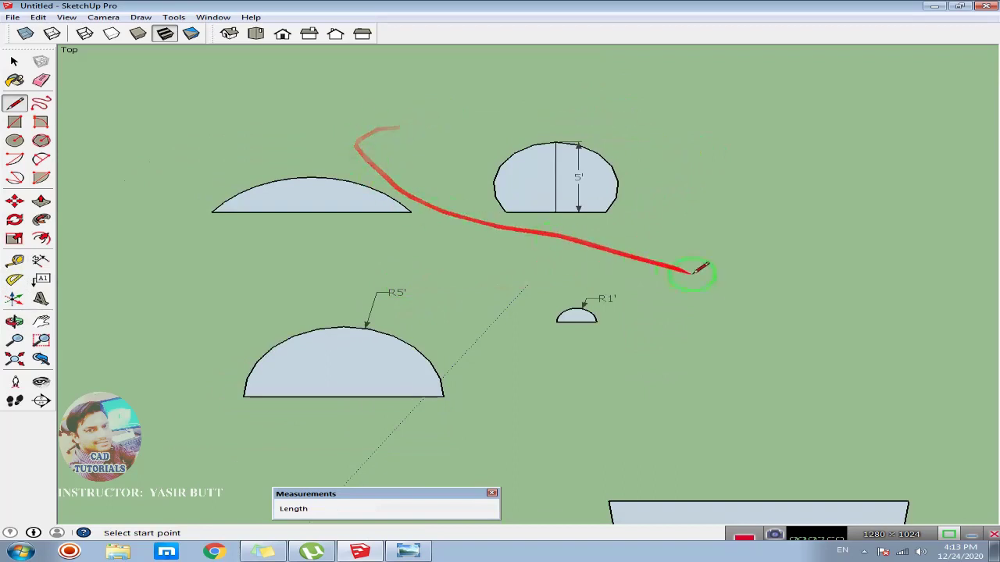
left_click(702, 273)
left_click(850, 273)
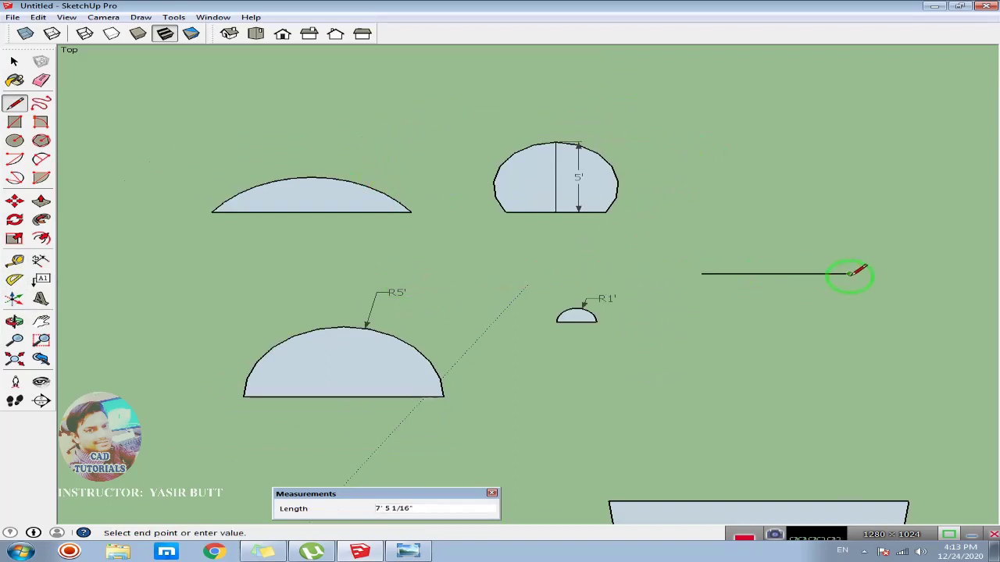
key("Escape")
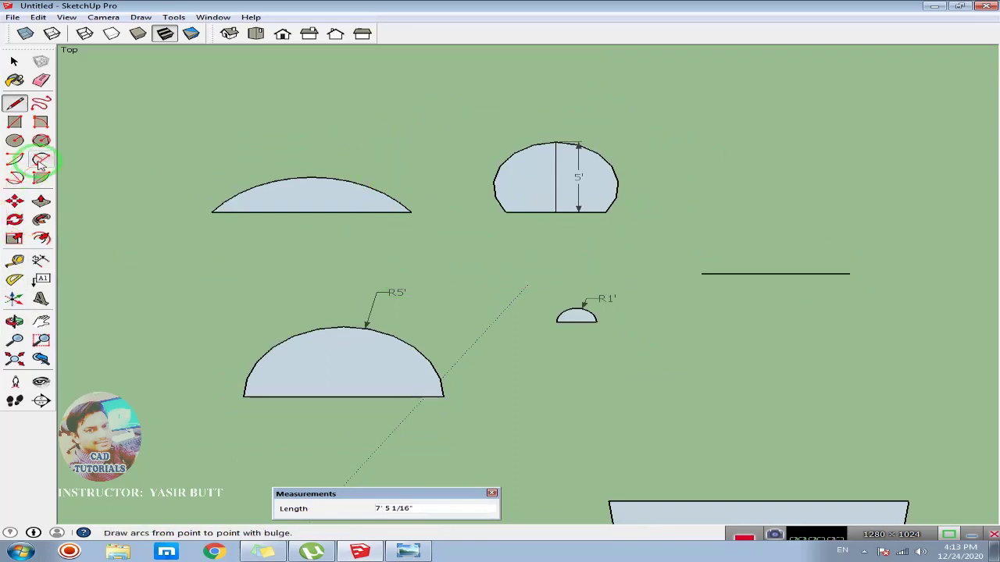
Step: Arc over the new line with a 3' bulge to form a domed face
left_click(41, 160)
left_click(850, 273)
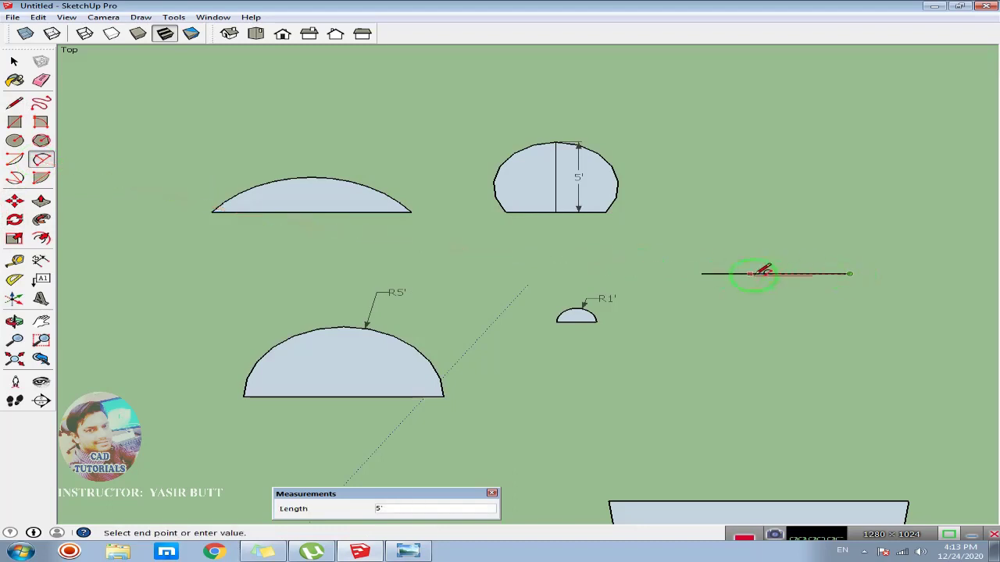
left_click(700, 273)
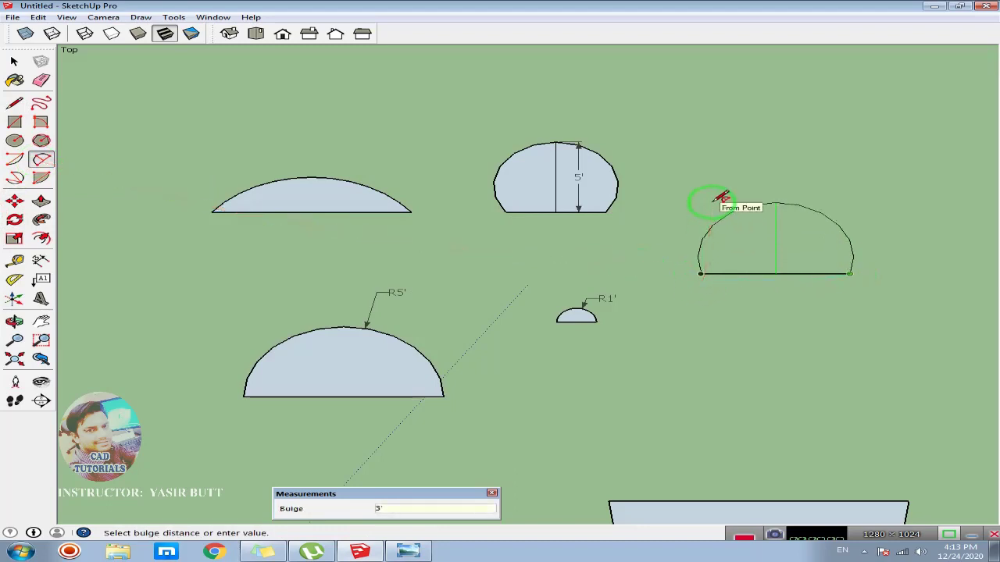
left_click(719, 199)
scroll(734, 225, "up", 1)
scroll(792, 234, "up", 2)
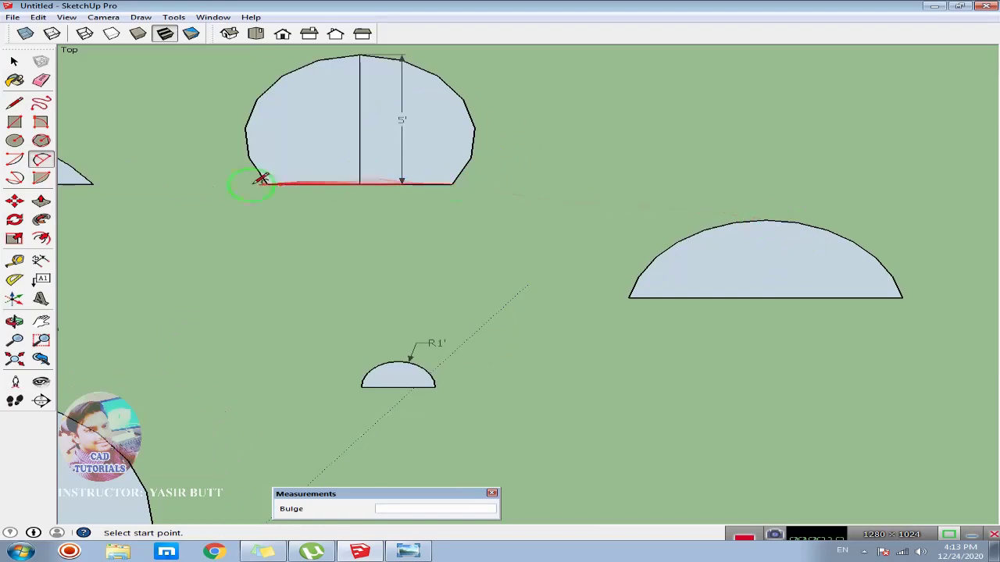
Step: Draw a vertical line from the new dome's apex straight down to its base
left_click(14, 102)
left_click(765, 221)
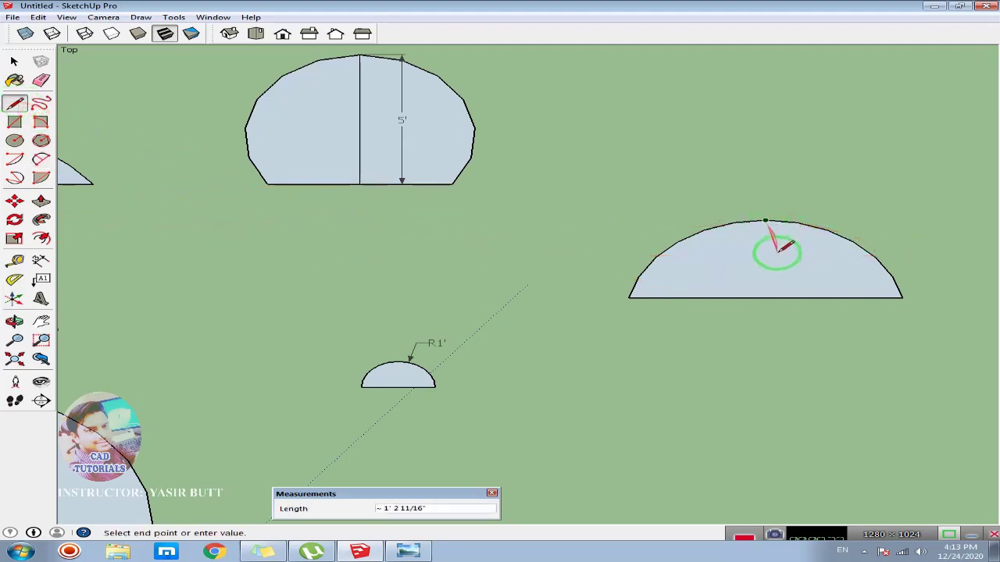
left_click(766, 297)
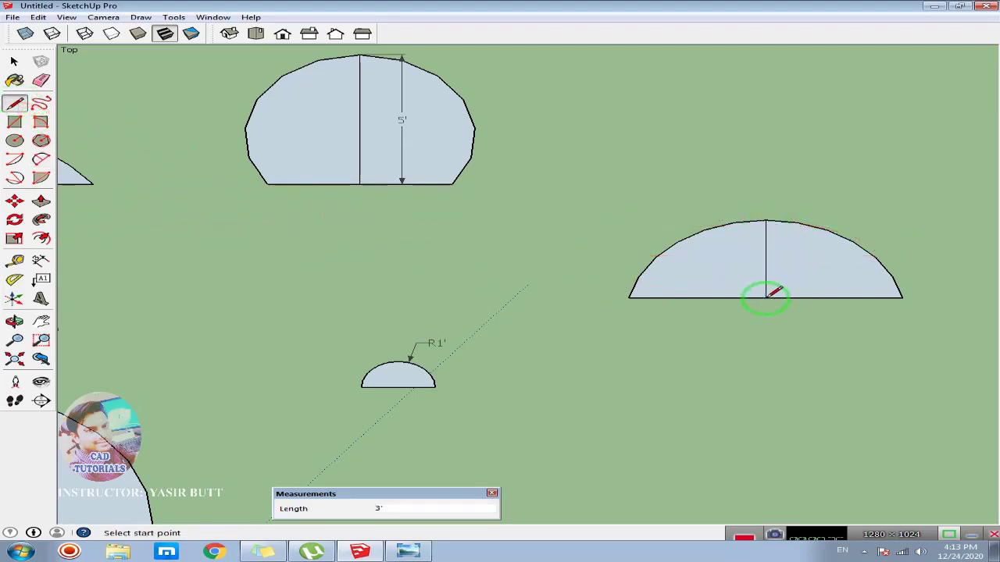
Step: Add a 3' height dimension beside the dome's centre line
left_click(41, 259)
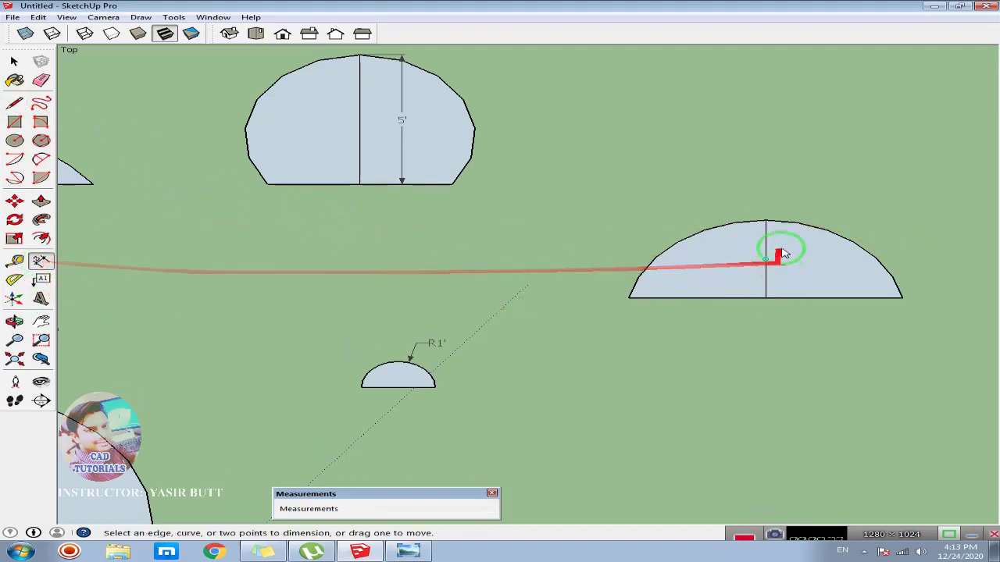
left_click(766, 222)
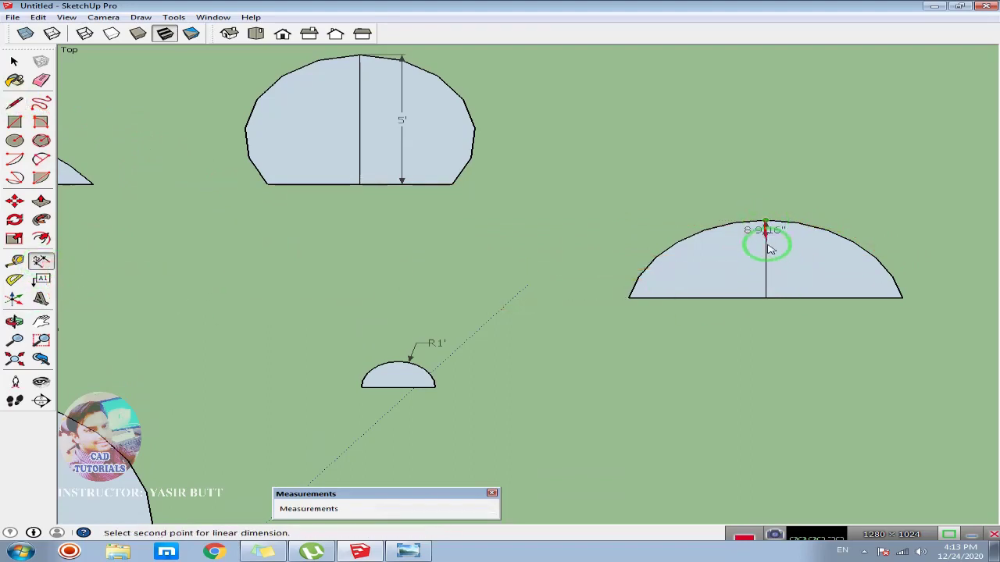
left_click(766, 298)
left_click(806, 289)
scroll(811, 283, "up", 2)
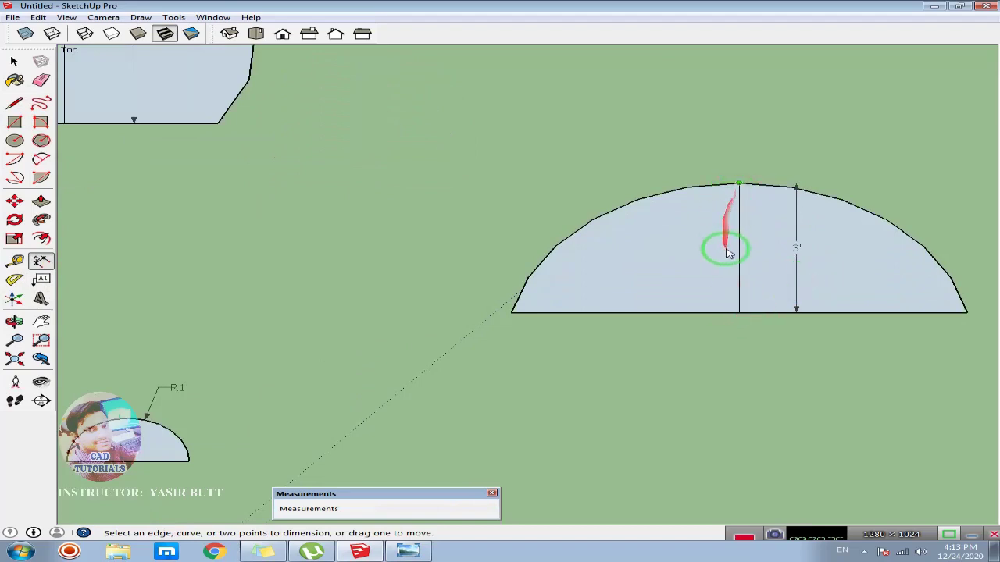
scroll(714, 243, "down", 2)
scroll(383, 255, "down", 1)
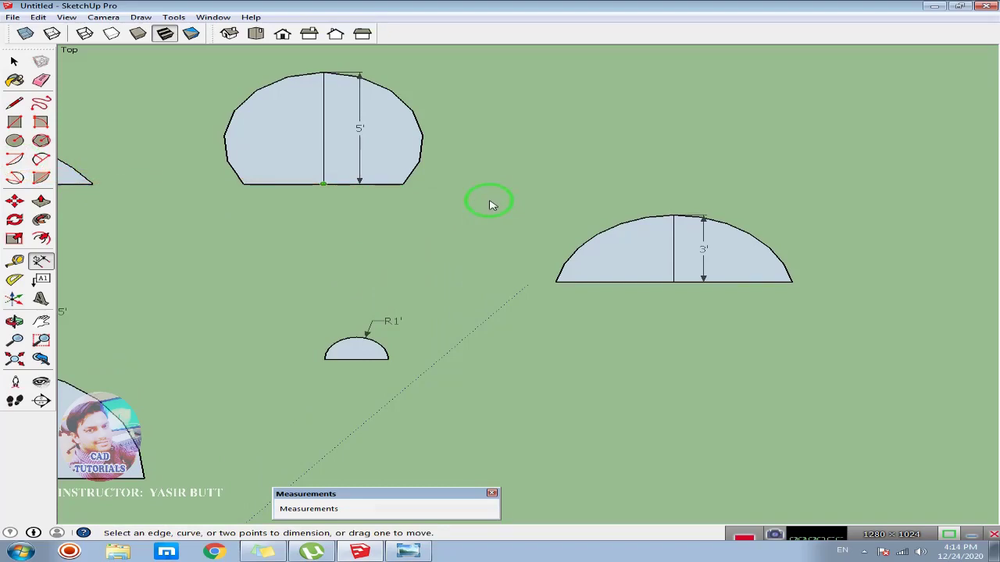
scroll(434, 217, "down", 3)
scroll(435, 216, "down", 1)
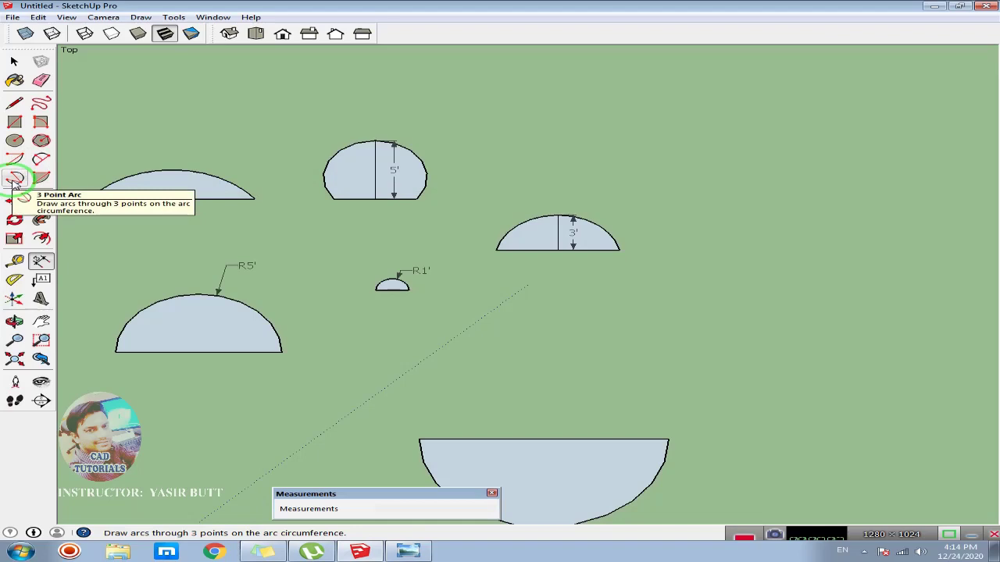
Step: Draw a horizontal line at the top right of the drawing
scroll(462, 177, "up", 1)
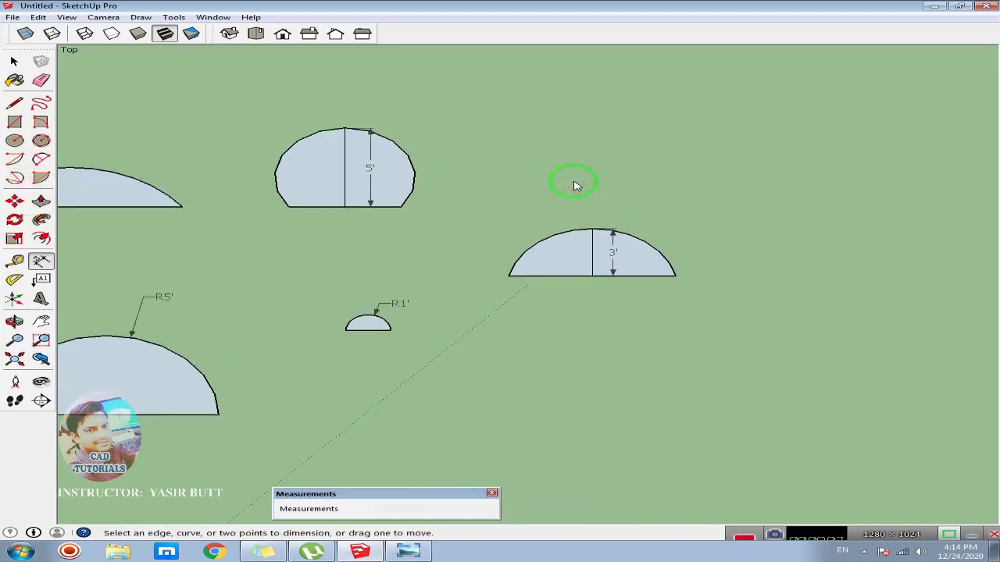
key("l")
left_click_drag(478, 139, 673, 137)
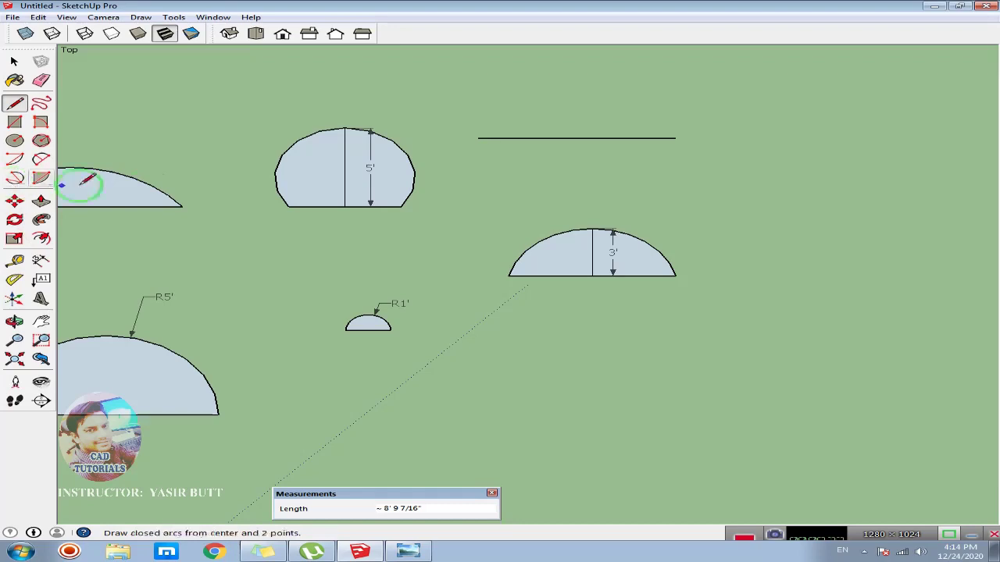
Step: Draw a 3-point arc over the top-right line, closing it into a filled face
left_click(15, 179)
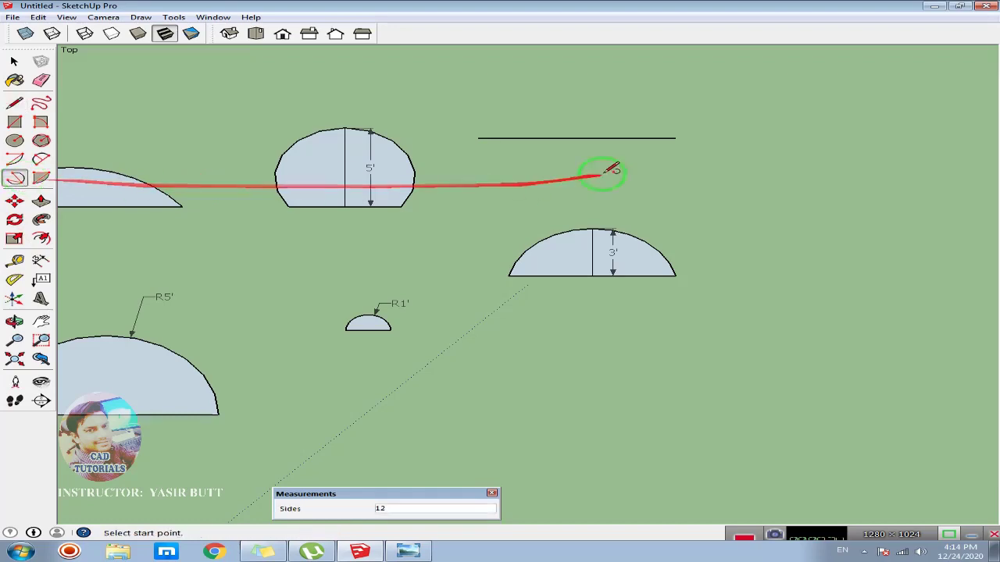
left_click(478, 138)
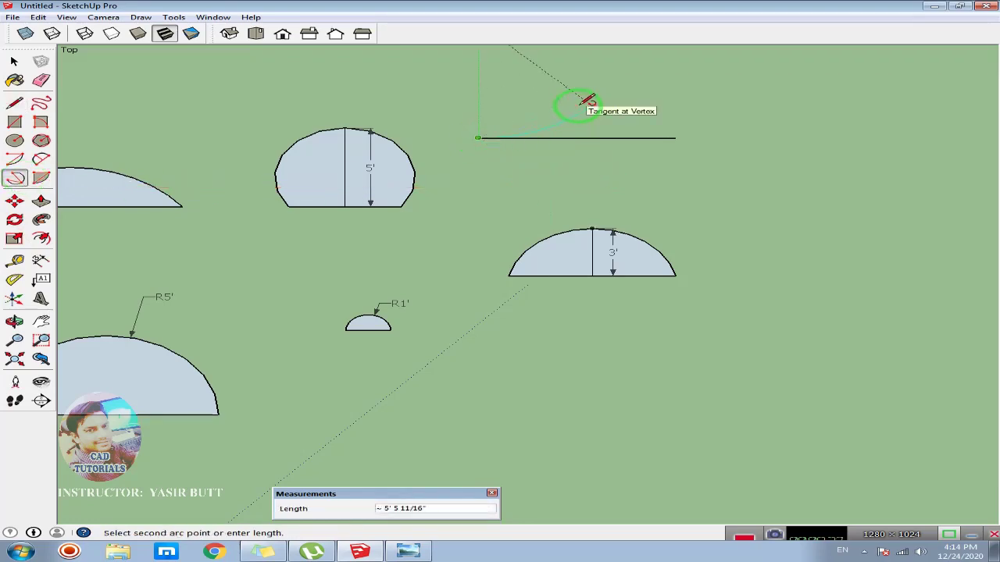
left_click(592, 101)
left_click(675, 138)
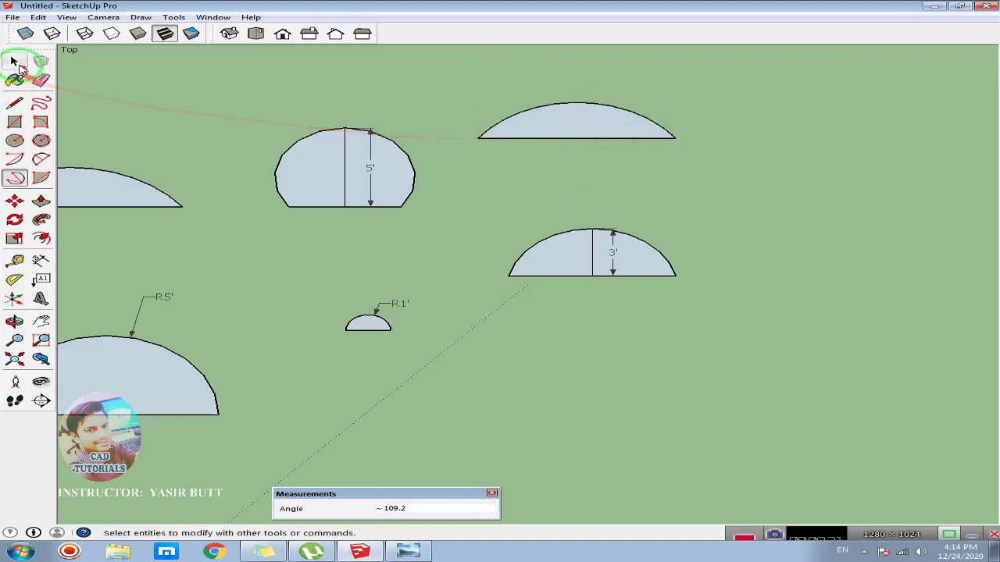
left_click(14, 61)
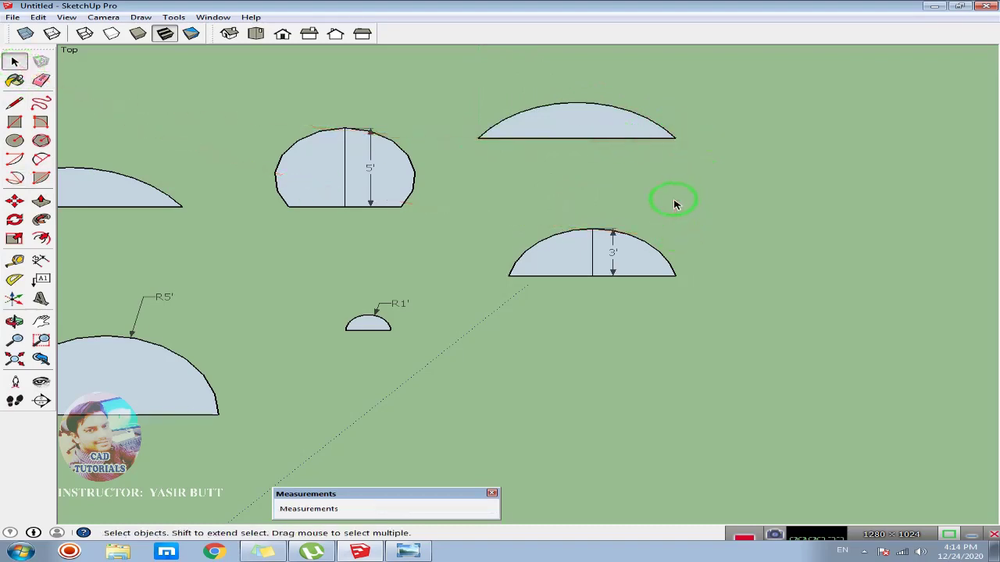
key("l")
left_click(496, 407)
type("10'")
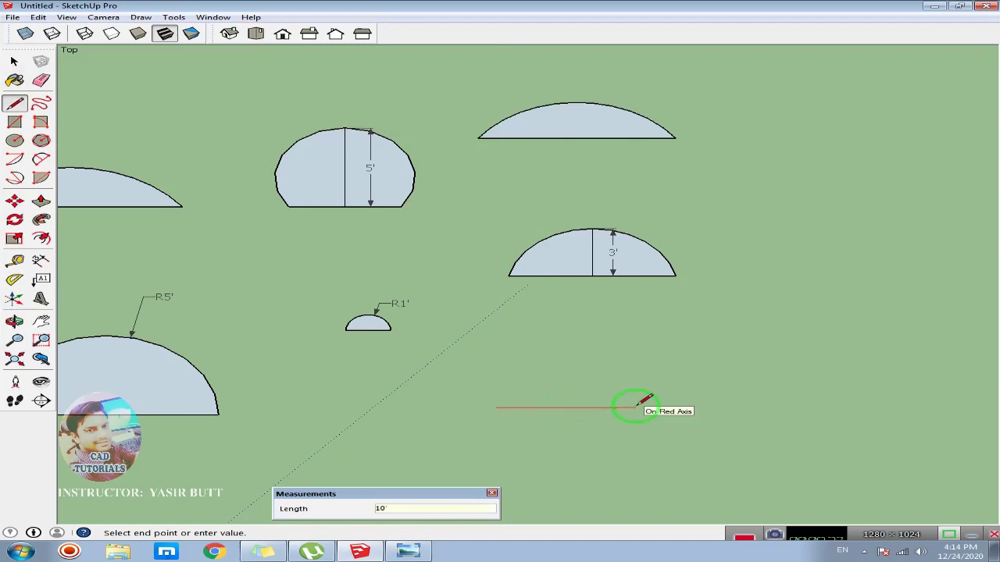
Step: Finish the new line at 10' and start measuring from its right end
key("Return")
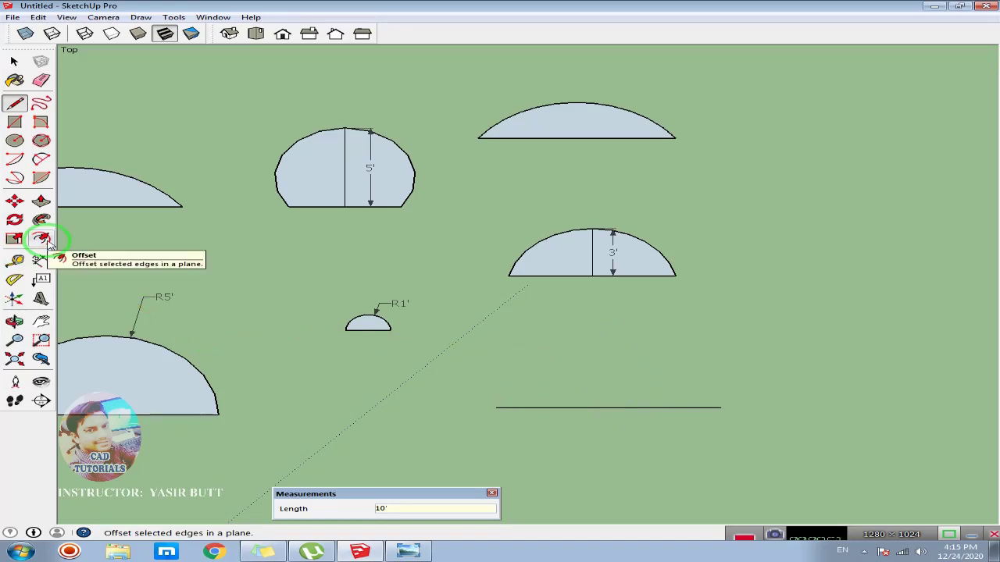
left_click(49, 244)
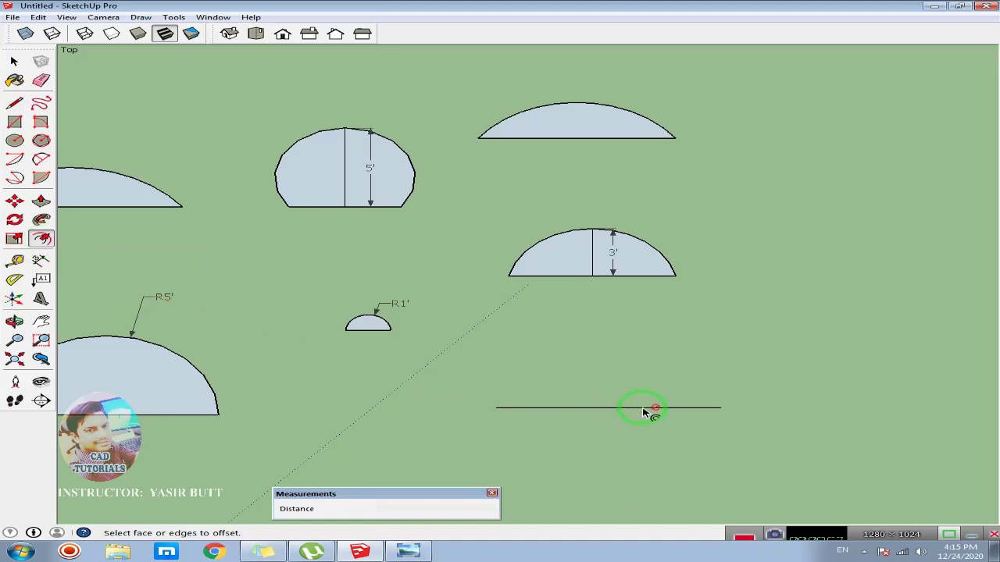
key("t")
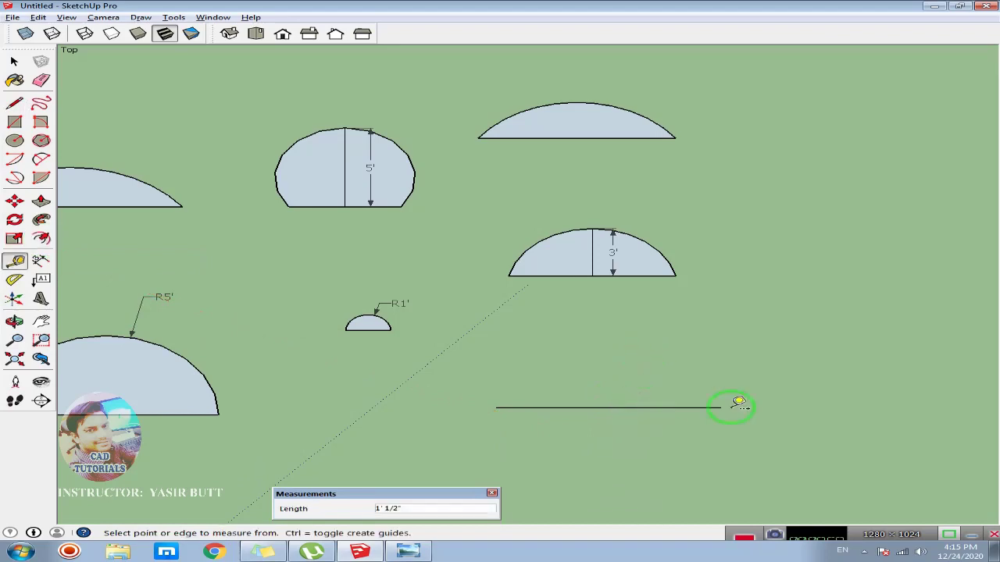
left_click(722, 407)
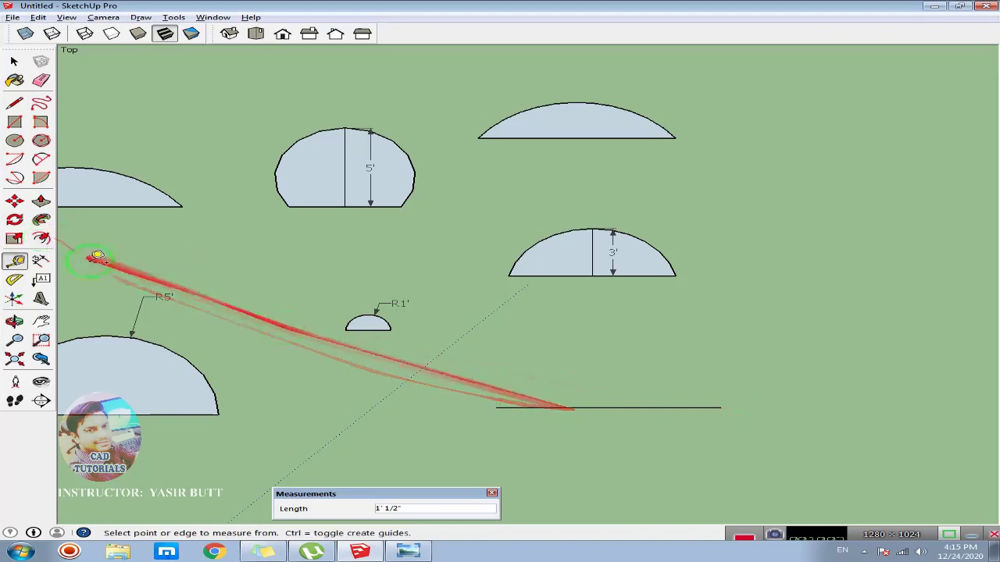
Step: Attempt an offset of the R5' dome face, then cancel it
left_click(41, 239)
left_click(165, 349)
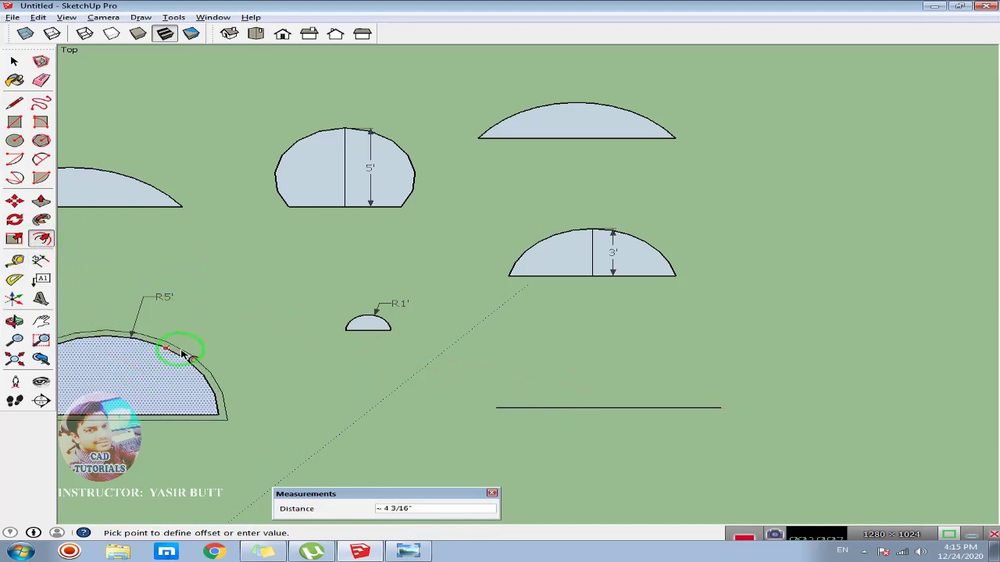
key("Escape")
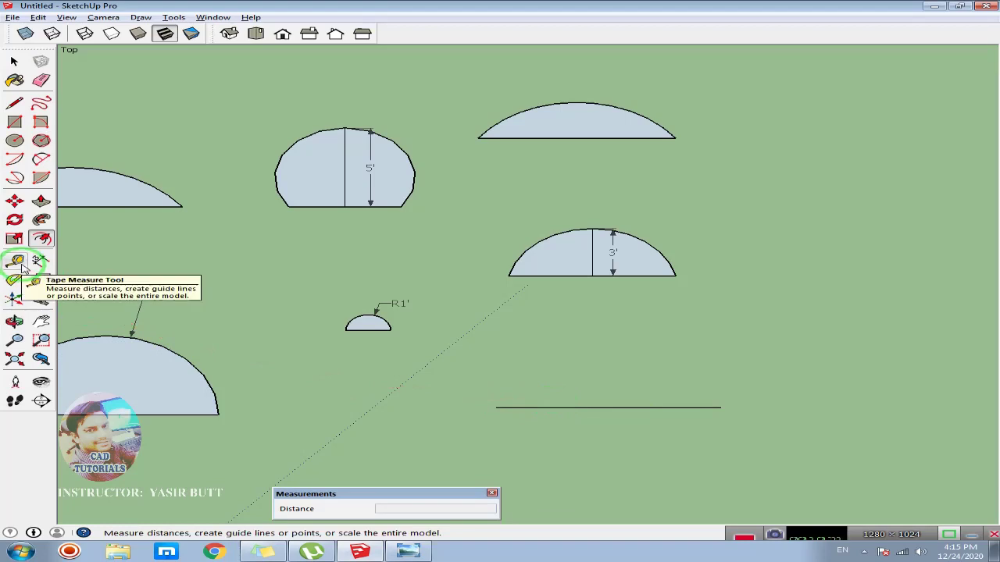
Step: Place a guide 3' above the 10' line
left_click(19, 263)
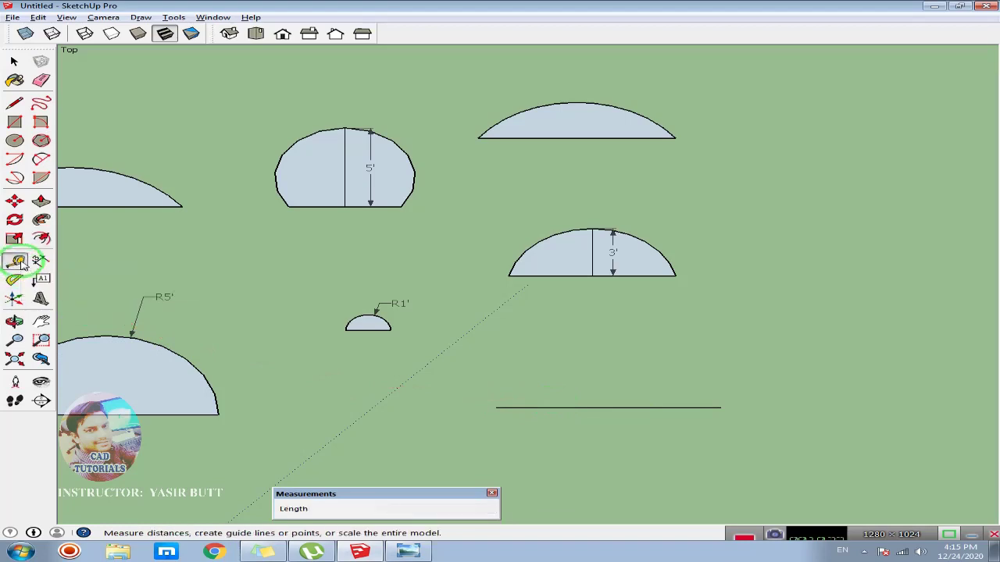
left_click(636, 406)
type("3'")
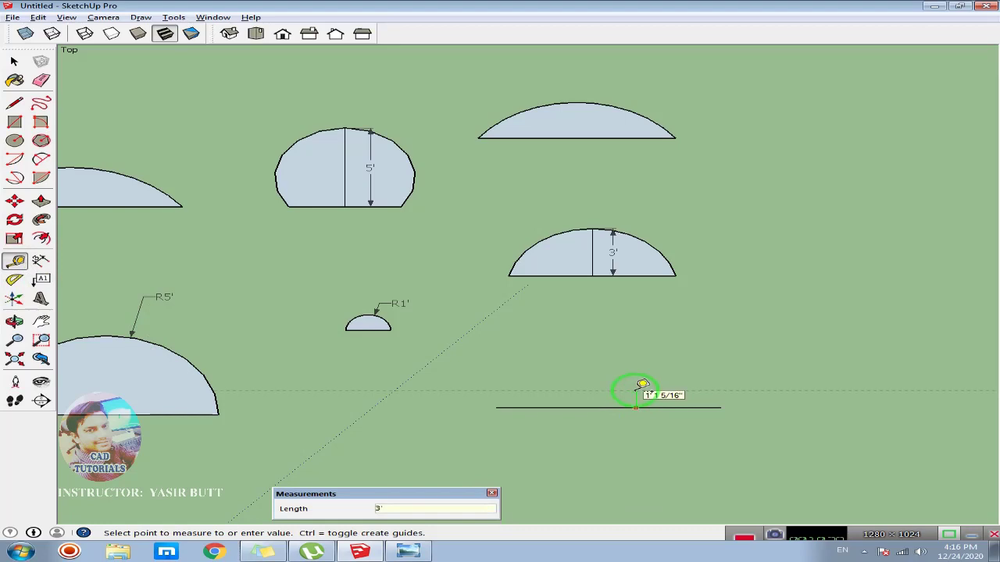
key("Return")
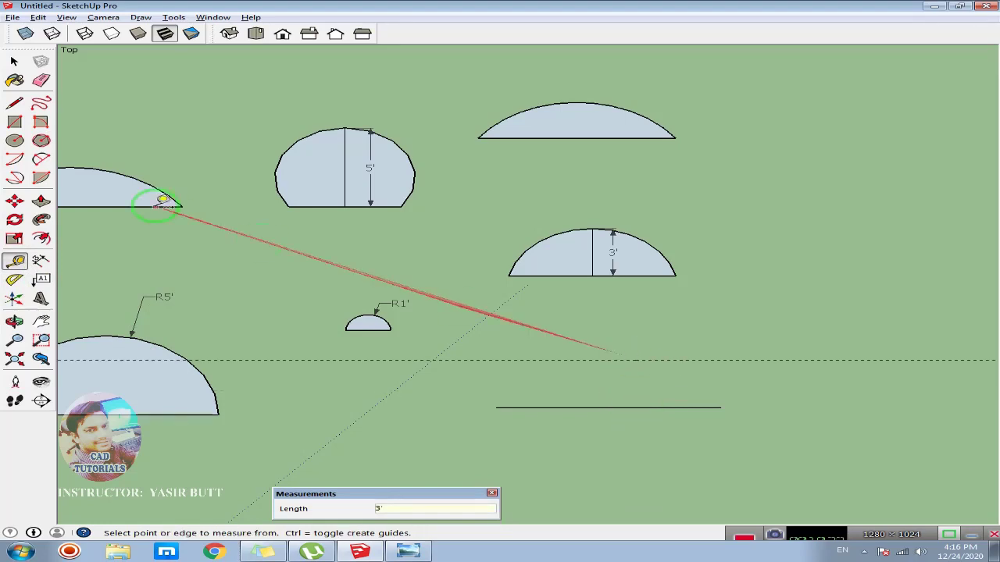
Step: Draw a line along the guide spanning the lower line's full length
left_click(14, 103)
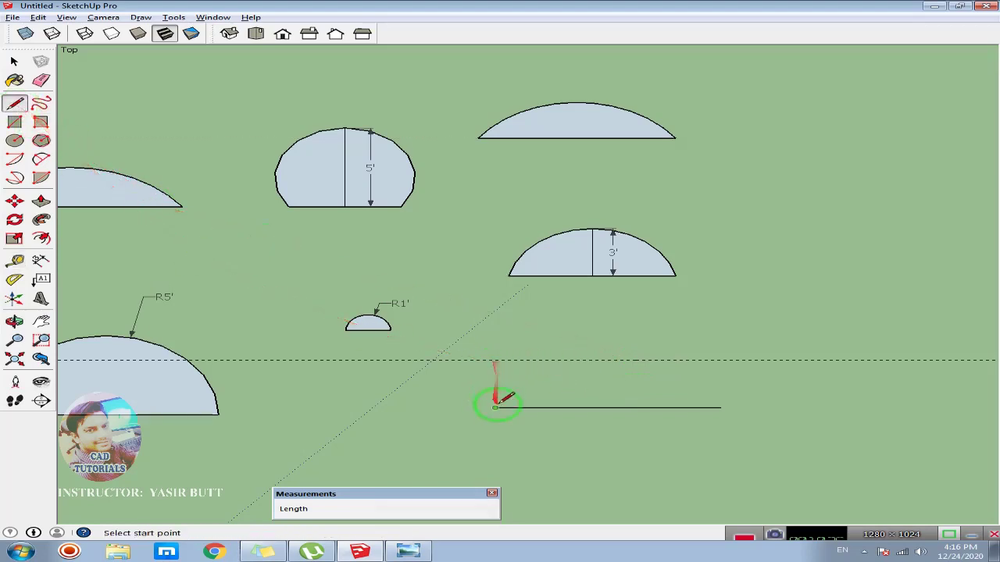
left_click(494, 360)
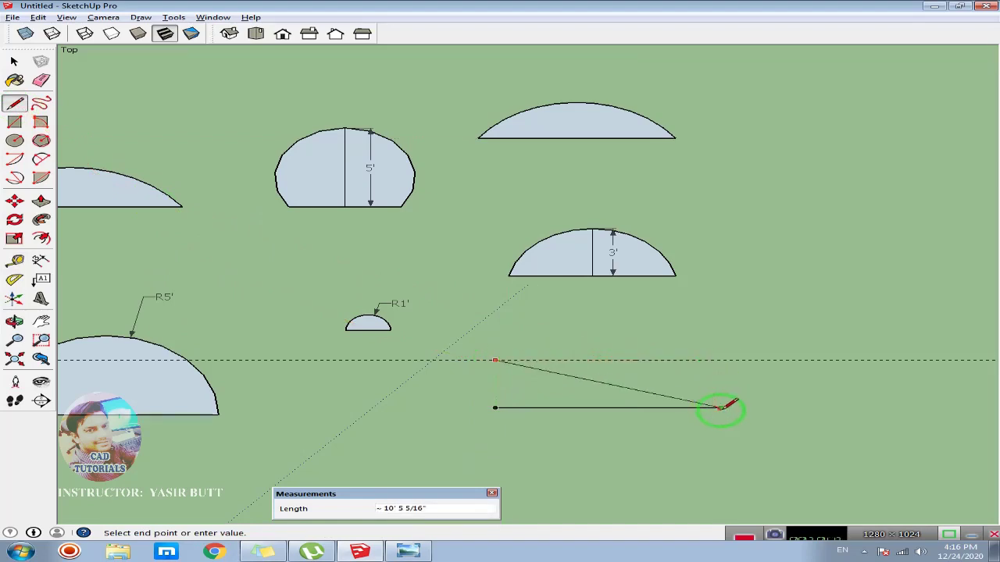
left_click(720, 360)
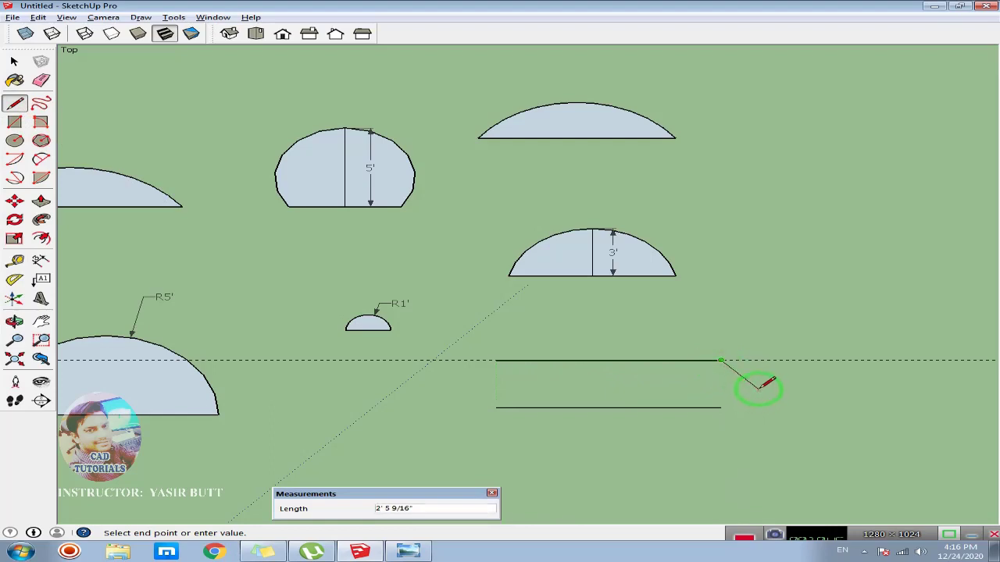
key("Escape")
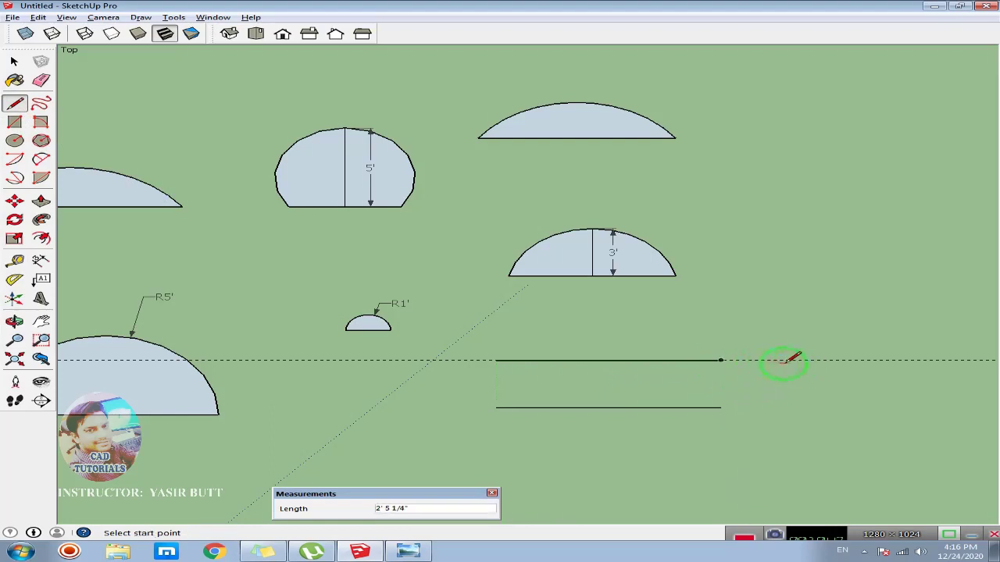
left_click(41, 80)
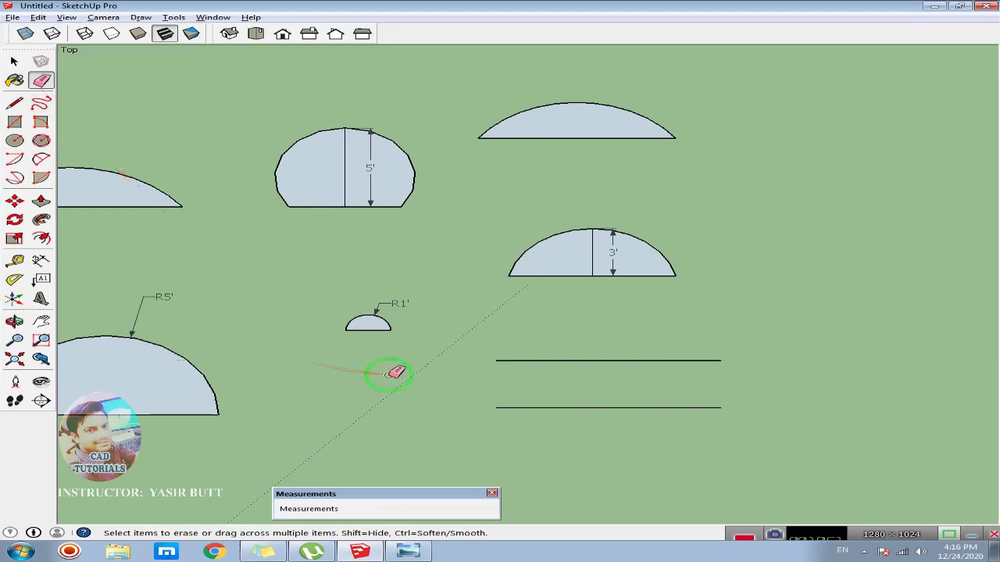
Step: Draw a 3-point arc from the lower line's ends through the upper line's midpoint
left_click(20, 179)
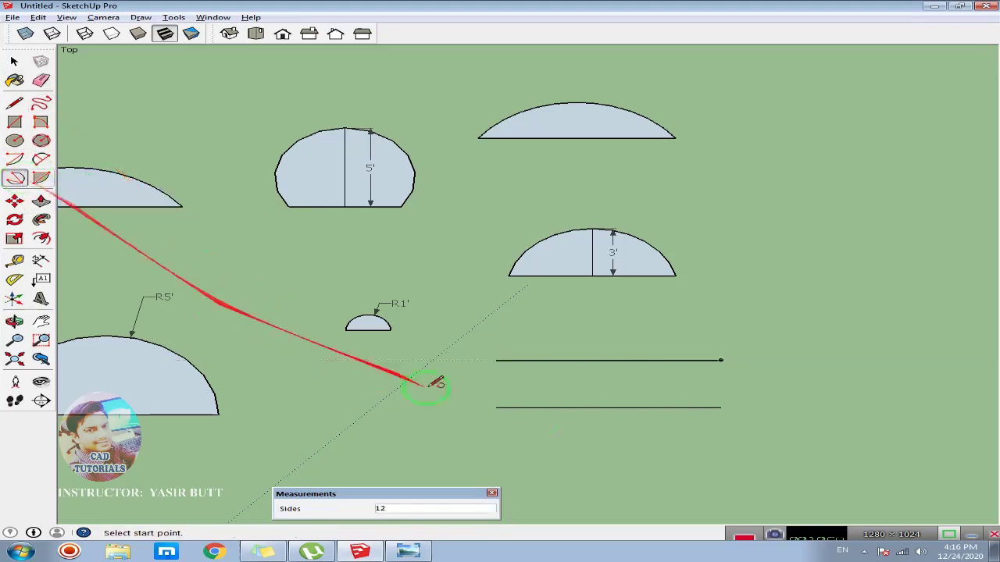
left_click(496, 407)
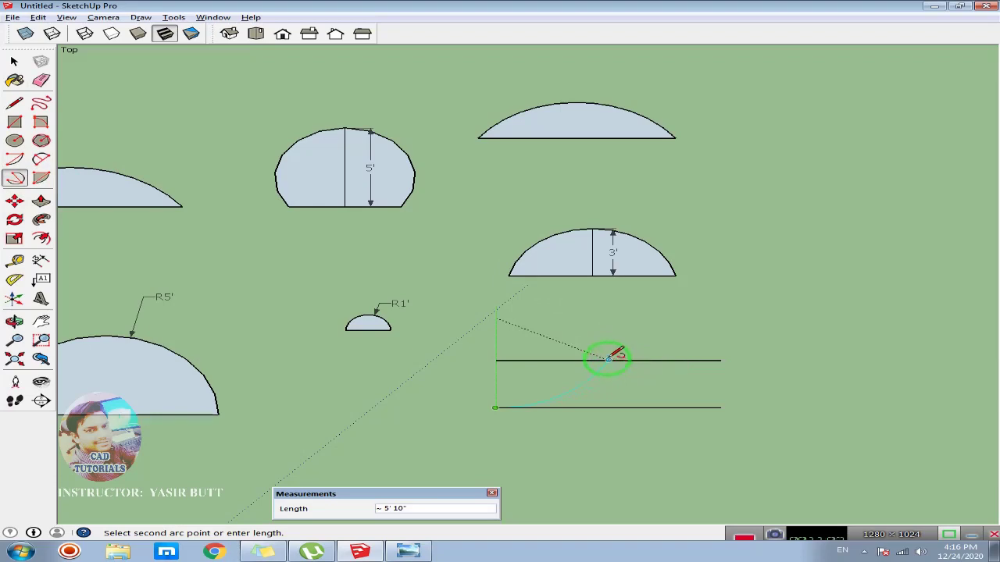
left_click(608, 360)
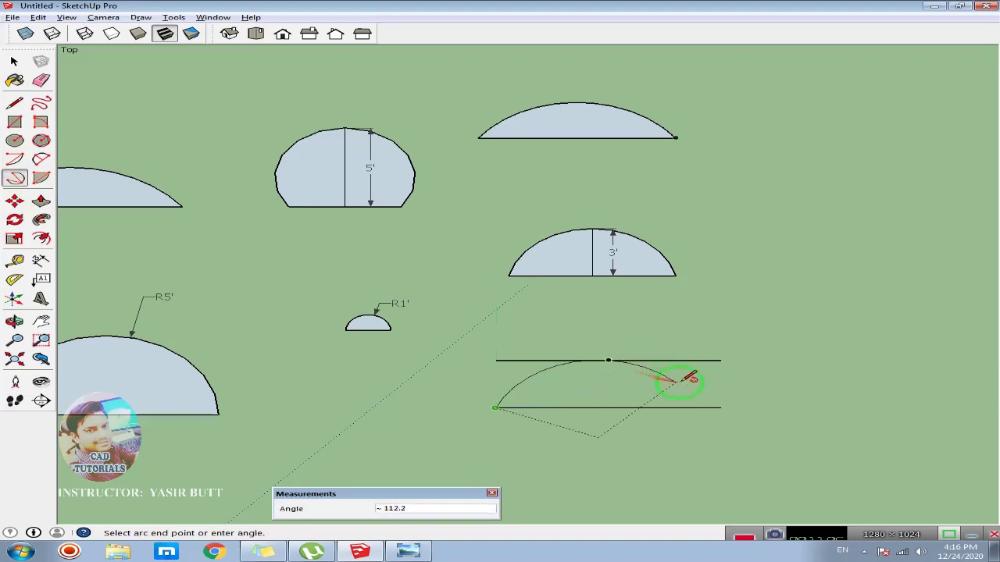
left_click(721, 407)
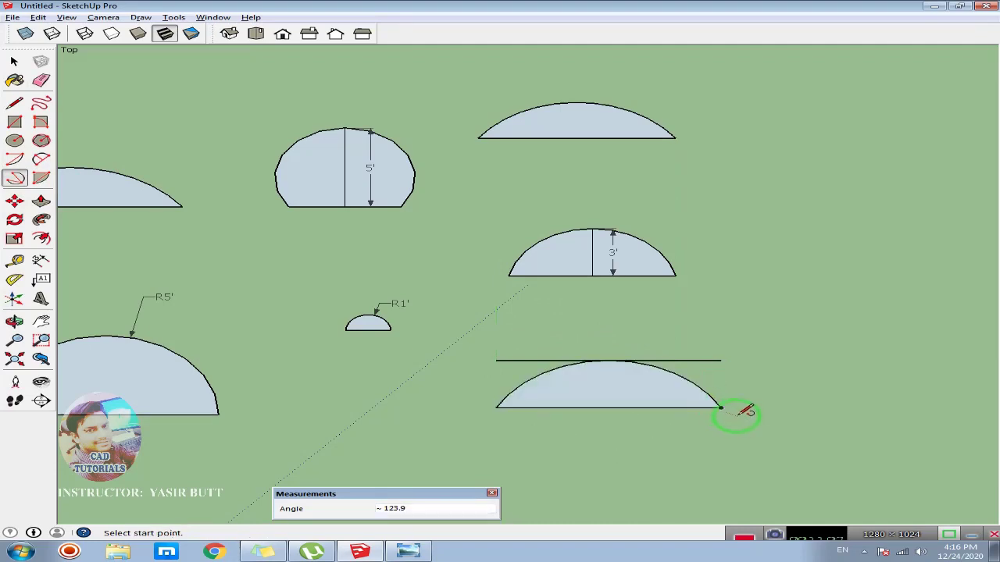
Step: Delete the upper helper line
left_click(14, 79)
left_click(14, 61)
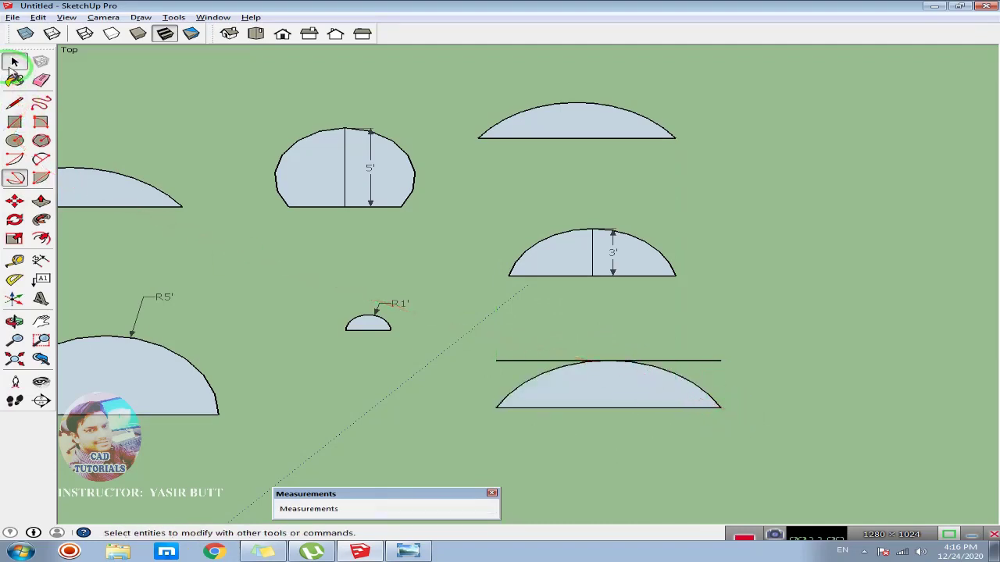
left_click(515, 362)
left_click_drag(525, 367, 674, 361)
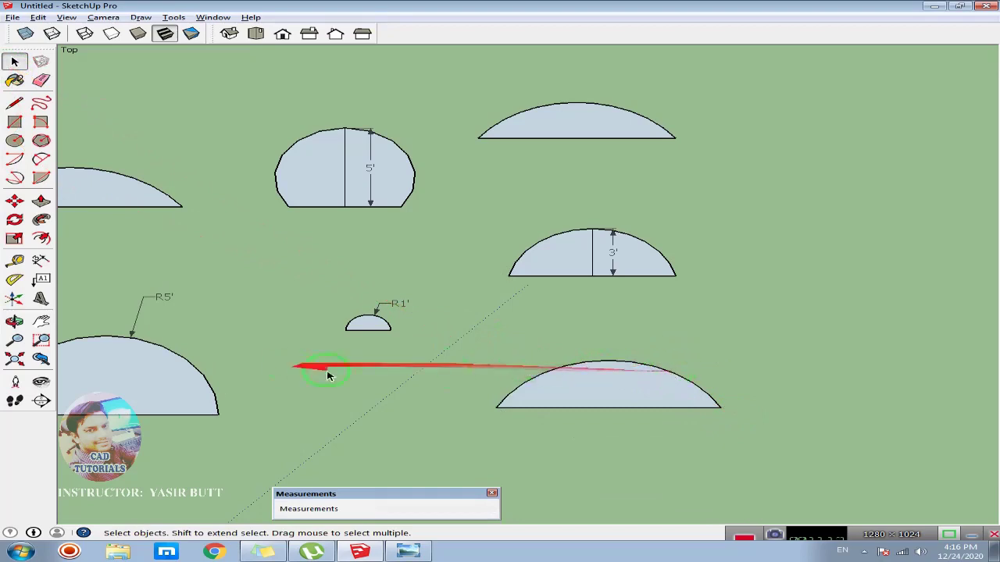
Step: Label the new arc's radius as R5' 8" above it
left_click(41, 260)
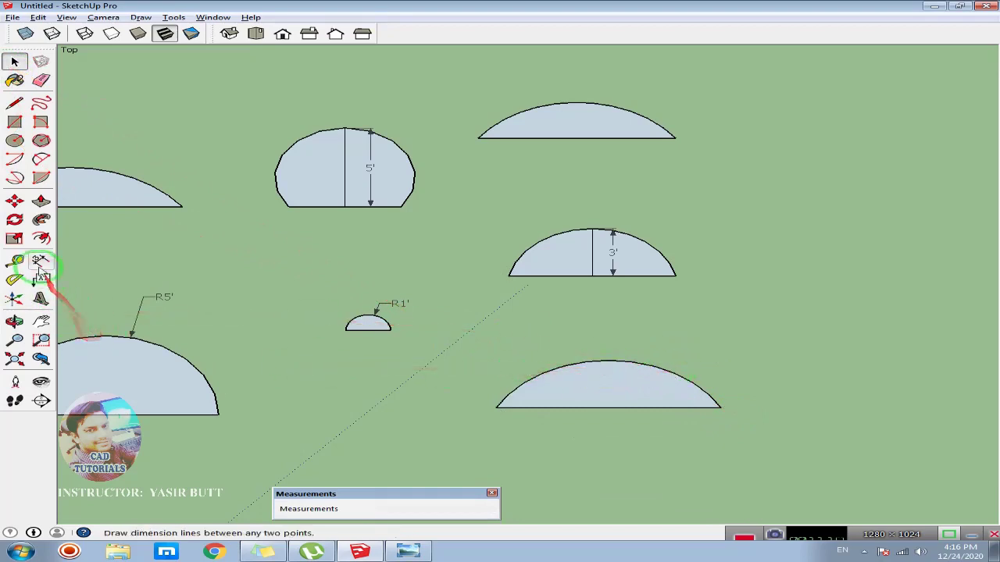
left_click(552, 372)
left_click(532, 356)
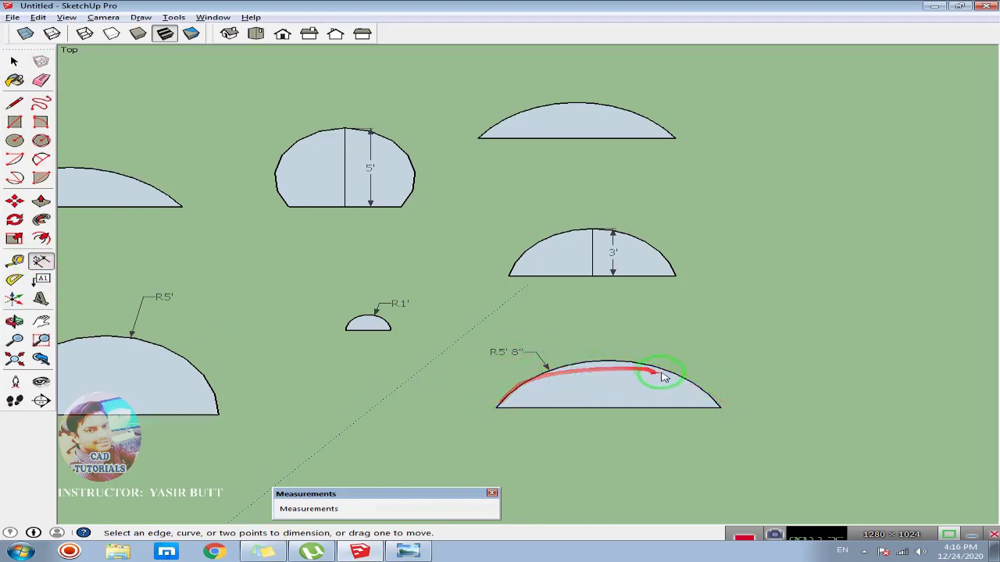
left_click(16, 178)
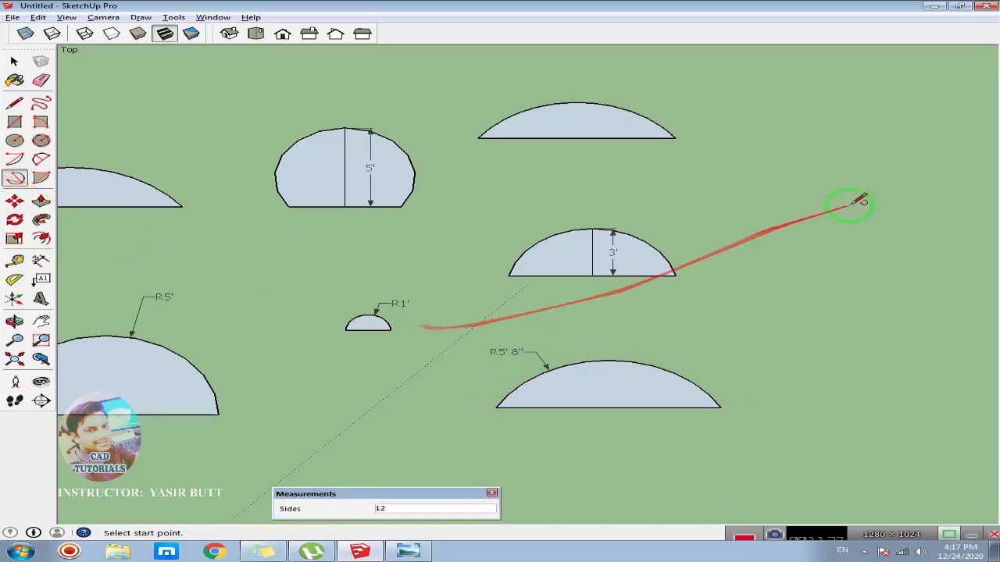
Step: Draw a small open arc and a large sweeping open arc at the upper right
left_click(866, 199)
left_click(771, 171)
left_click(677, 197)
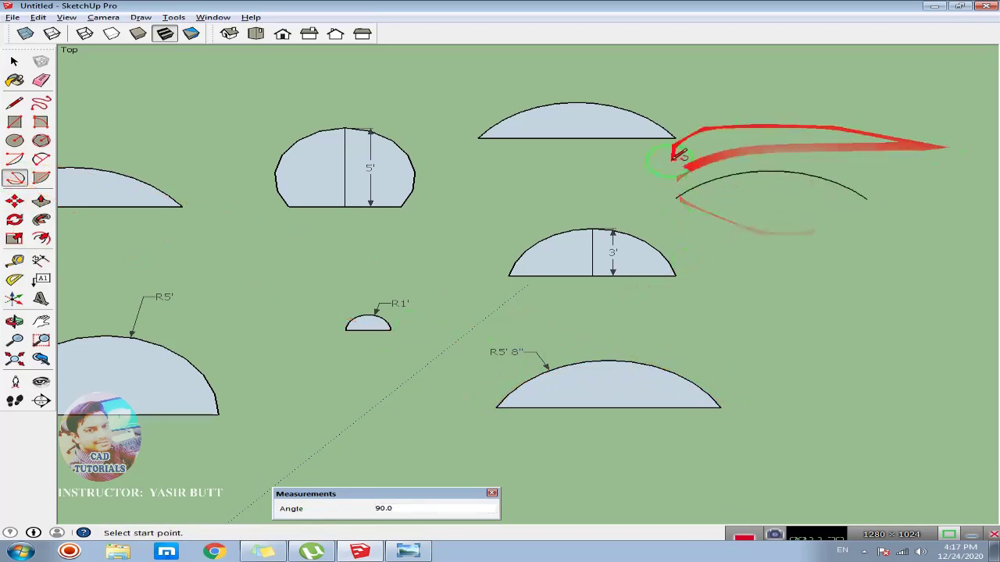
left_click(748, 271)
left_click(869, 116)
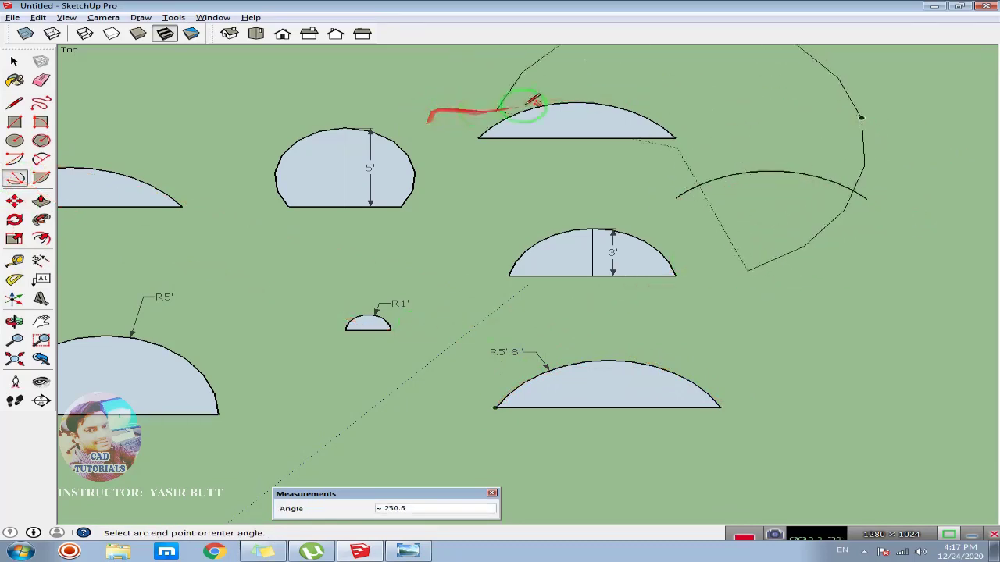
left_click(561, 82)
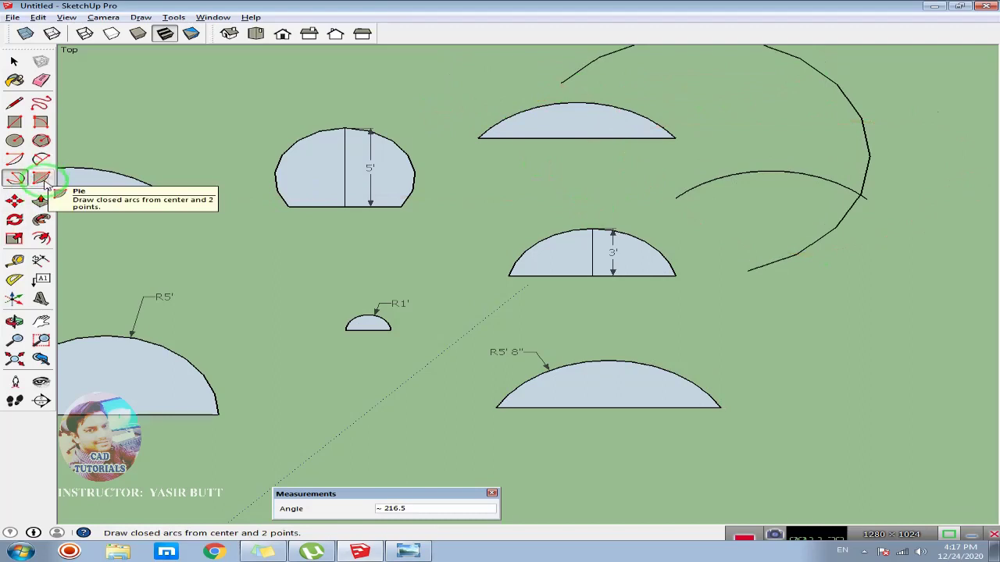
scroll(86, 218, "down", 2)
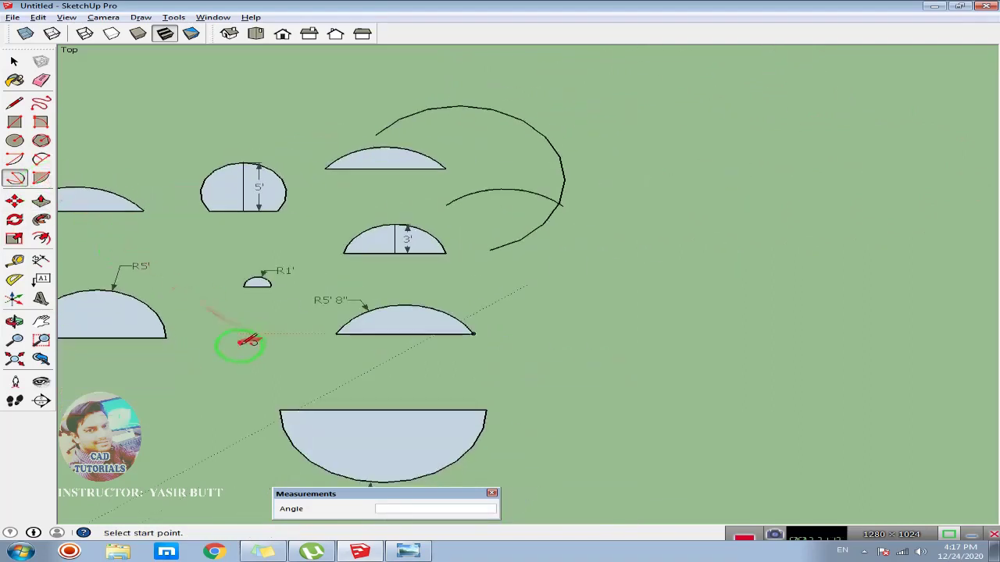
middle_click_drag(208, 335, 453, 297, "shift")
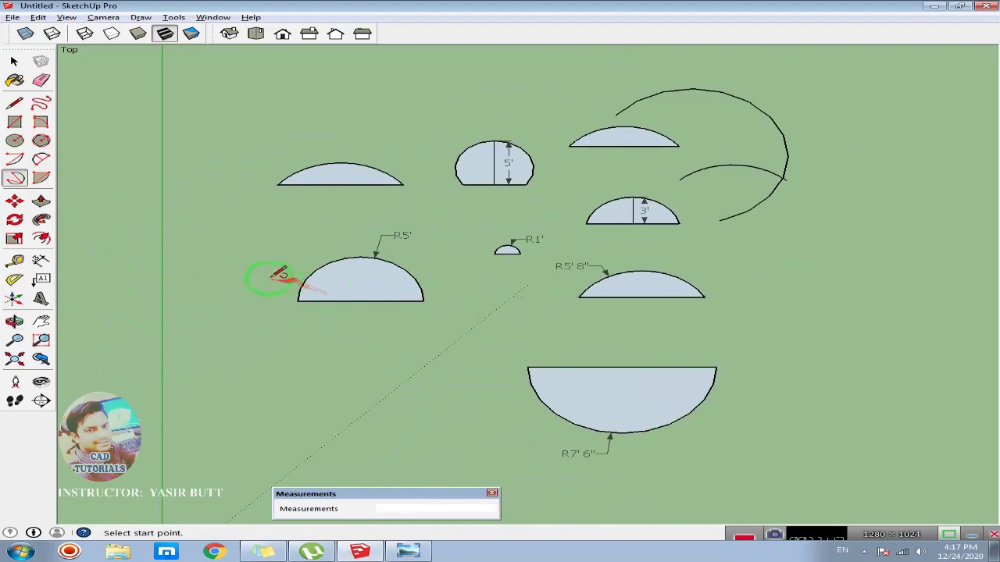
middle_click_drag(279, 276, 453, 290, "shift")
Step: Draw a 180° pie, a filled half-disc, on the left side of the drawing
left_click(42, 183)
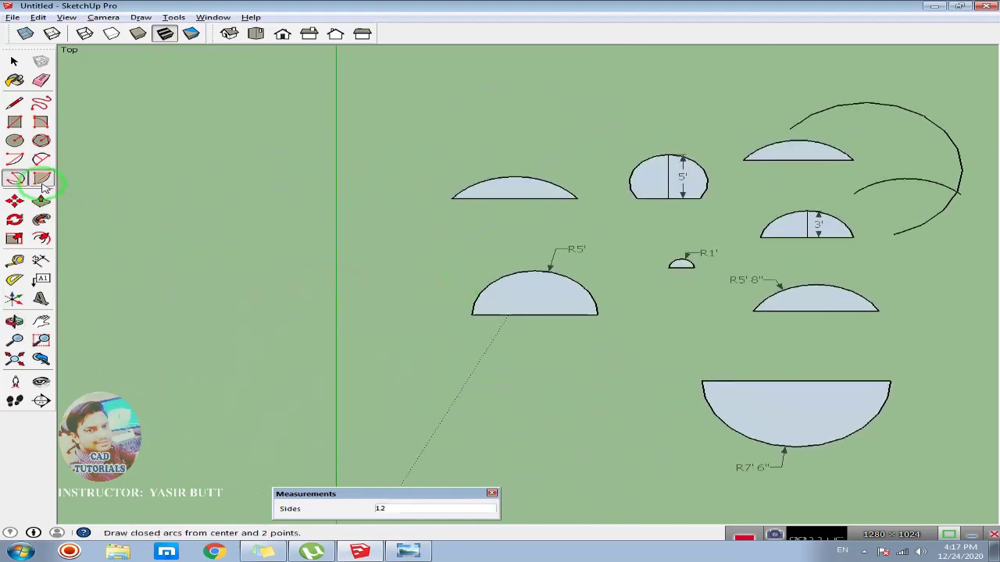
left_click(185, 230)
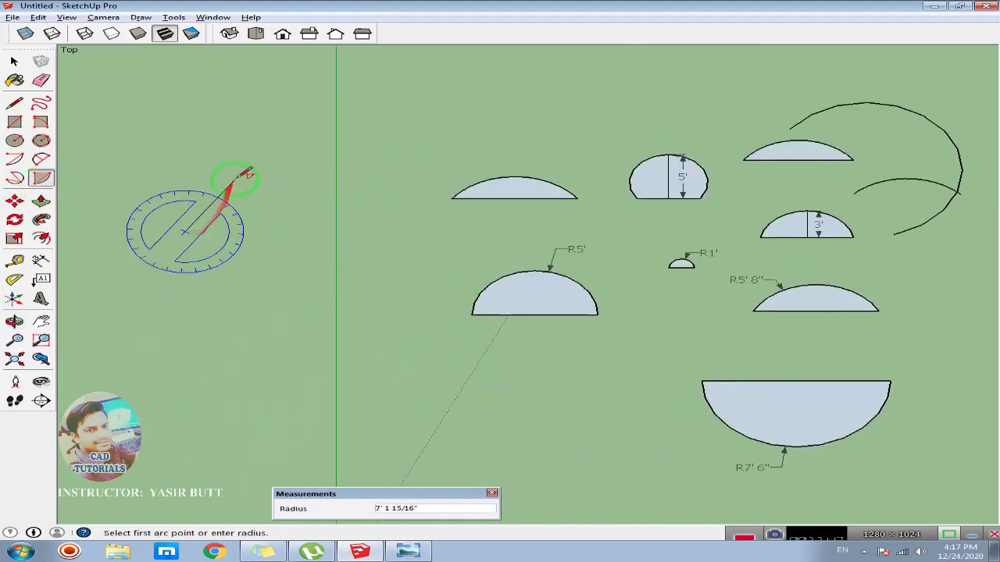
left_click(242, 162)
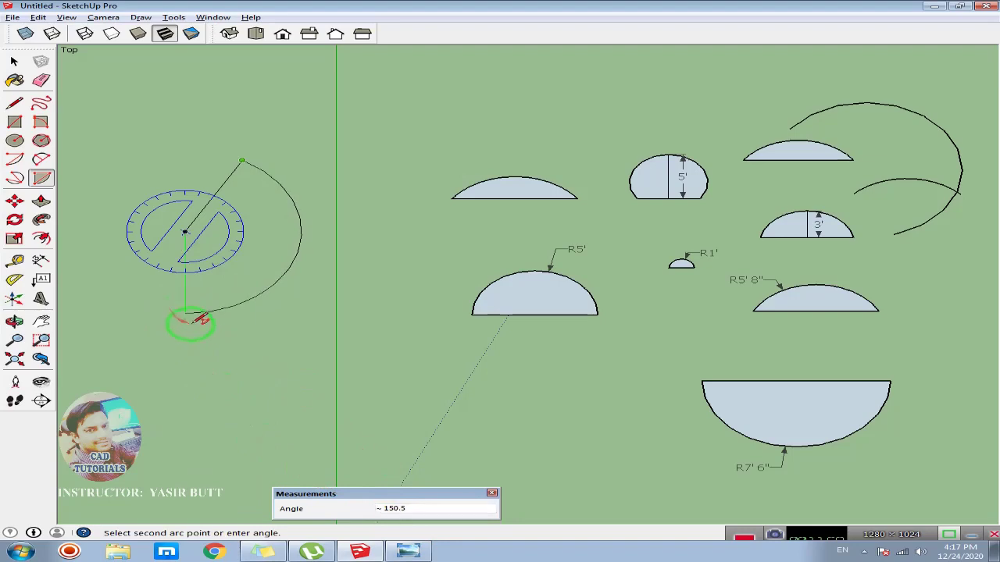
type("180")
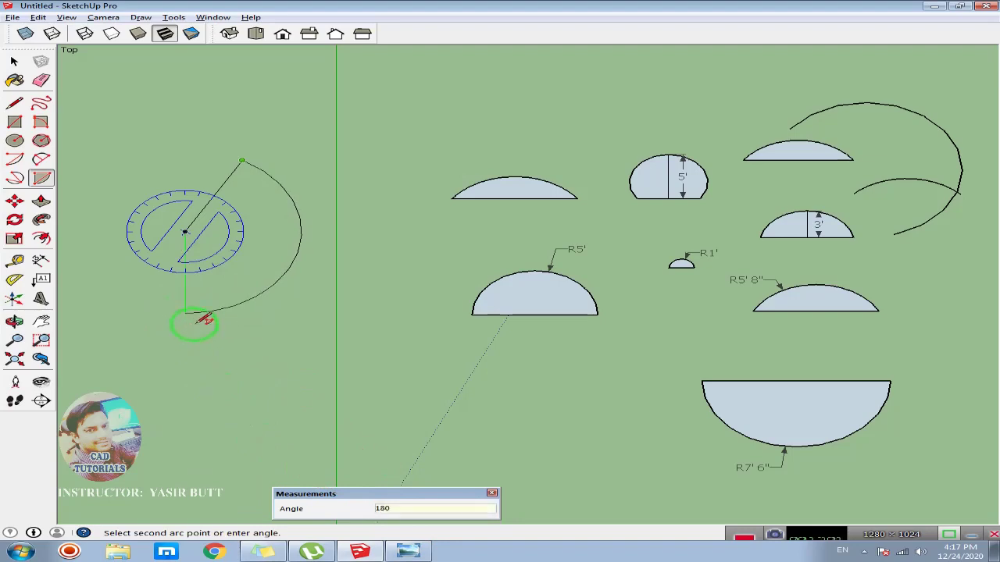
key("Return")
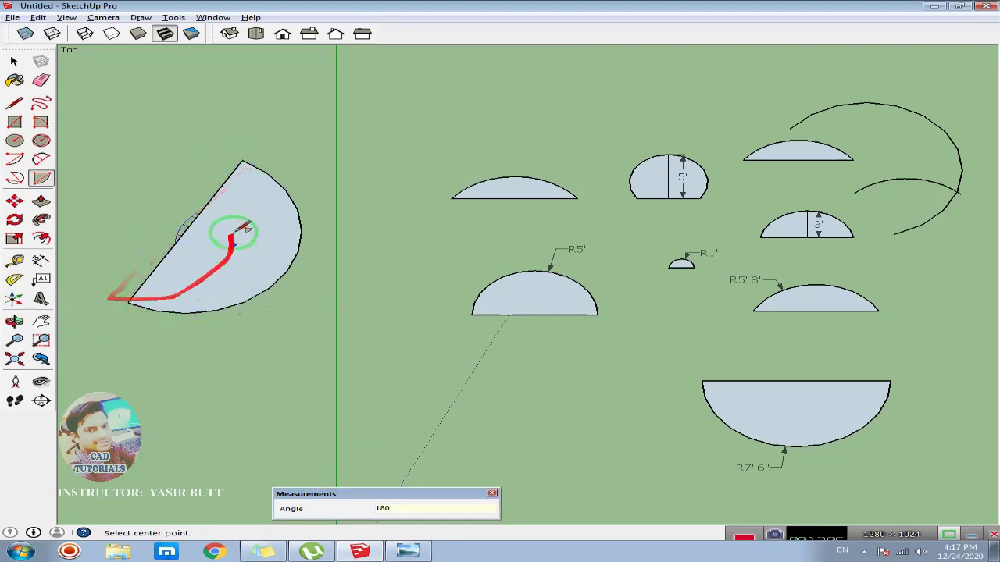
scroll(285, 336, "down", 2)
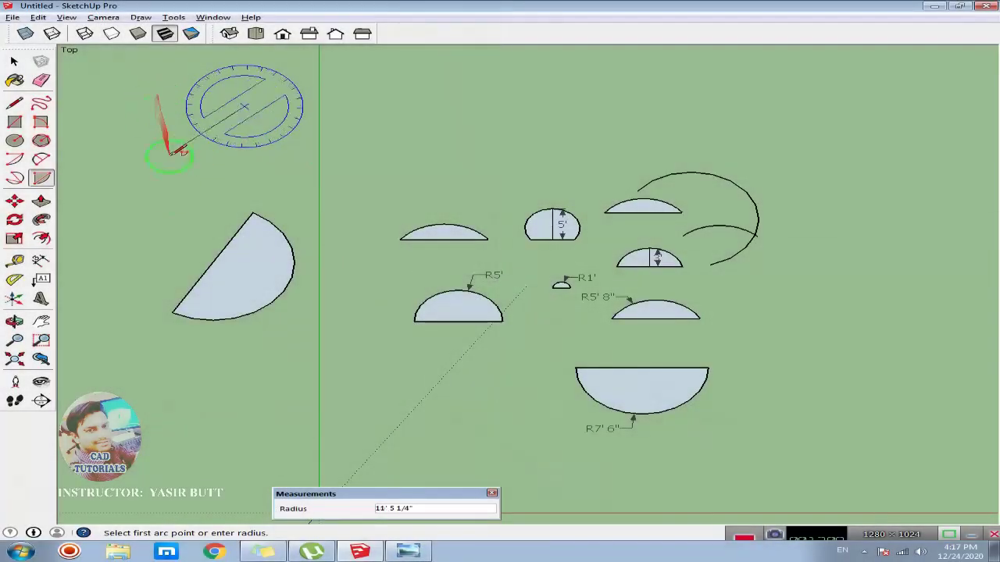
Step: Draw a large 260° pie at the top left, above the half-disc
left_click(177, 194)
type("260")
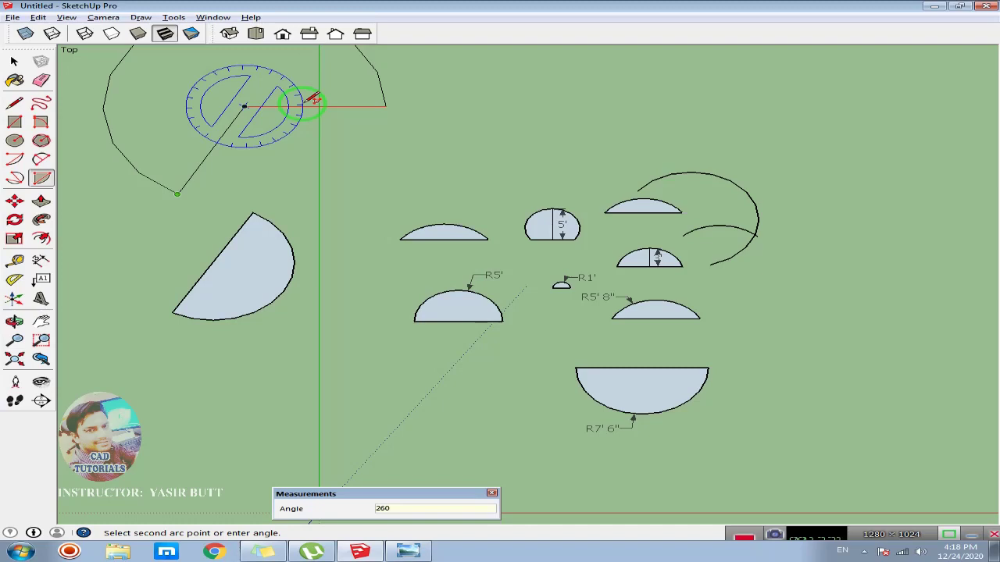
type("60")
key("Return")
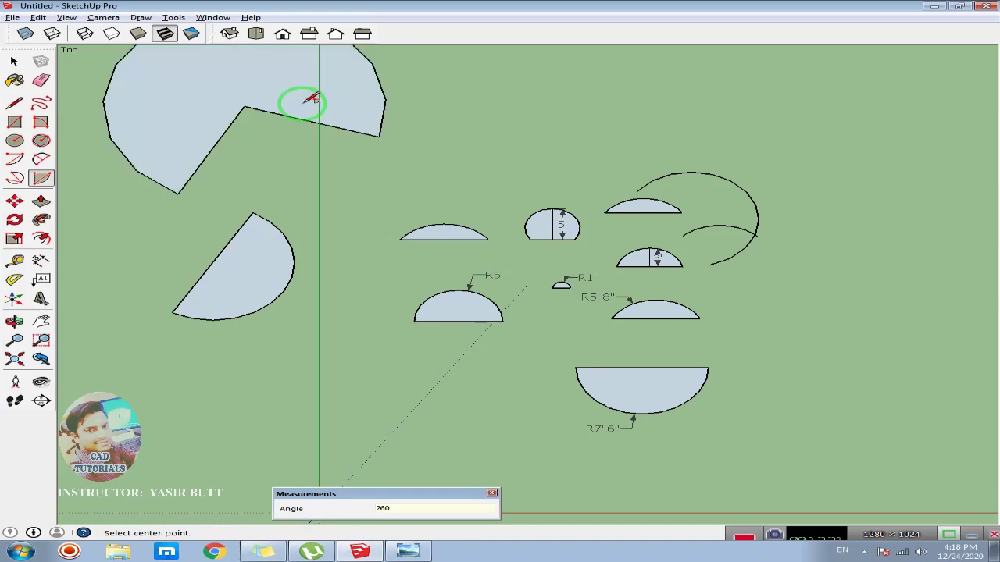
scroll(348, 124, "down", 1)
scroll(359, 129, "down", 1)
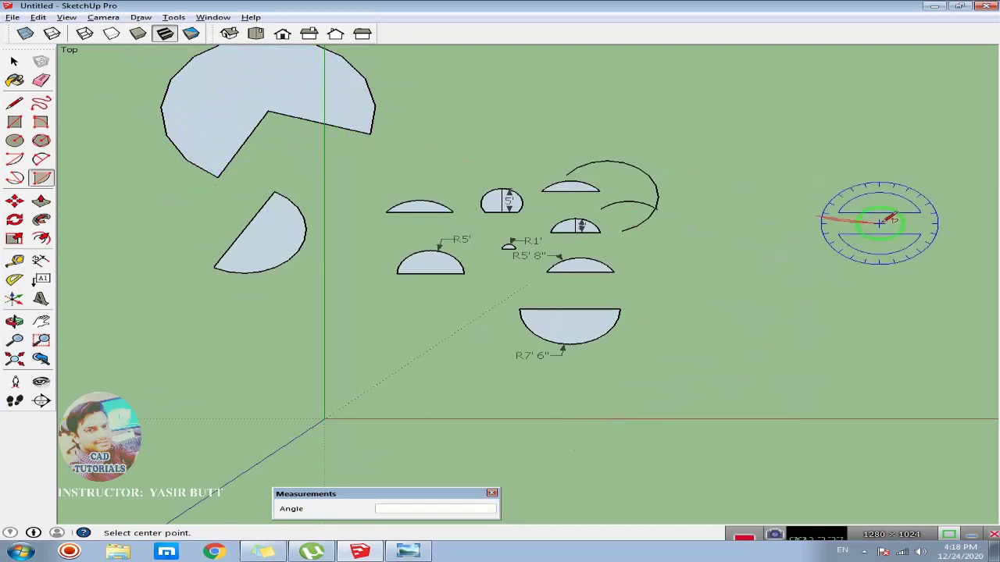
Step: Draw two pies: a 90° wedge at the upper right and a large 315° pie below it
left_click(812, 176)
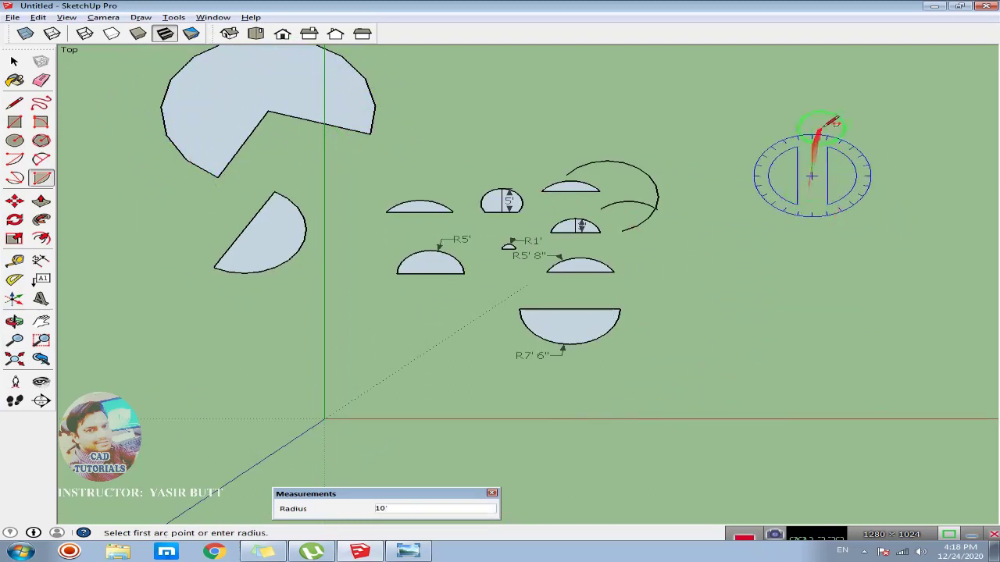
left_click(898, 115)
type("90")
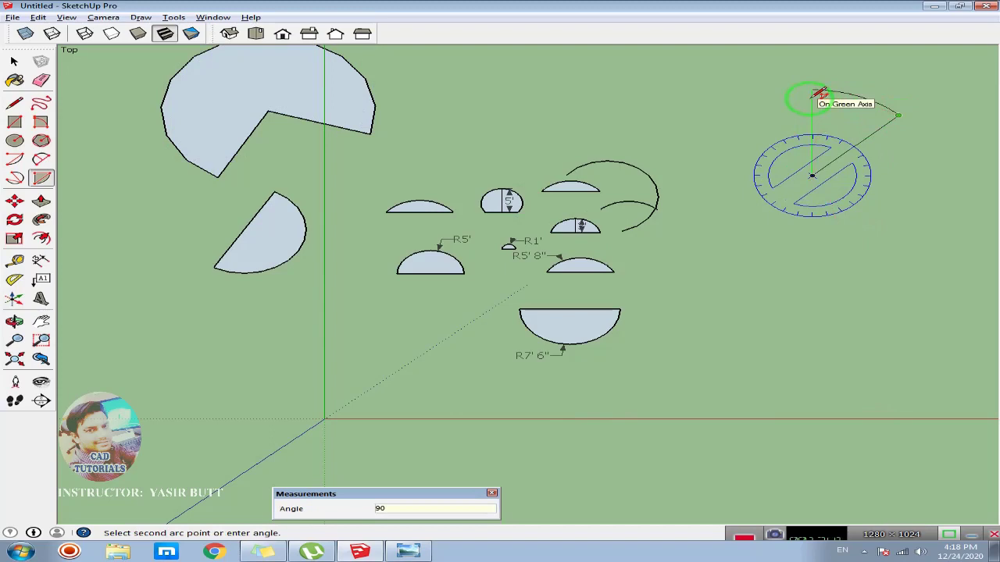
left_click(813, 93)
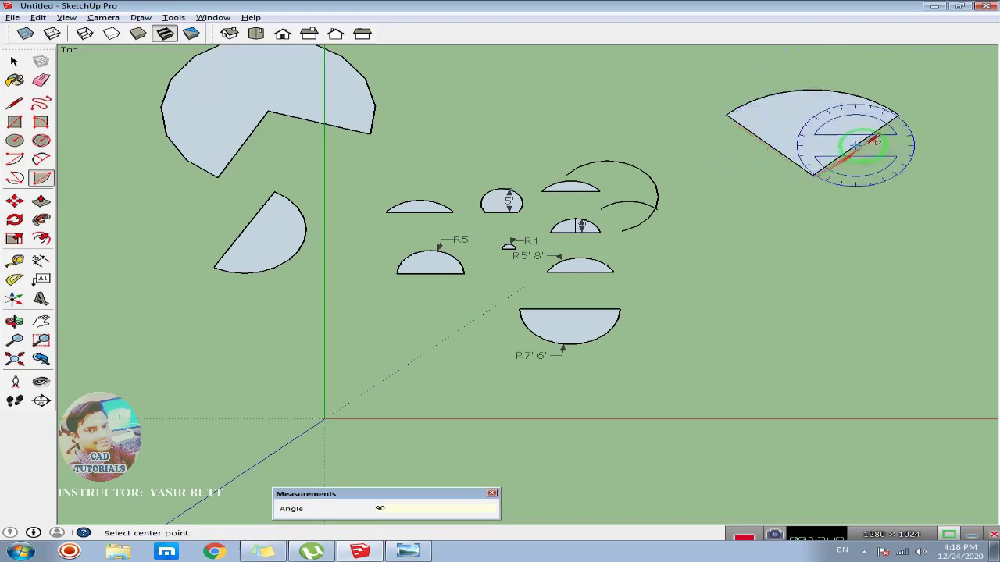
left_click(728, 300)
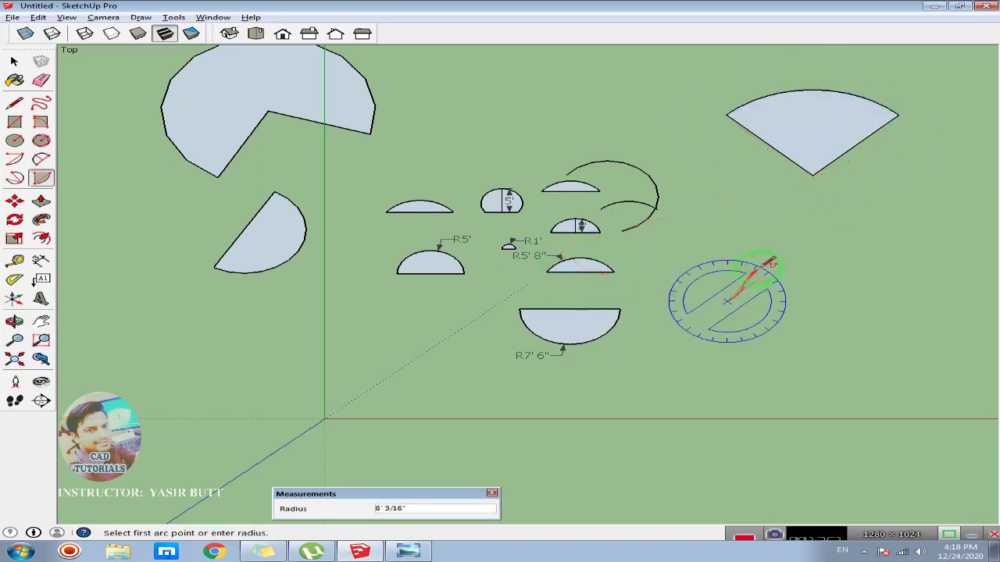
left_click(796, 253)
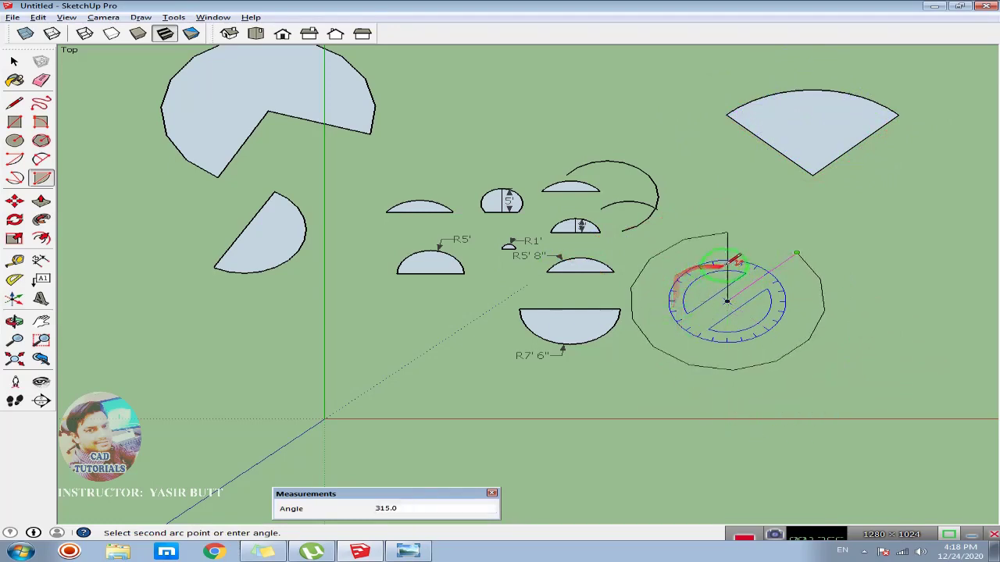
left_click(722, 250)
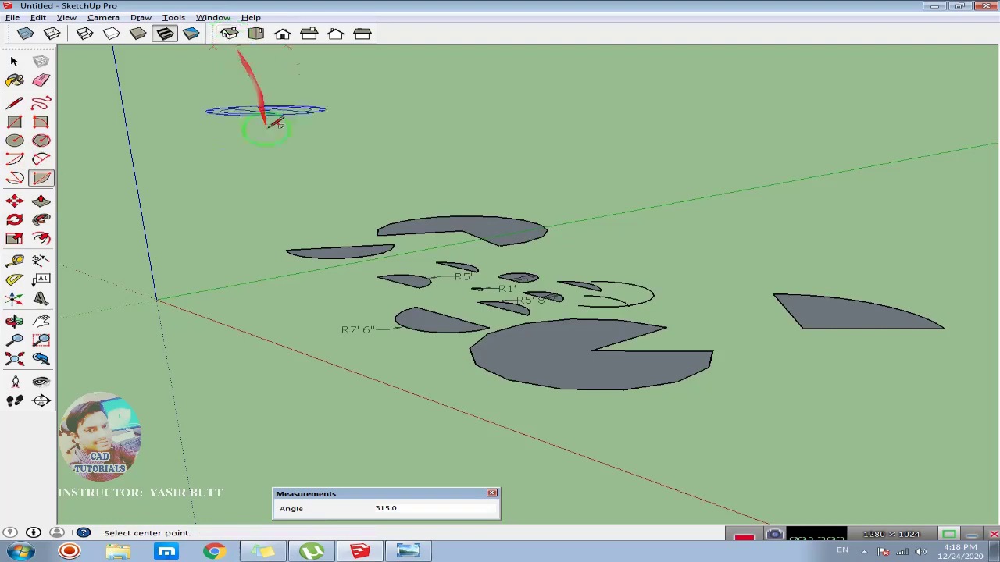
Step: Draw a rectangle on the ground and pull it up about 43' into a tall box
left_click(15, 122)
left_click(273, 165)
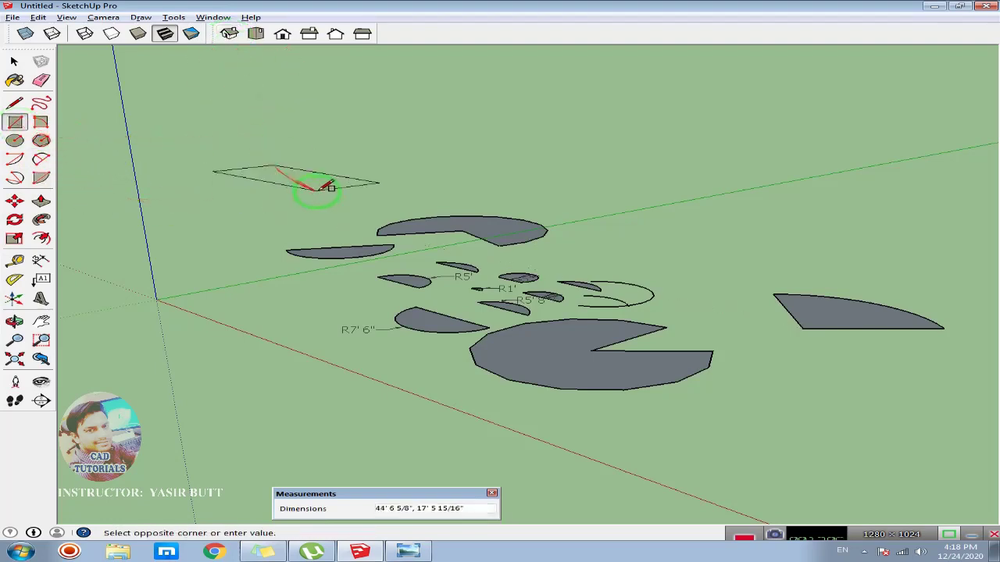
left_click(313, 209)
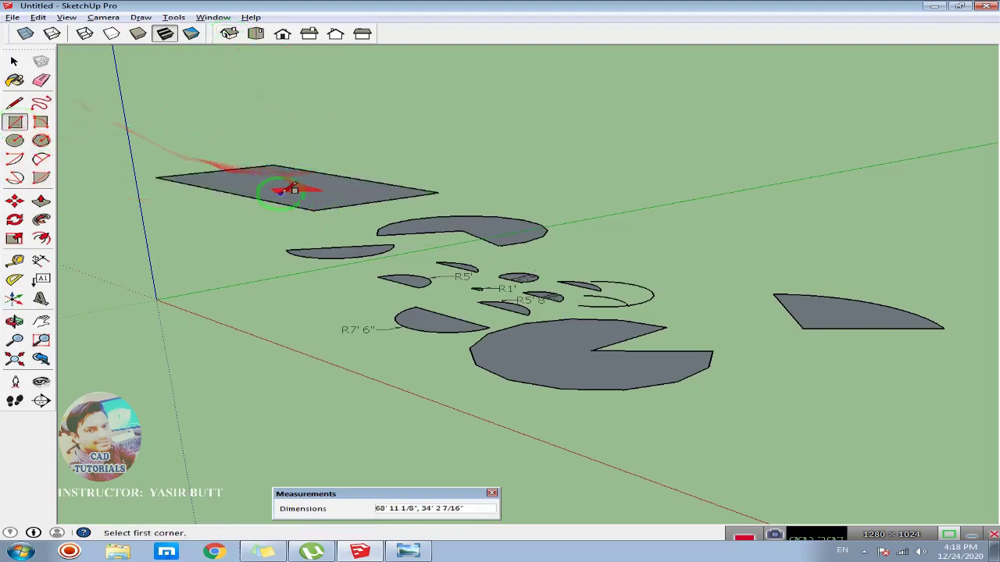
middle_click_drag(260, 179, 266, 210)
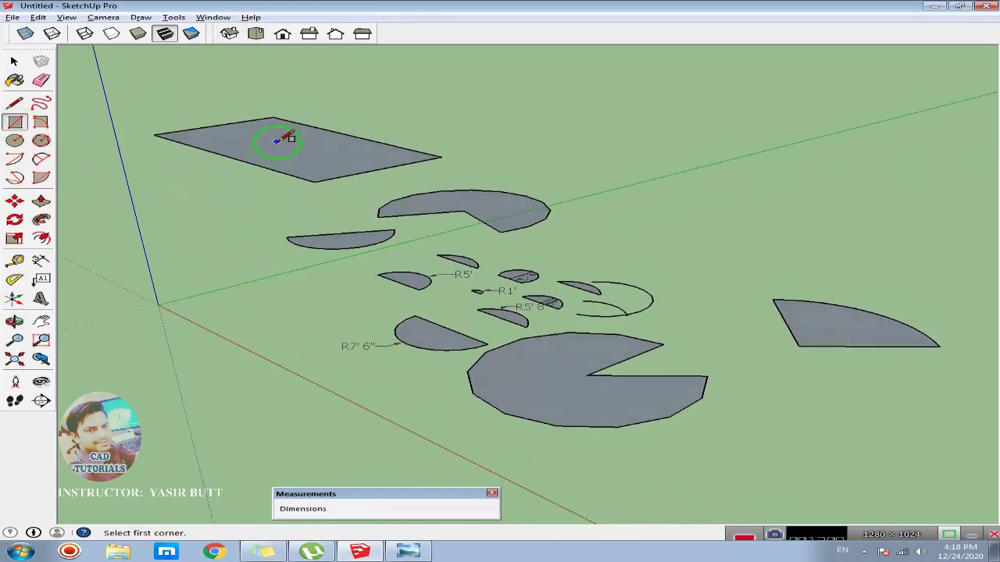
middle_click_drag(277, 141, 291, 248)
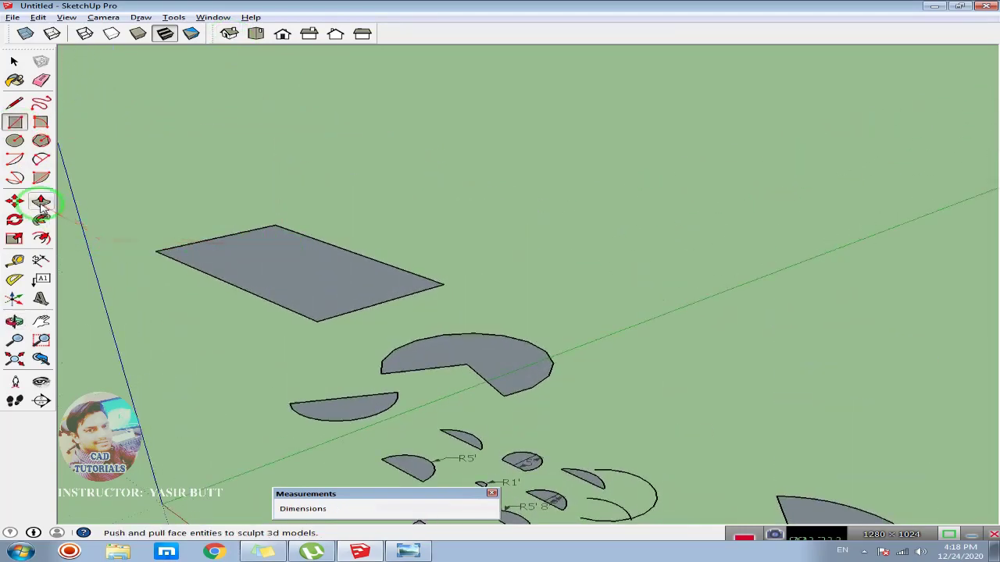
left_click(40, 200)
left_click_drag(306, 271, 300, 154)
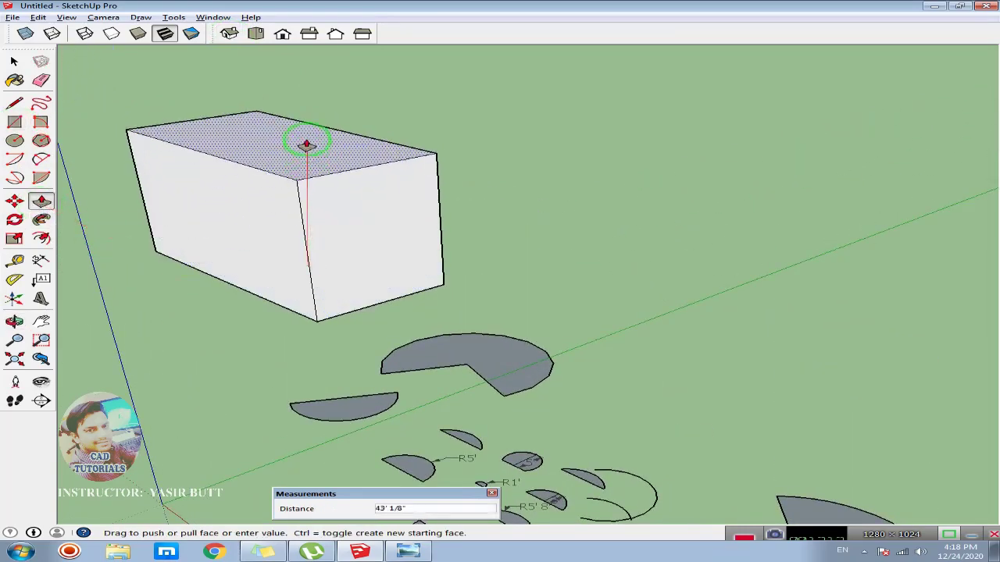
mouse_move(299, 154)
middle_mouse_down()
mouse_move(286, 232)
mouse_move(344, 237)
middle_mouse_up()
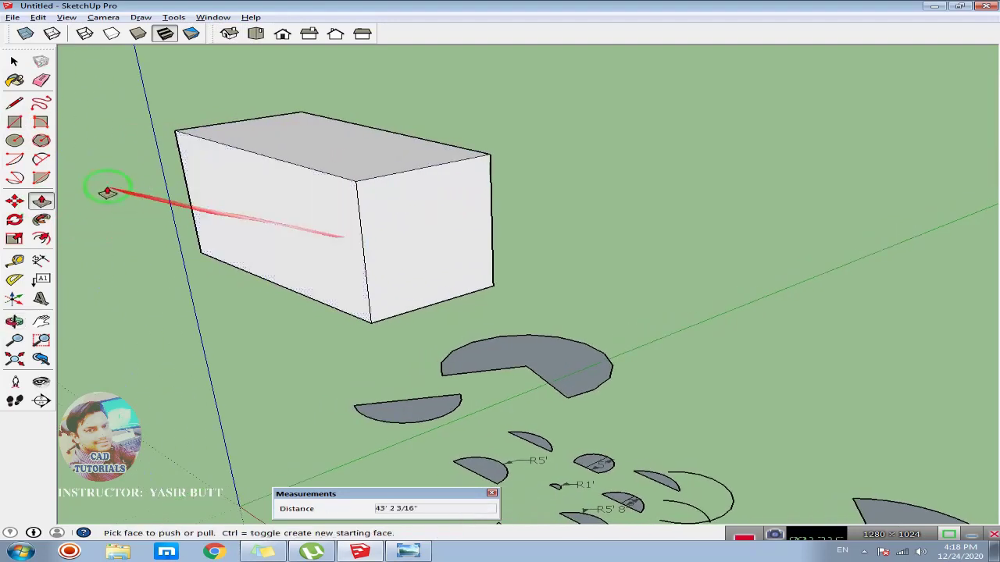
Step: Outline a door-sized rectangle at the bottom of the box's side face
left_click(14, 122)
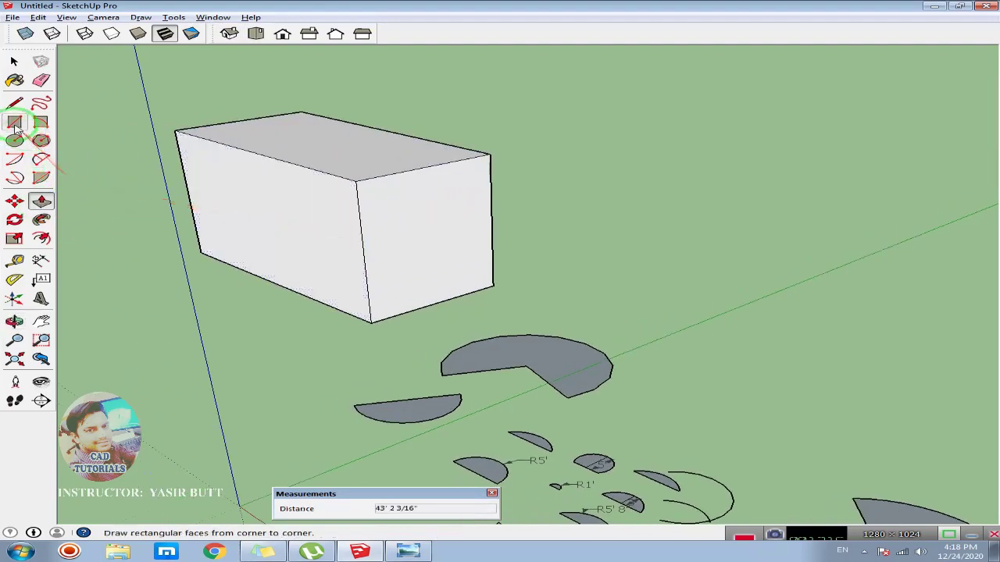
left_click(242, 269)
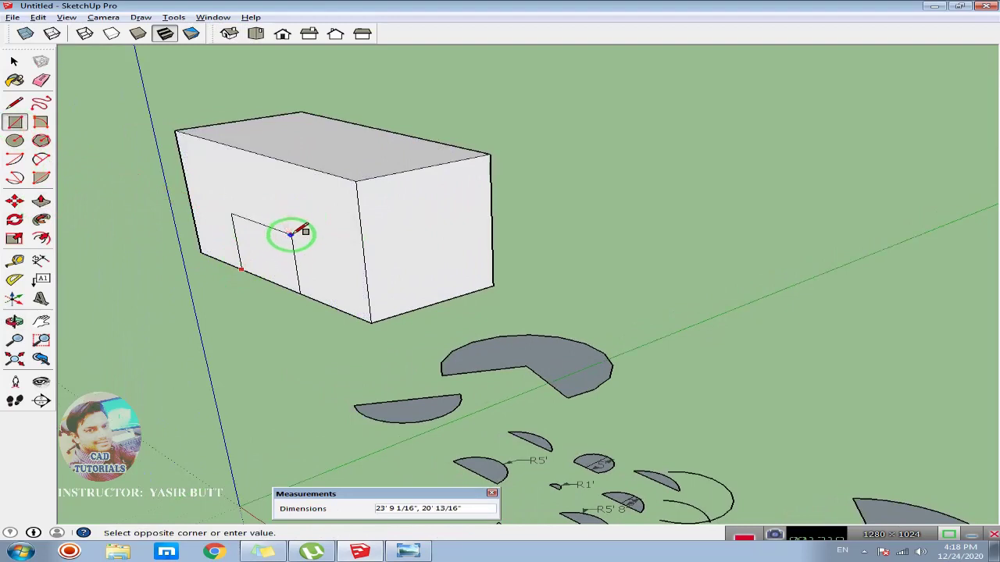
left_click(287, 221)
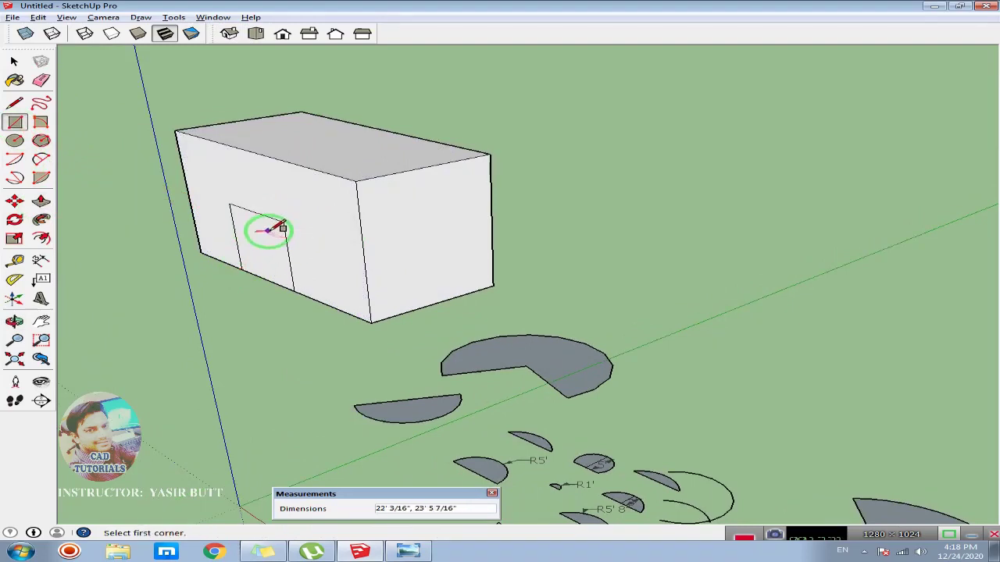
Step: Push the door rectangle through the box to cut the doorway opening
left_click(41, 201)
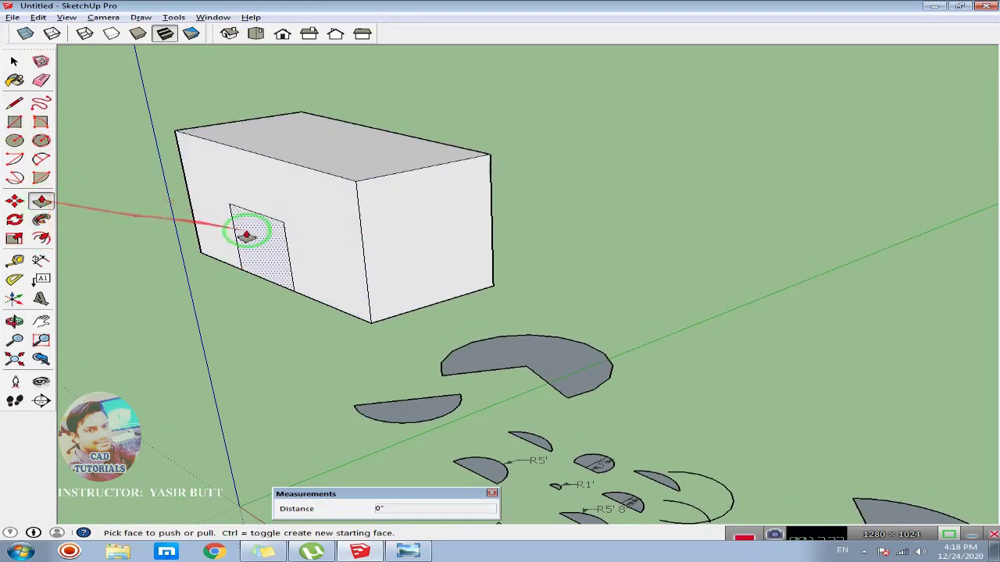
left_click(247, 229)
left_click(536, 183)
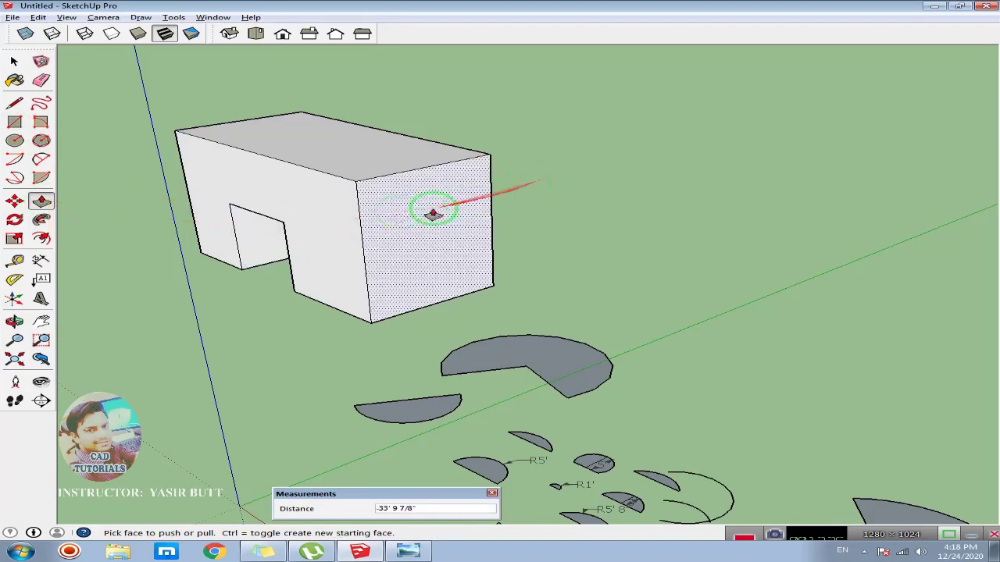
scroll(256, 201, "up", 2)
scroll(235, 195, "up", 2)
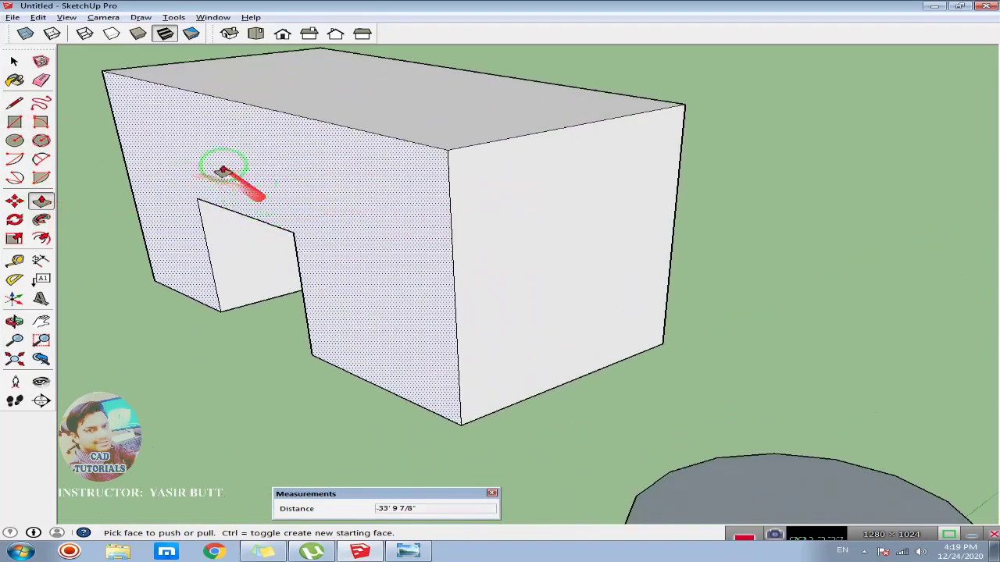
Step: Place a guide line 1' above the doorway's top edge with Tape Measure
left_click(17, 261)
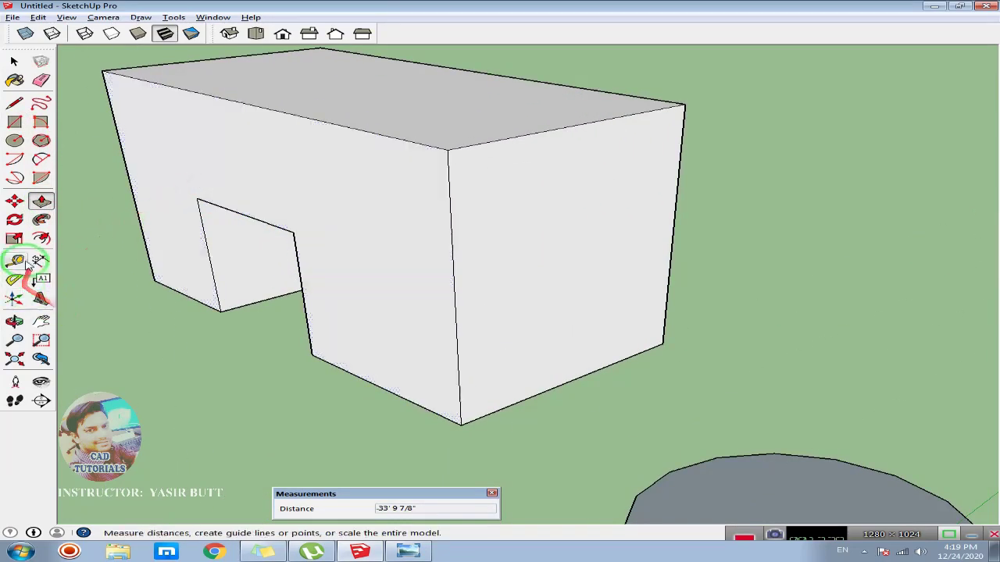
left_click(17, 261)
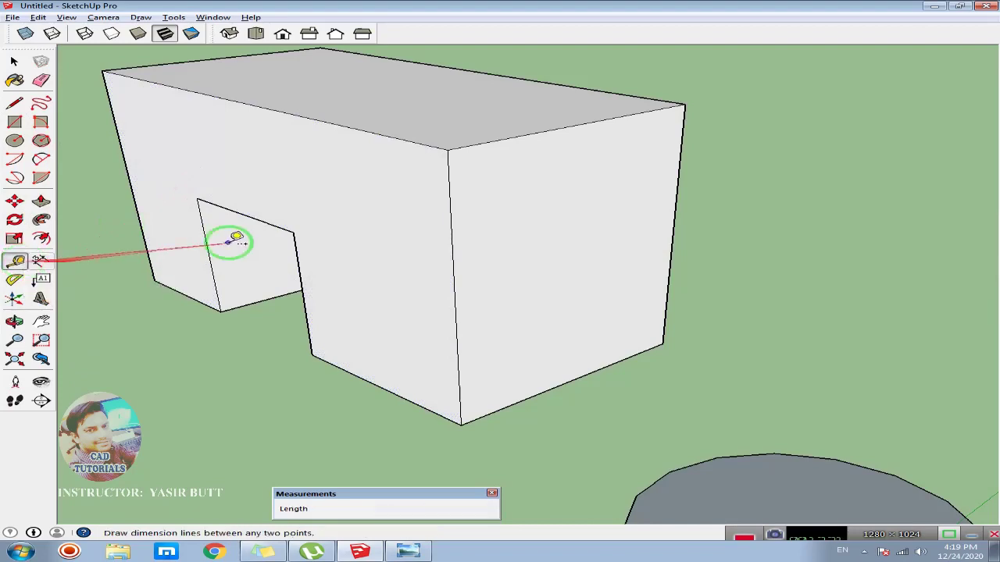
left_click(257, 220)
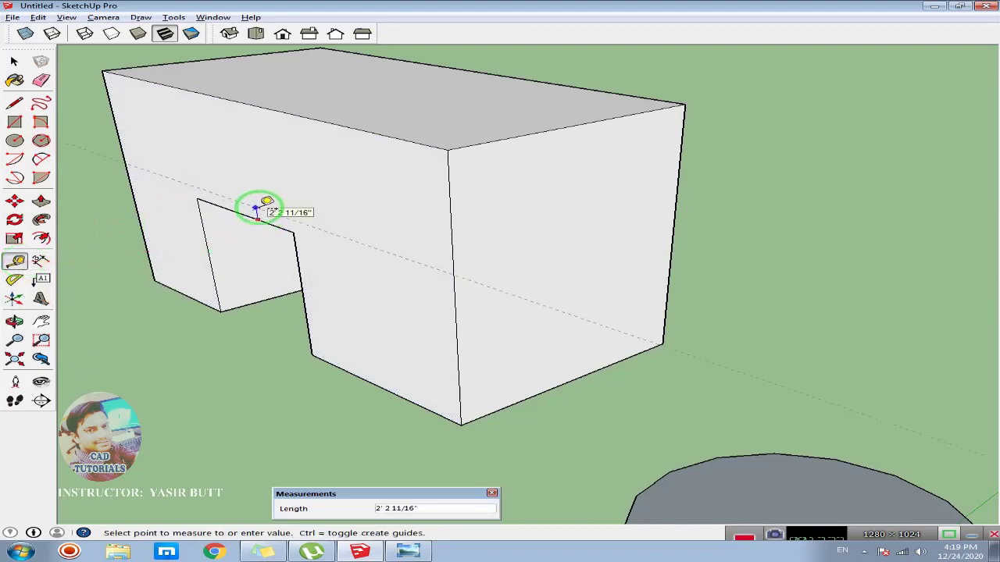
type("1'")
key("Return")
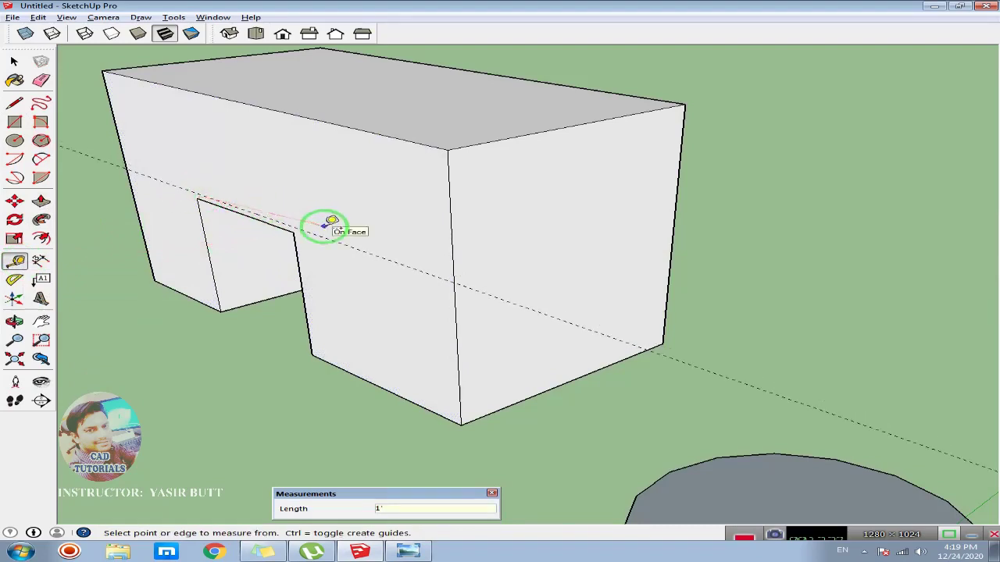
scroll(224, 208, "up", 2)
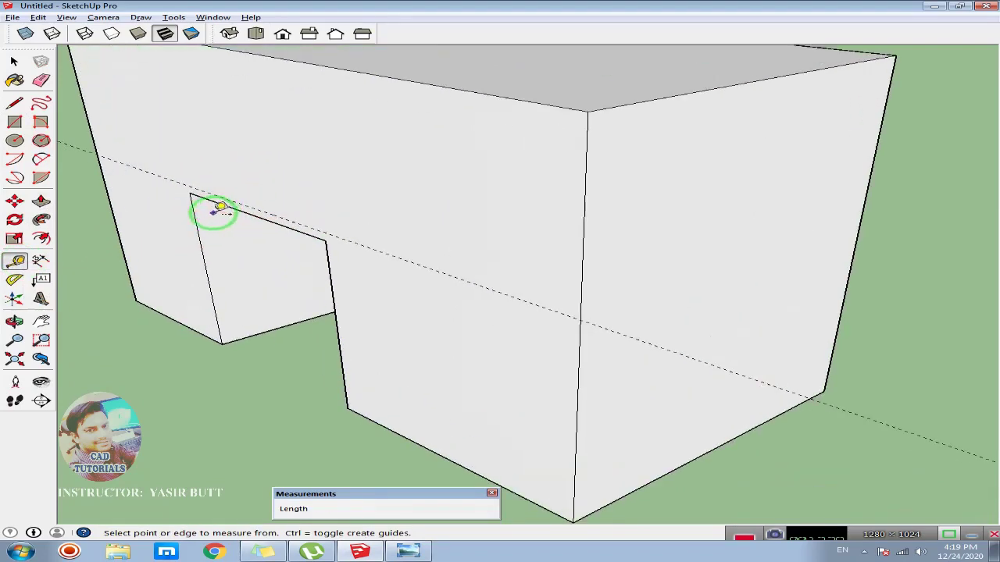
left_click(14, 103)
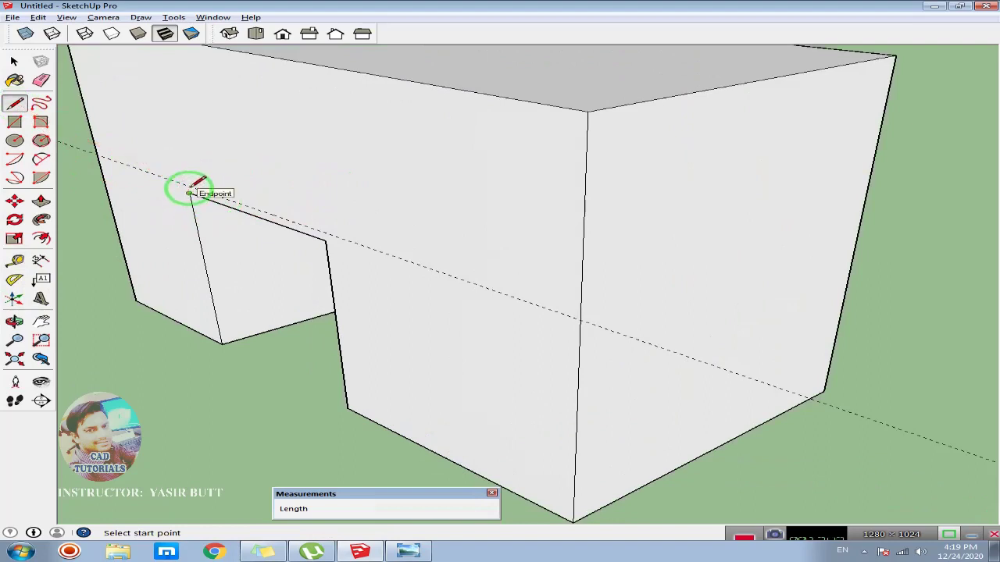
left_click(187, 187)
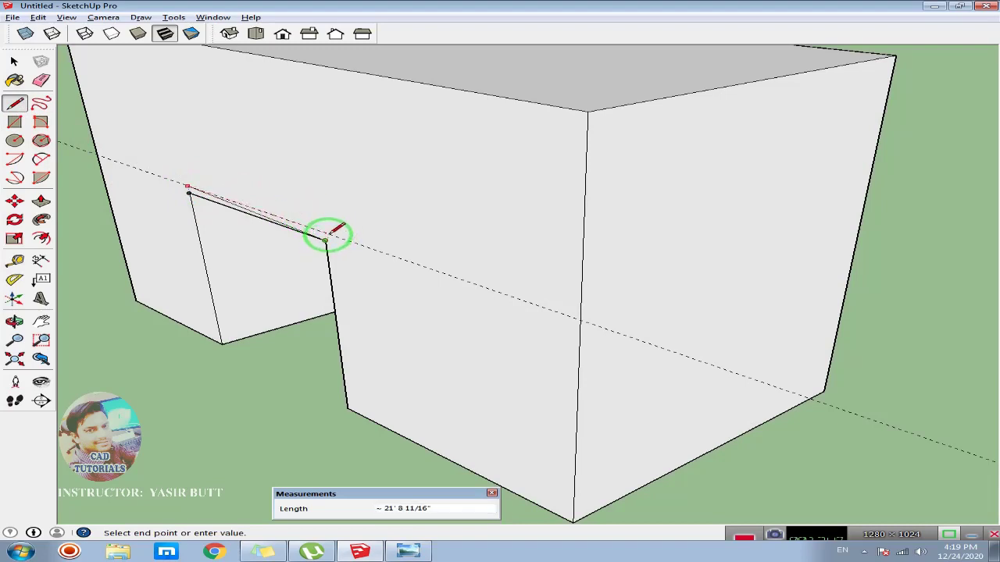
left_click(324, 232)
left_click(324, 232)
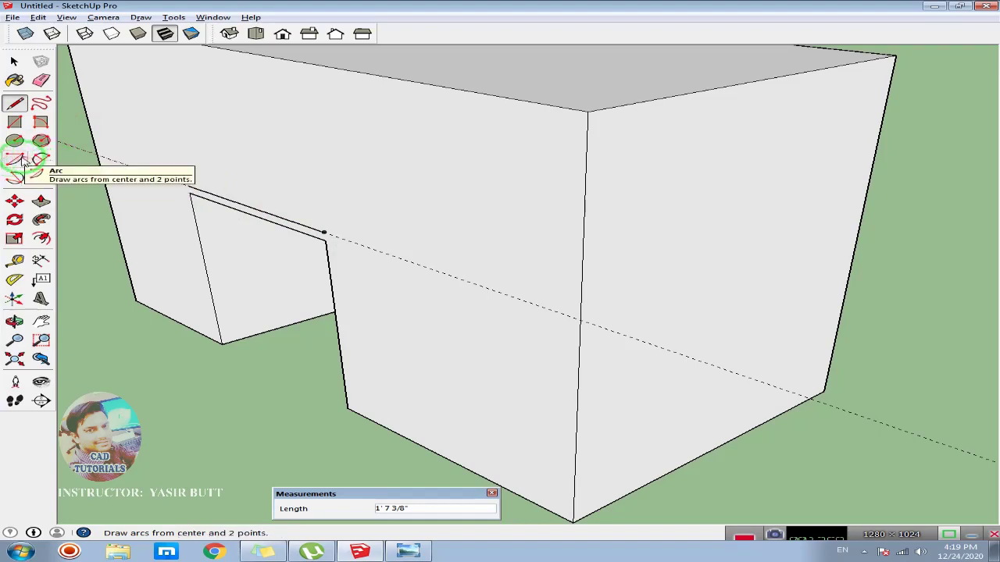
left_click(14, 160)
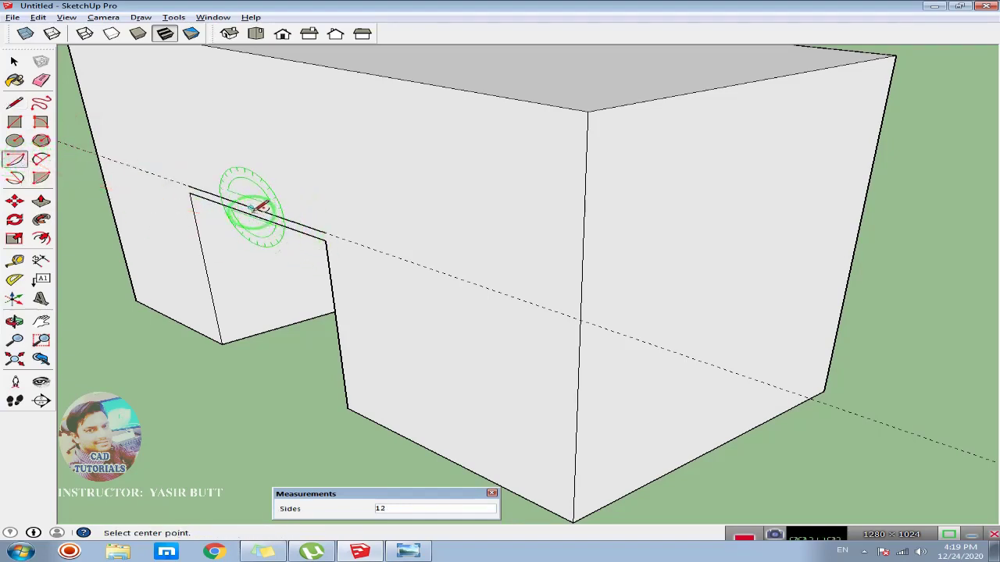
left_click(252, 207)
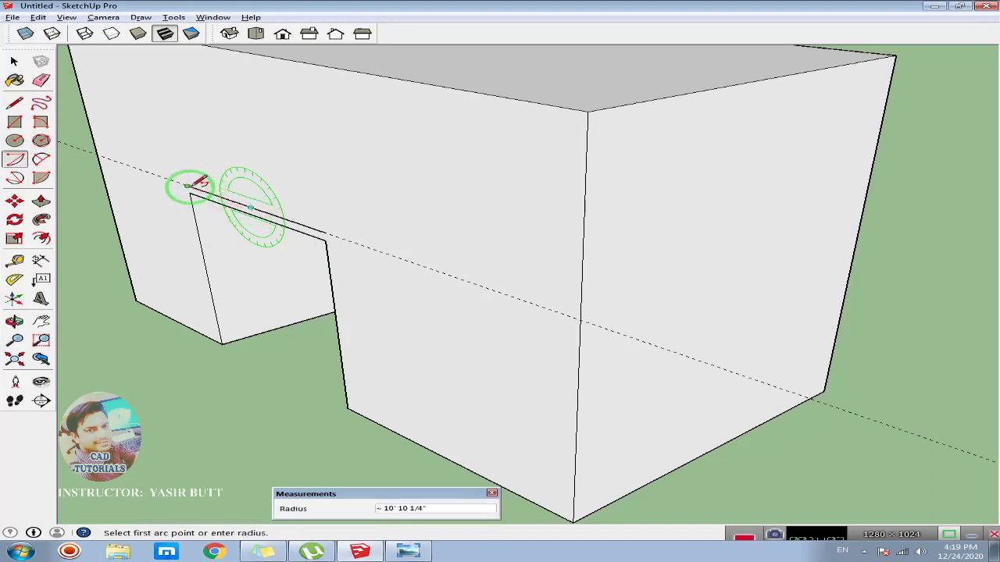
left_click(188, 186)
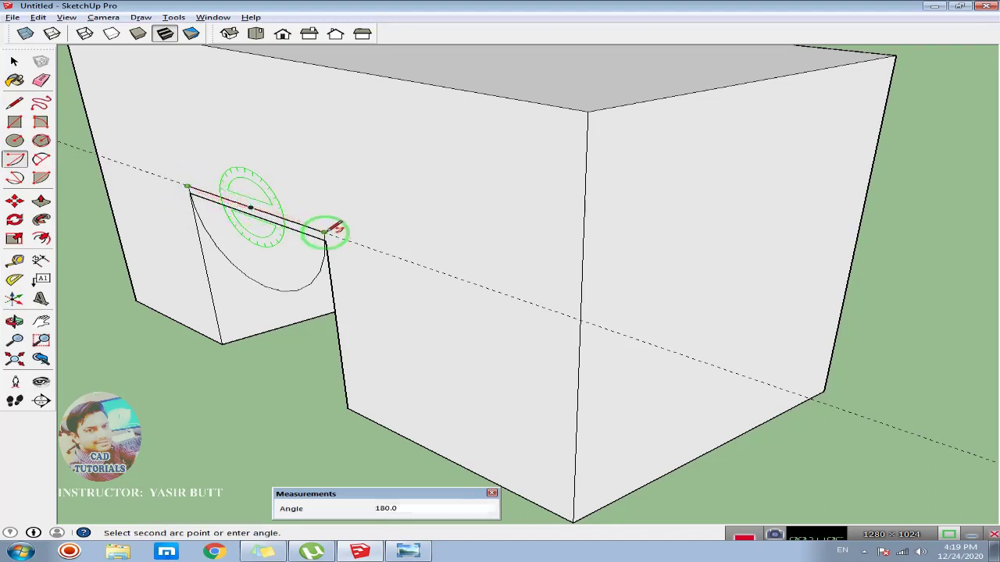
key("Escape")
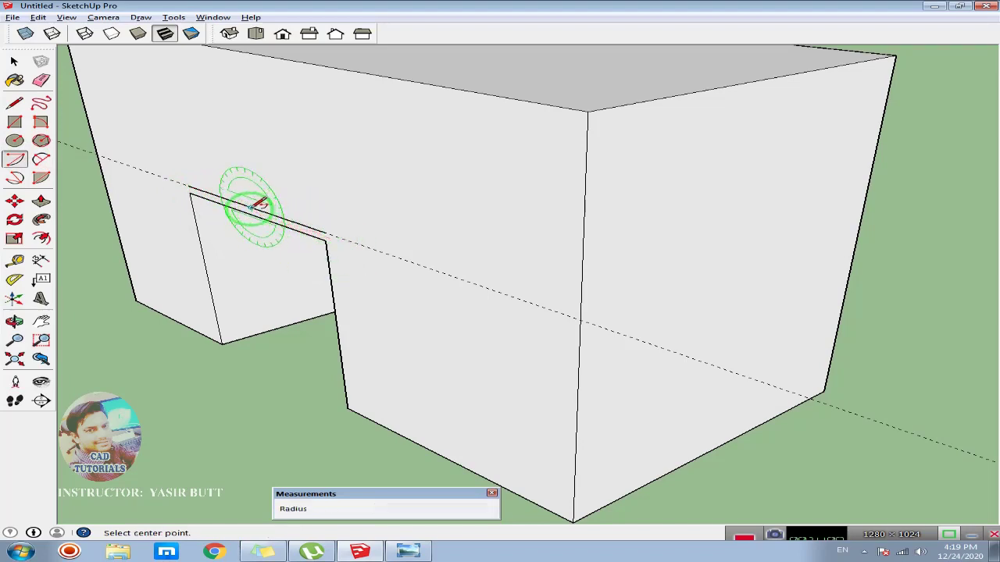
left_click(251, 207)
left_click(324, 232)
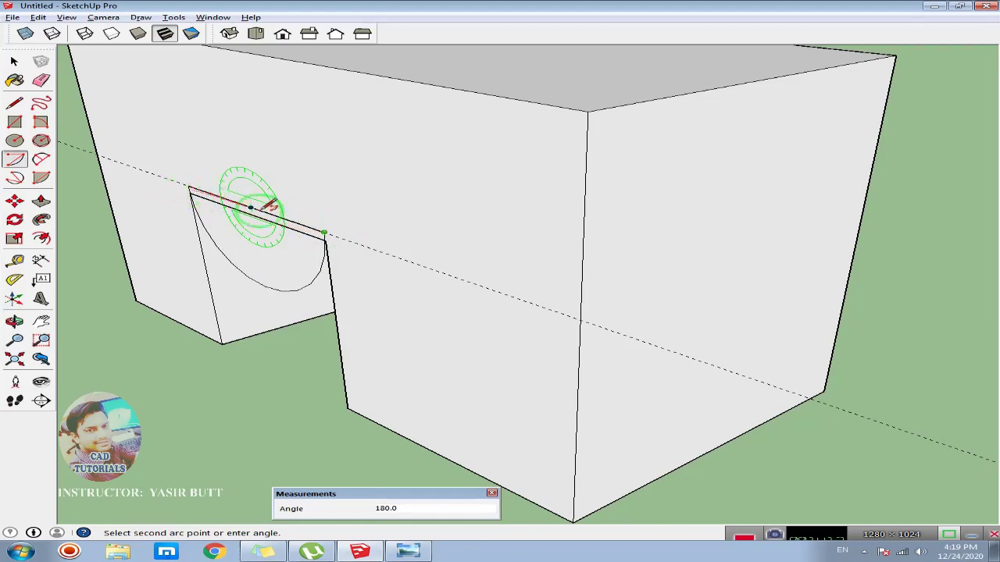
key("Escape")
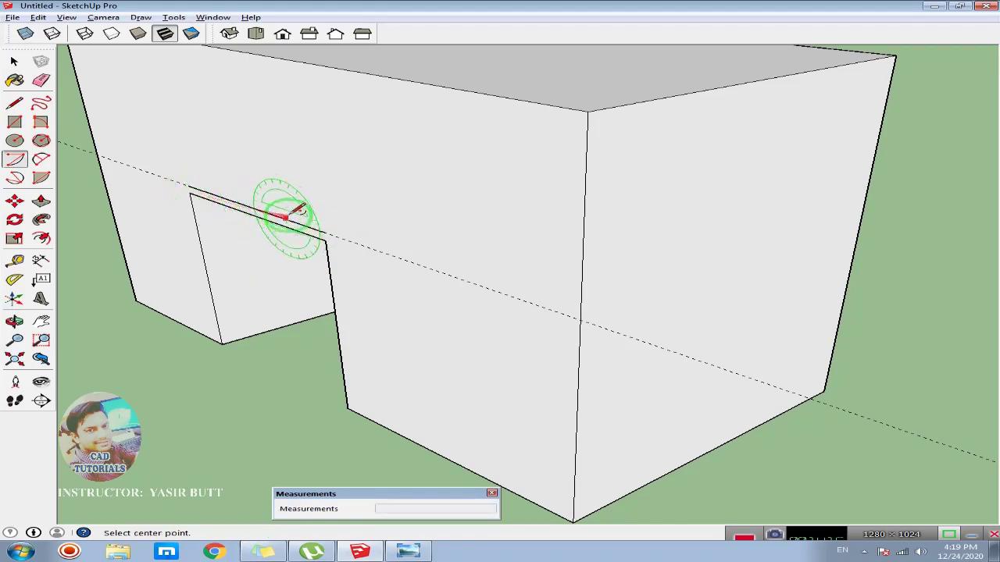
Step: Draw a 2-point arc between the doorway's top corners, redrawing it with a 4' bulge
left_click(41, 160)
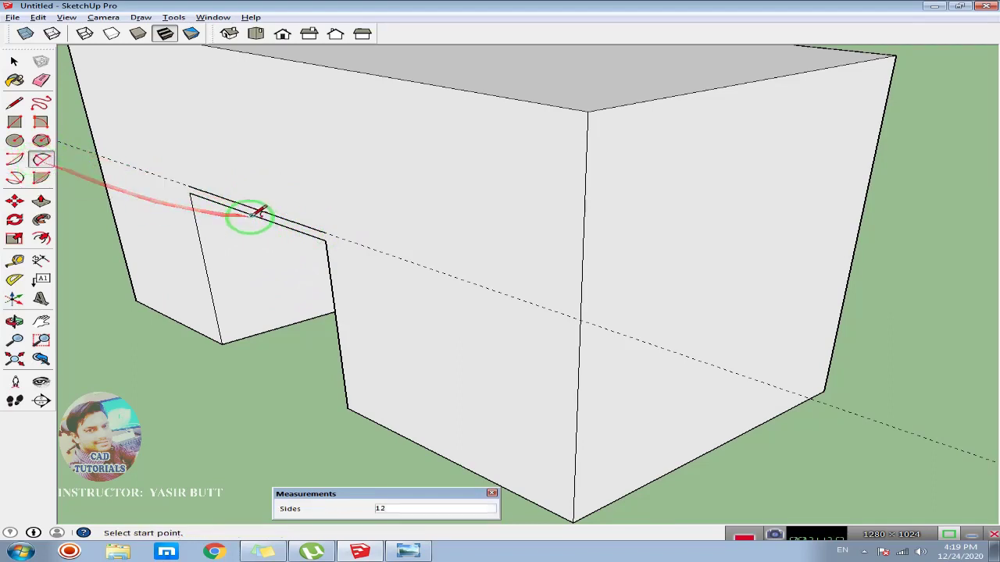
left_click(324, 232)
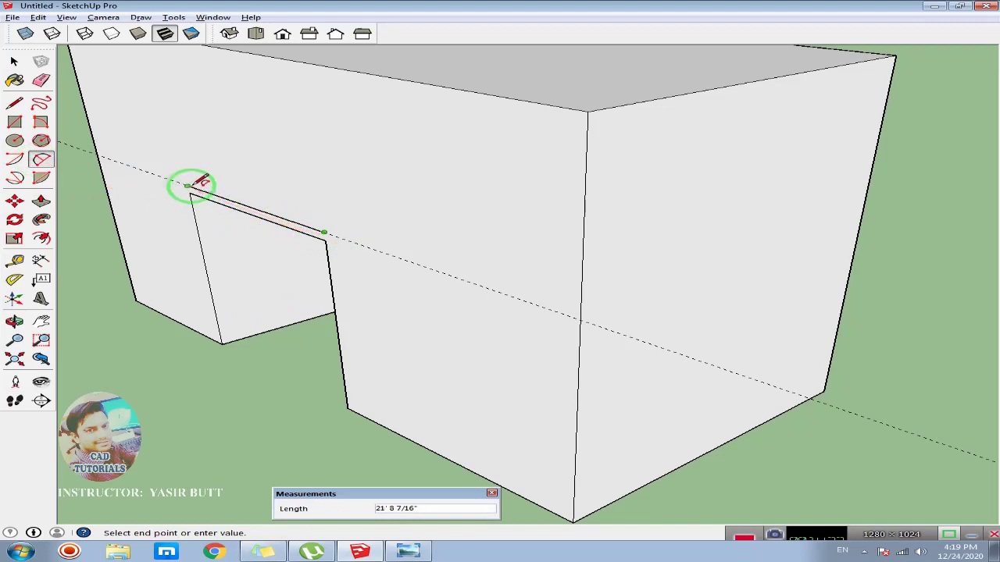
left_click(188, 185)
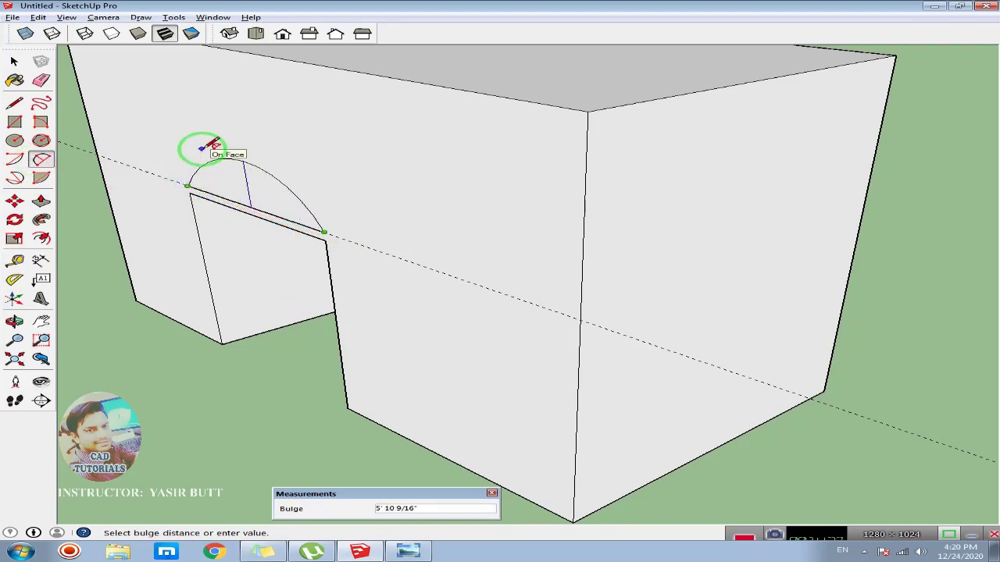
key("Return")
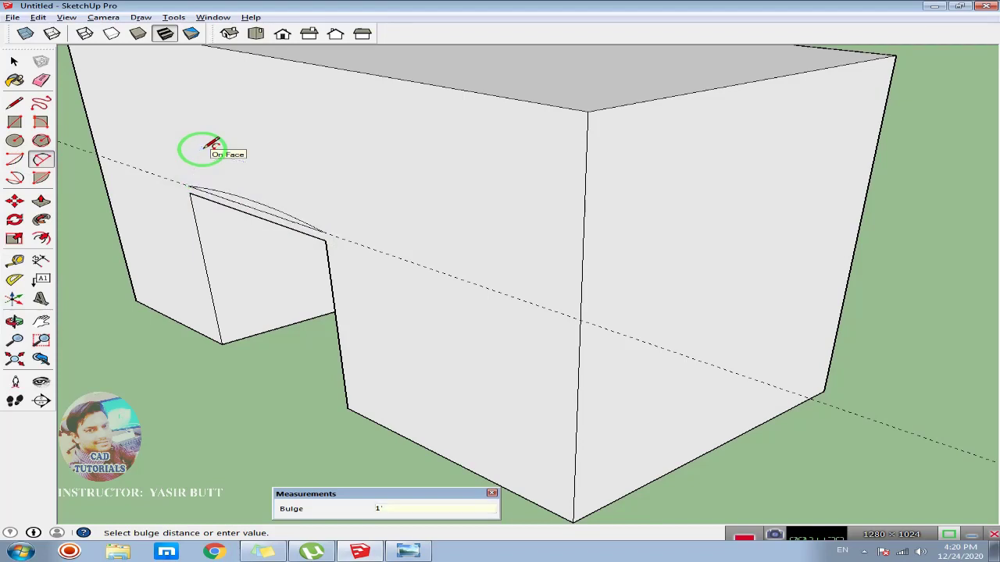
left_click(324, 232)
left_click(187, 185)
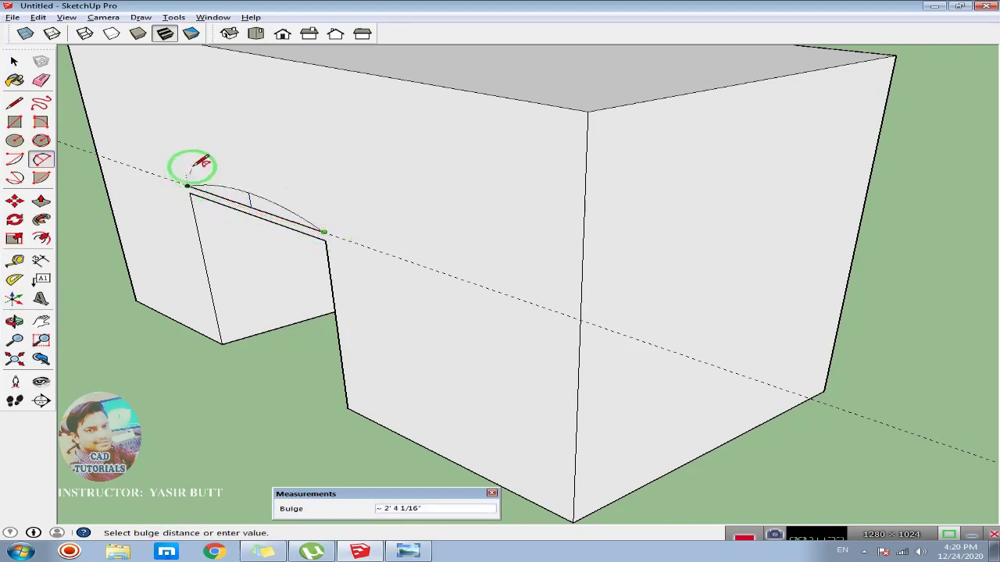
key("Return")
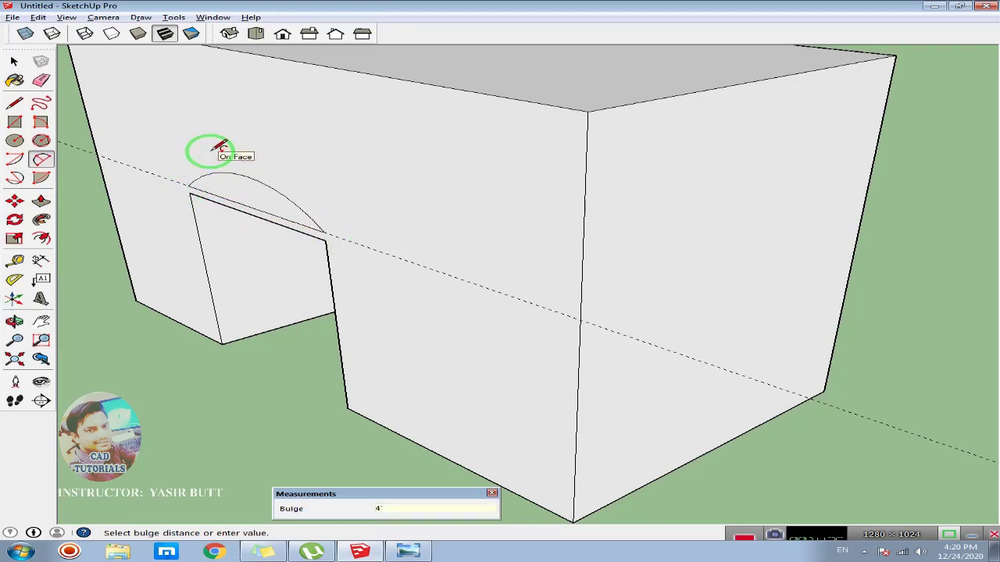
scroll(250, 176, "up", 2)
scroll(289, 201, "up", 3)
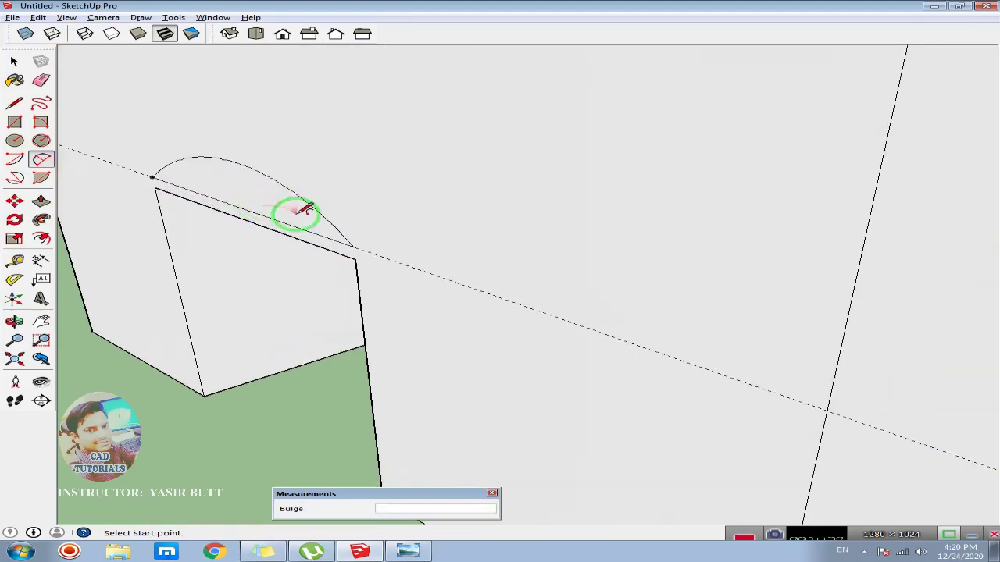
Step: Erase the dashed guide line, then offset the arc face's outline inward into a thin band
left_click(41, 80)
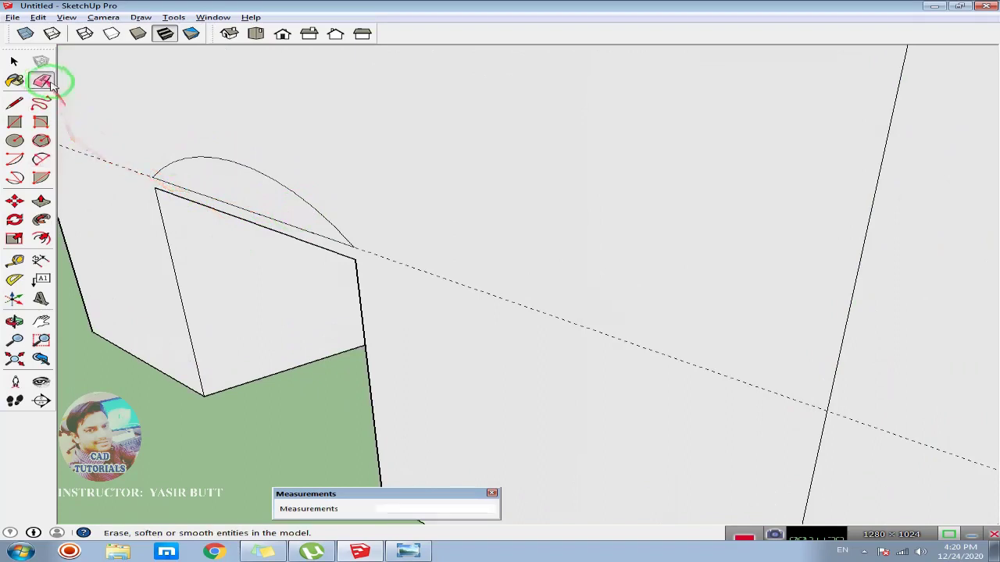
left_click(117, 164)
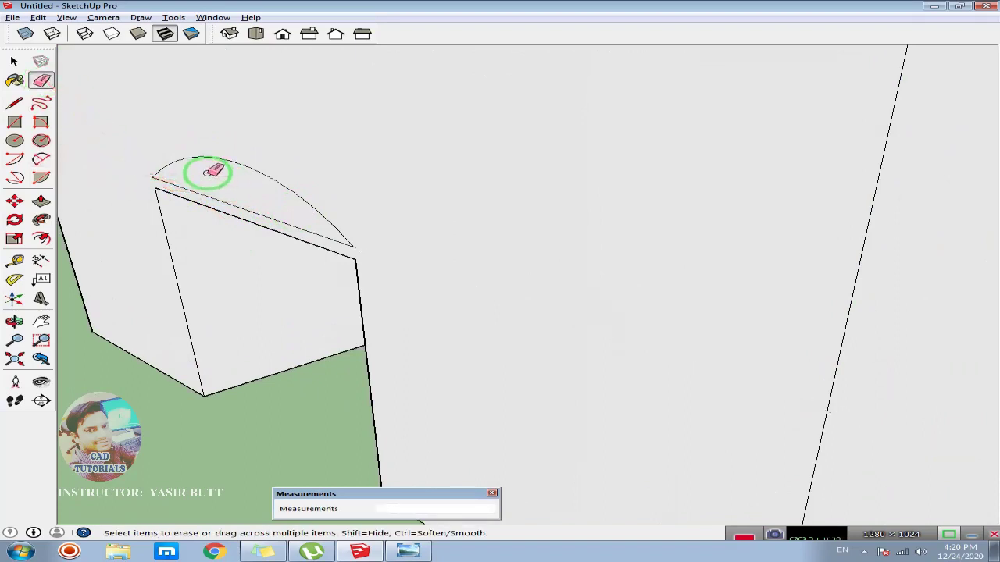
left_click(42, 238)
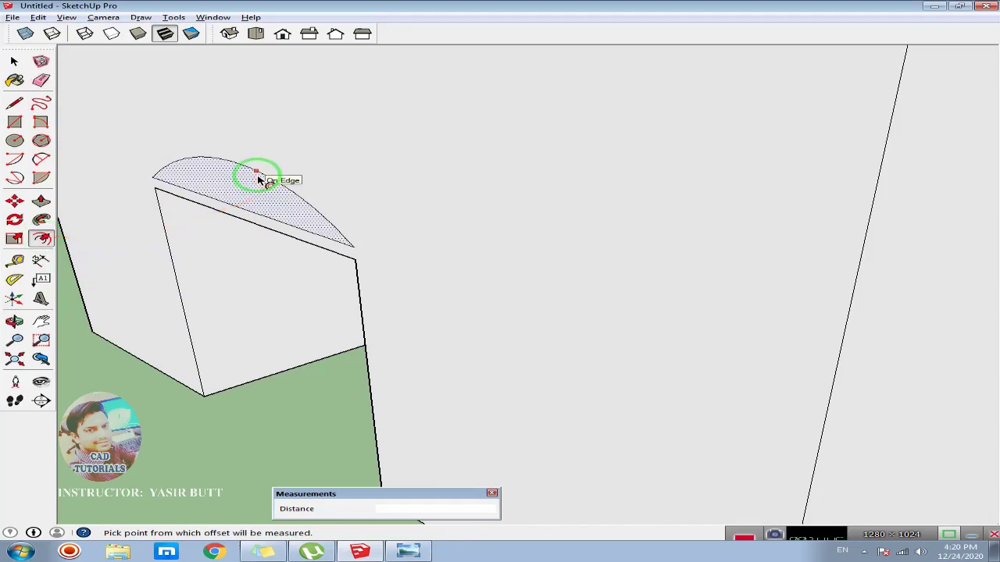
left_click(256, 172)
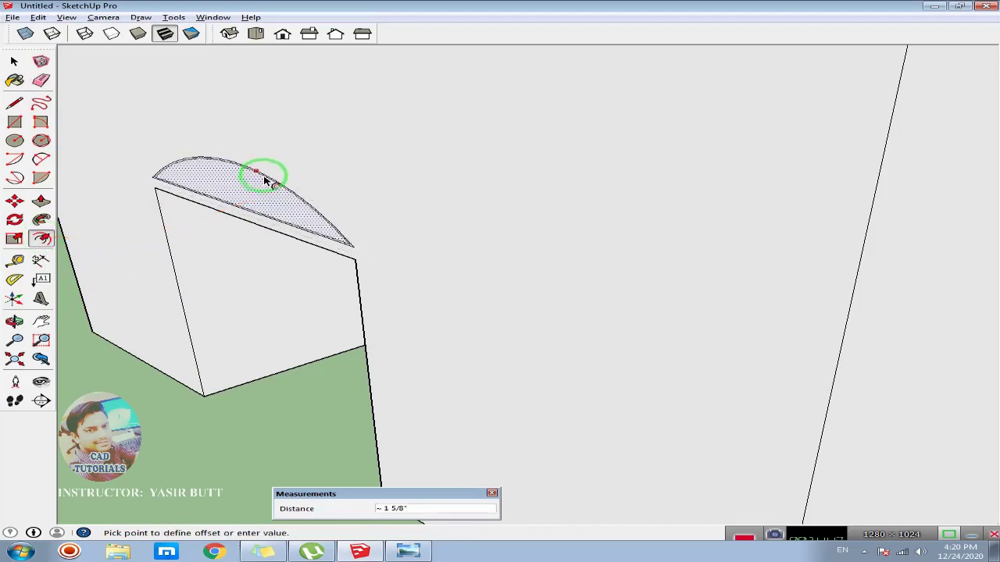
left_click(264, 181)
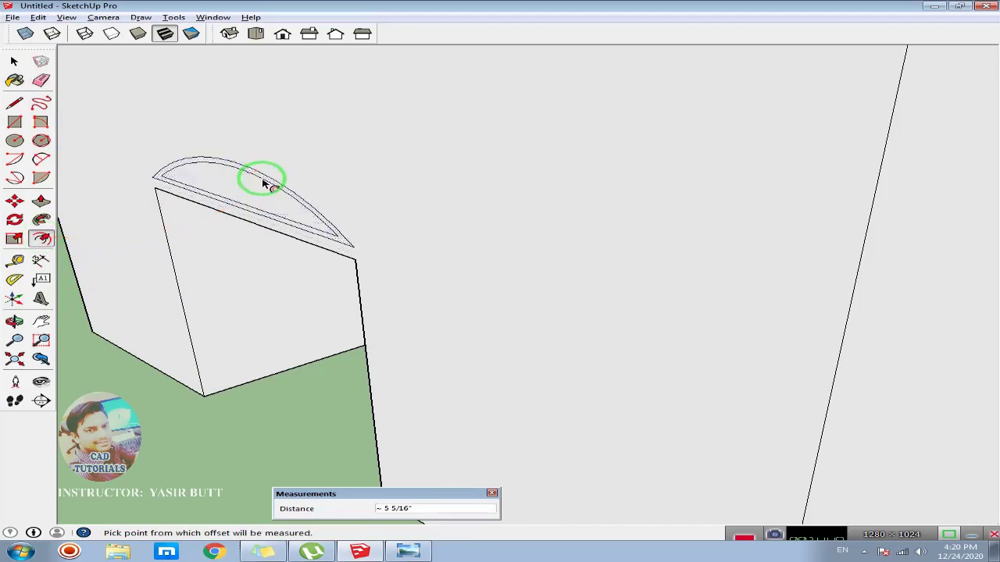
left_click(223, 202)
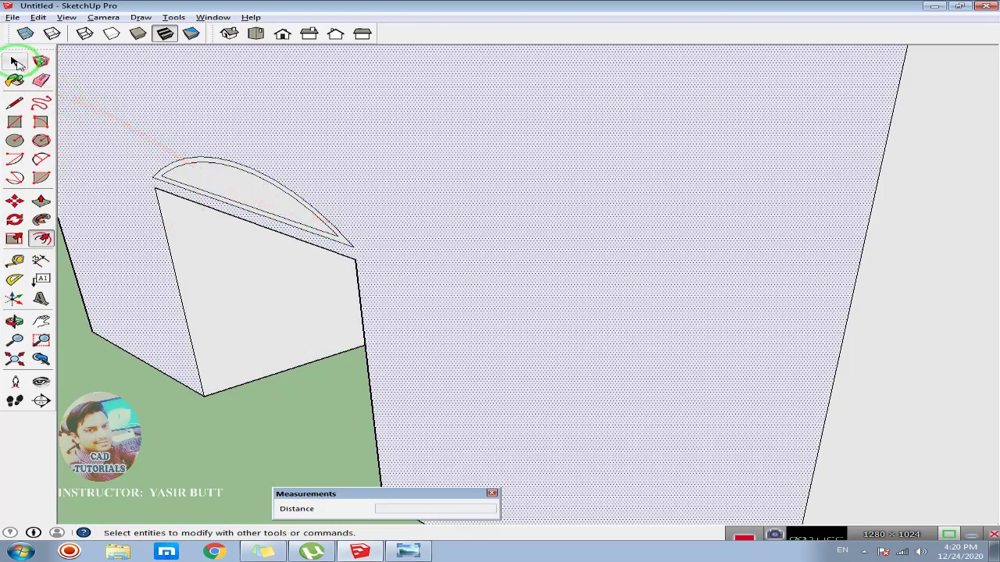
left_click(14, 61)
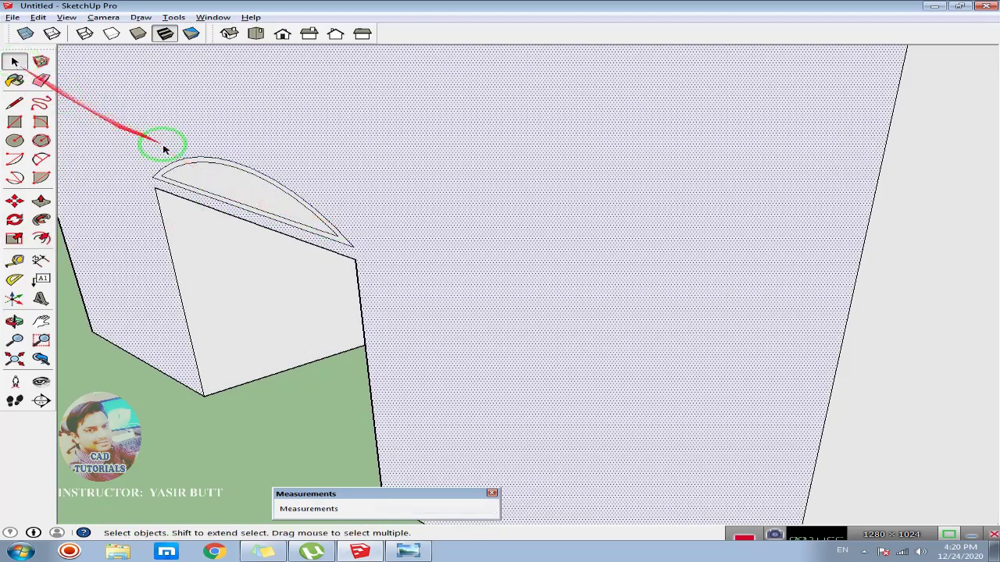
left_click(204, 162)
scroll(201, 162, "up", 1)
scroll(214, 160, "up", 2)
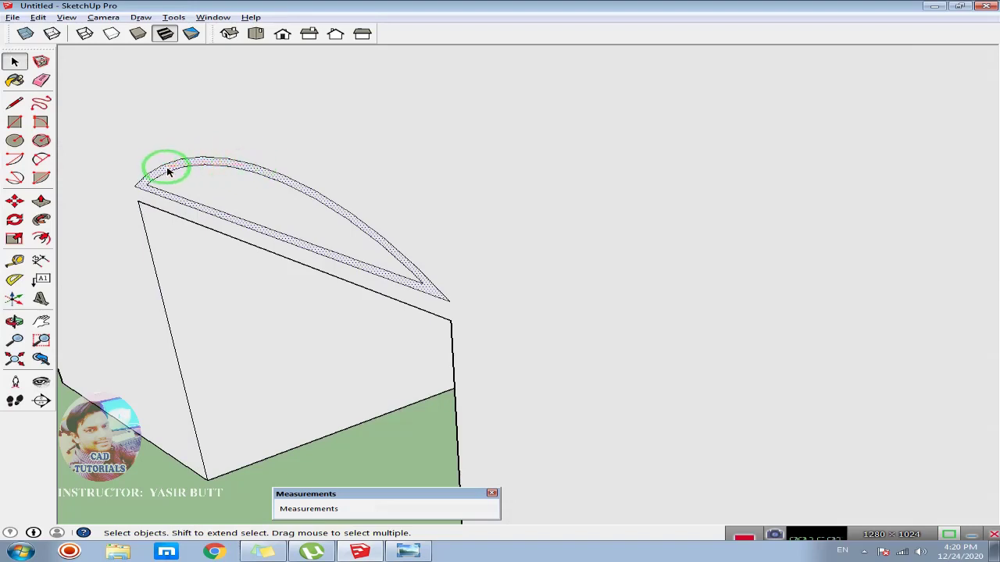
left_click(40, 238)
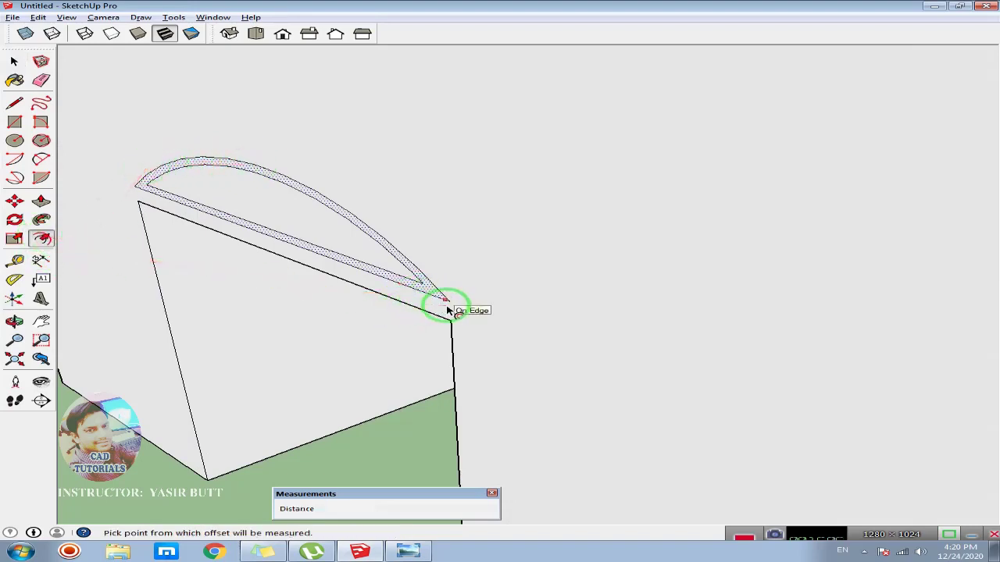
left_click(40, 200)
Step: Pull the thin arc band out 3" as trim, then zoom out to view the whole box
left_click(466, 306)
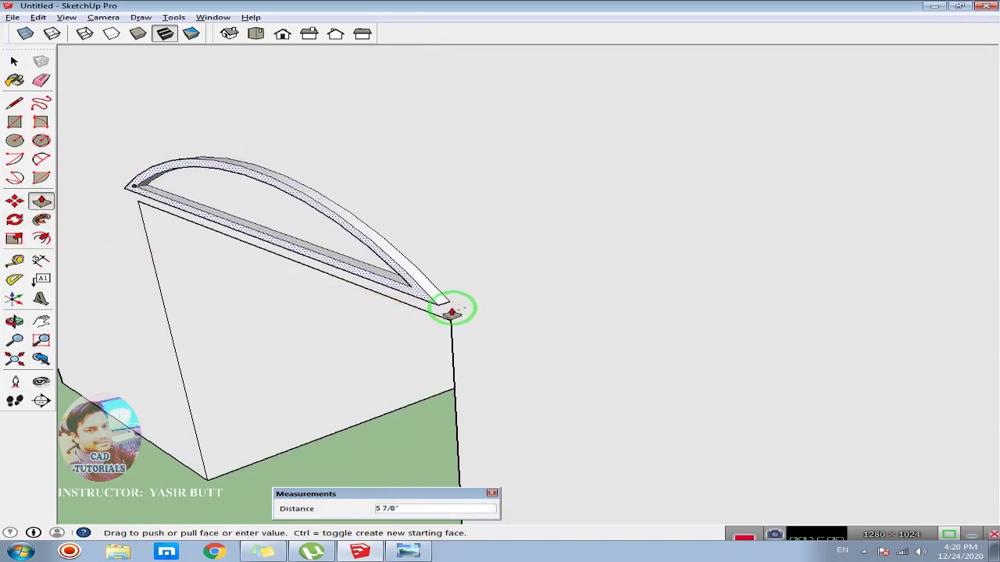
type("3")
key("Return")
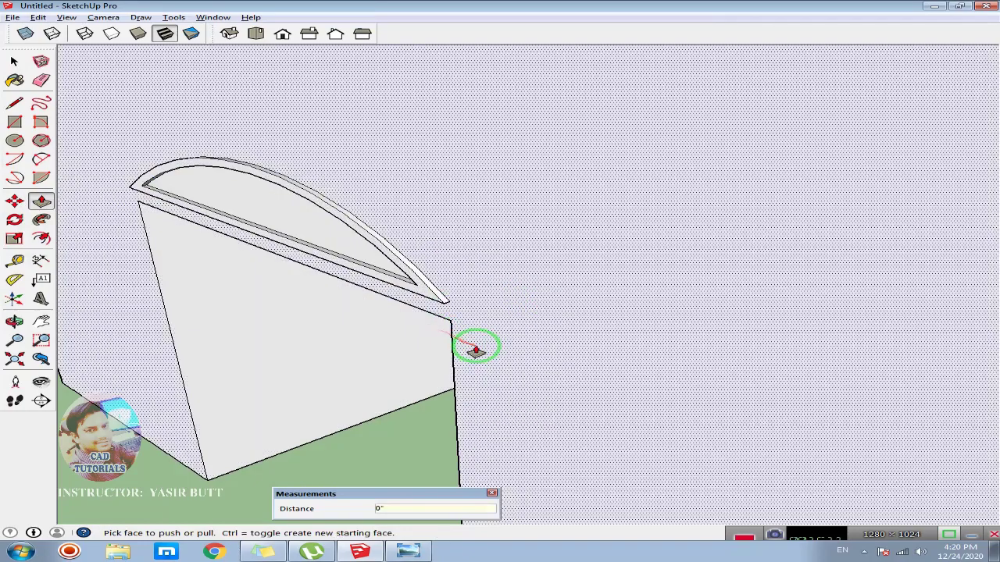
middle_click_drag(475, 346, 380, 334)
scroll(386, 336, "down", 2)
scroll(387, 335, "down", 3)
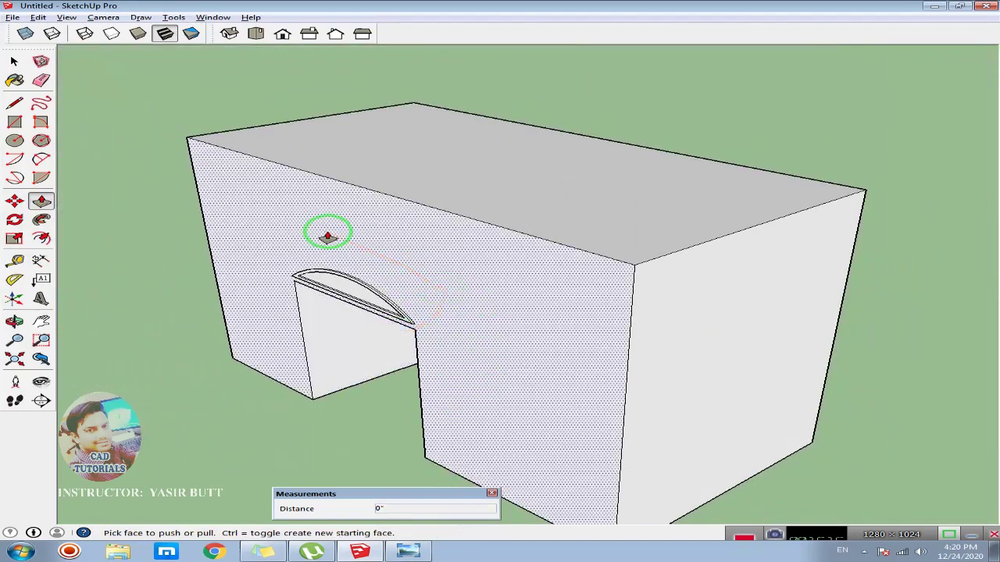
scroll(410, 296, "down", 2)
scroll(406, 293, "down", 1)
scroll(404, 290, "down", 2)
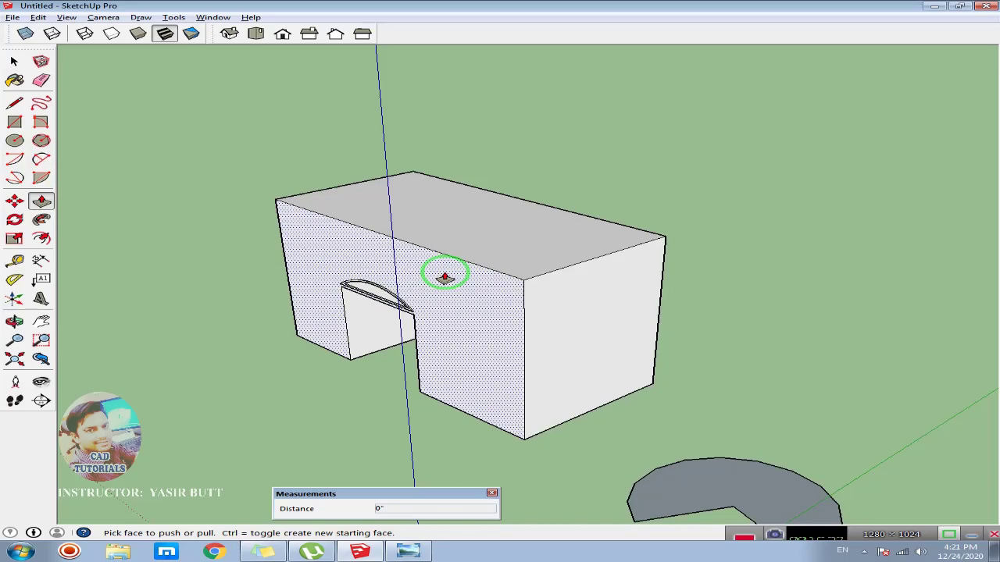
Step: Bring the Windows Photo Viewer title image to the front from the taskbar
left_click(406, 552)
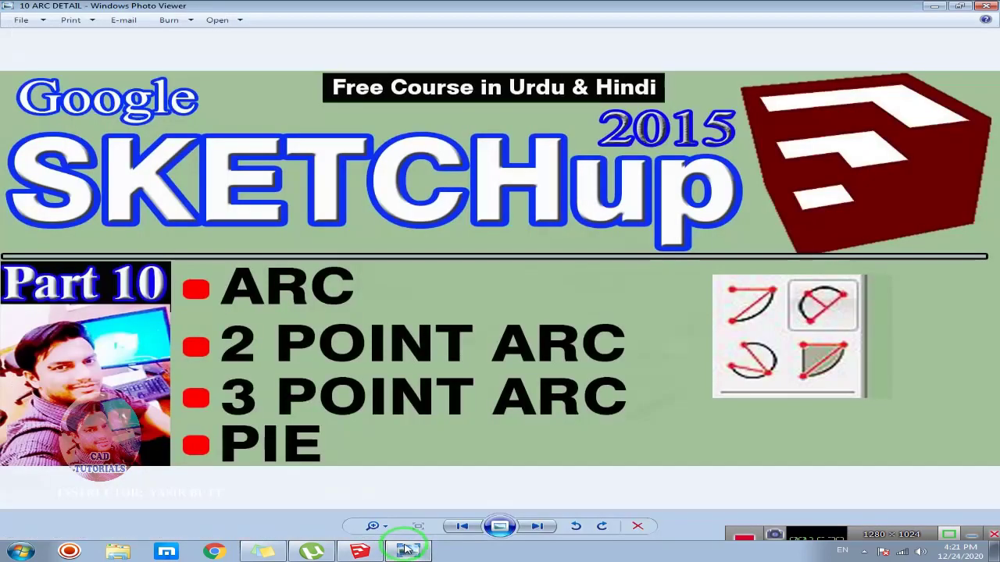